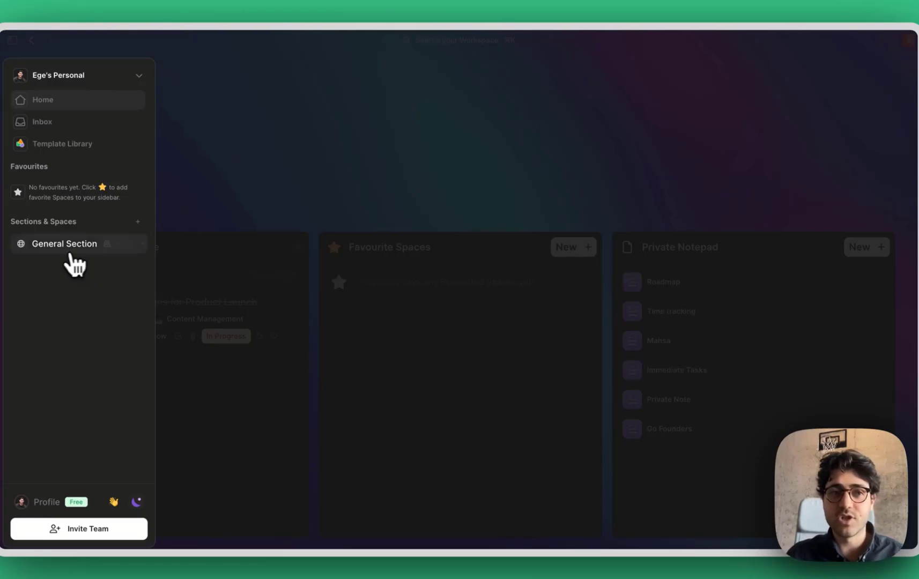
- Expand the General Section, check who it is shared with, and collapse it again
left_click(65, 248)
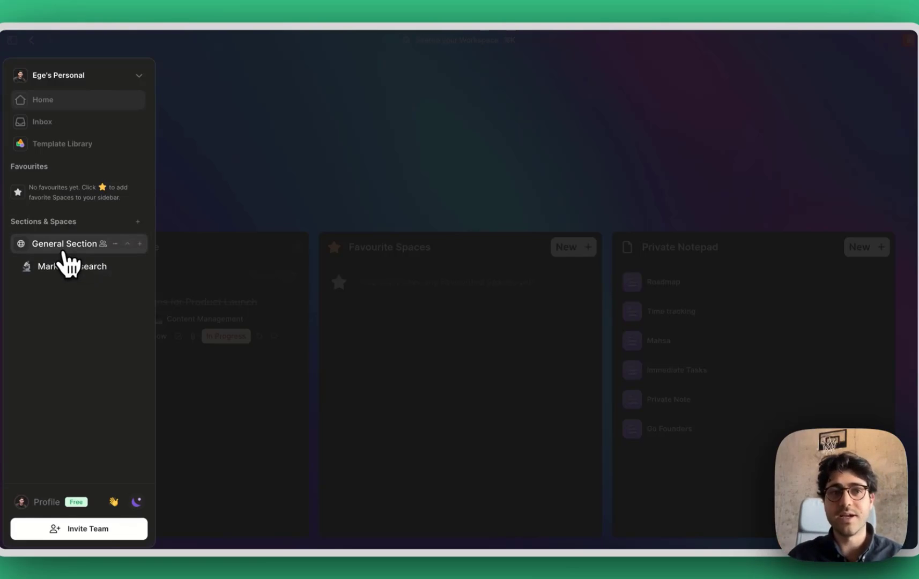
mouse_move(105, 245)
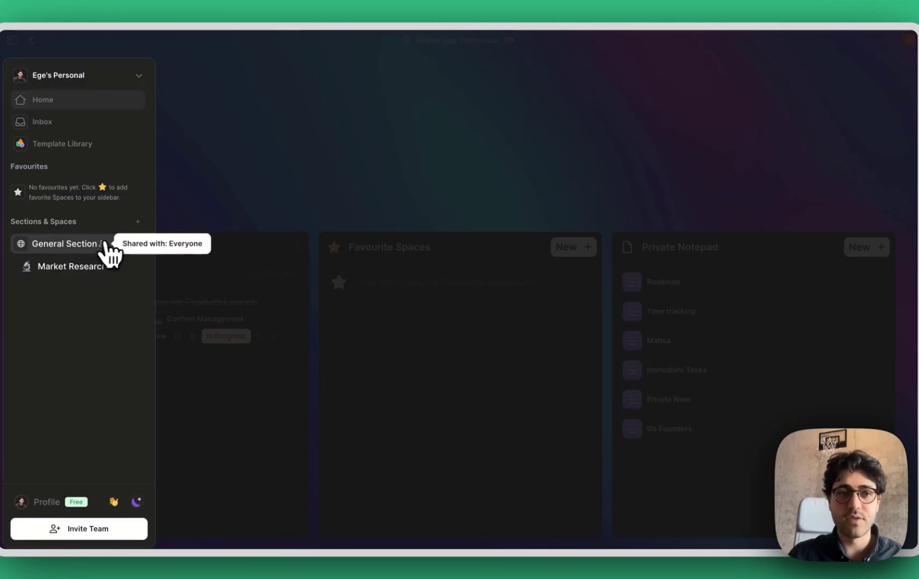
left_click(61, 244)
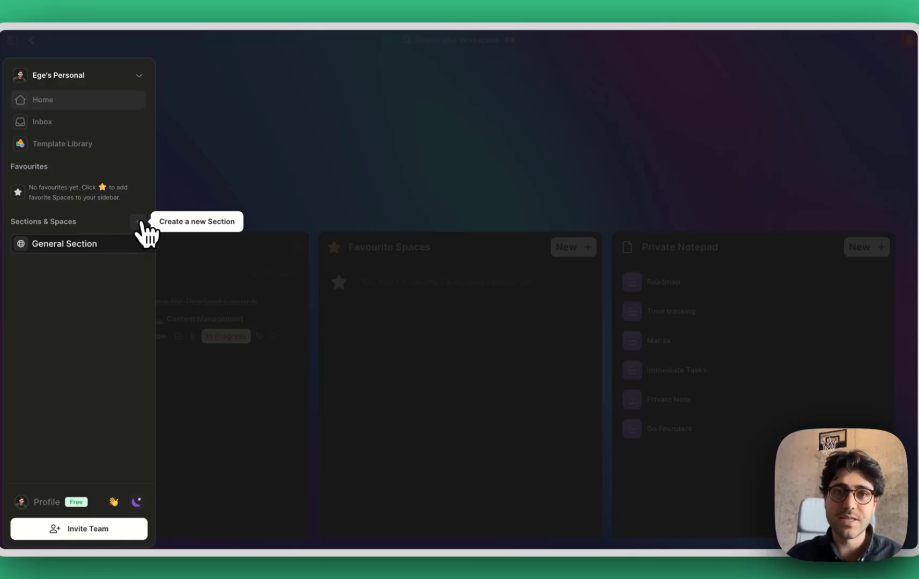
- Create a new section named Marketing Team with a green people icon
left_click(137, 221)
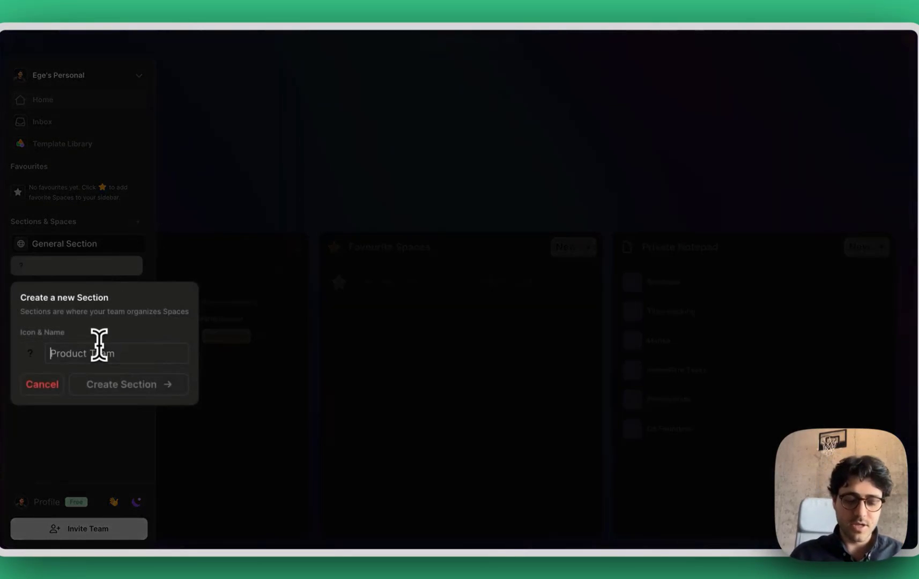
type("Marketing Team")
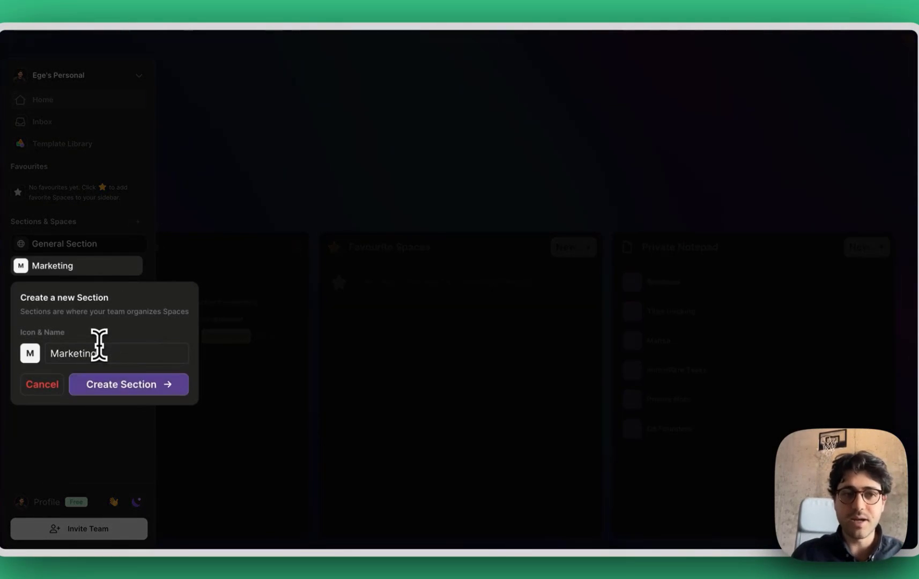
left_click(30, 355)
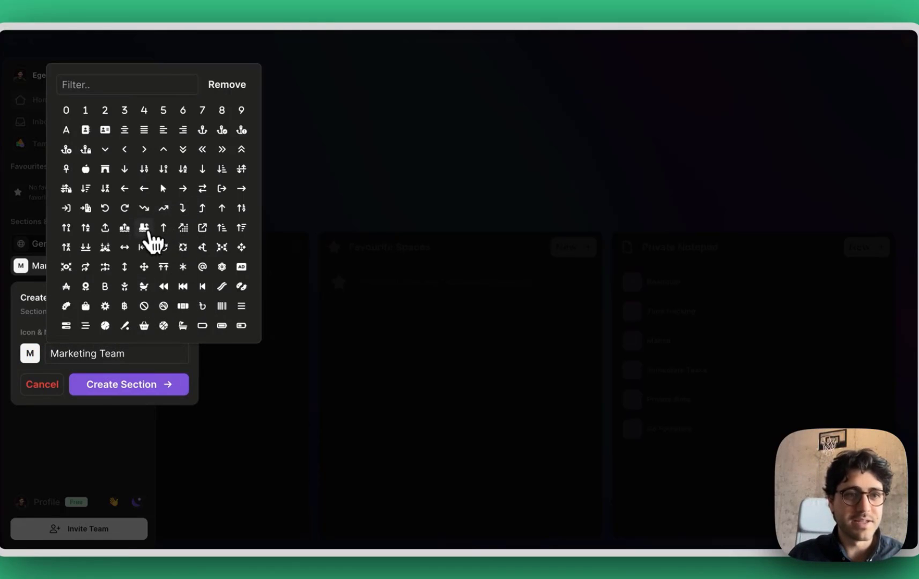
left_click(145, 229)
left_click(220, 276)
left_click(156, 383)
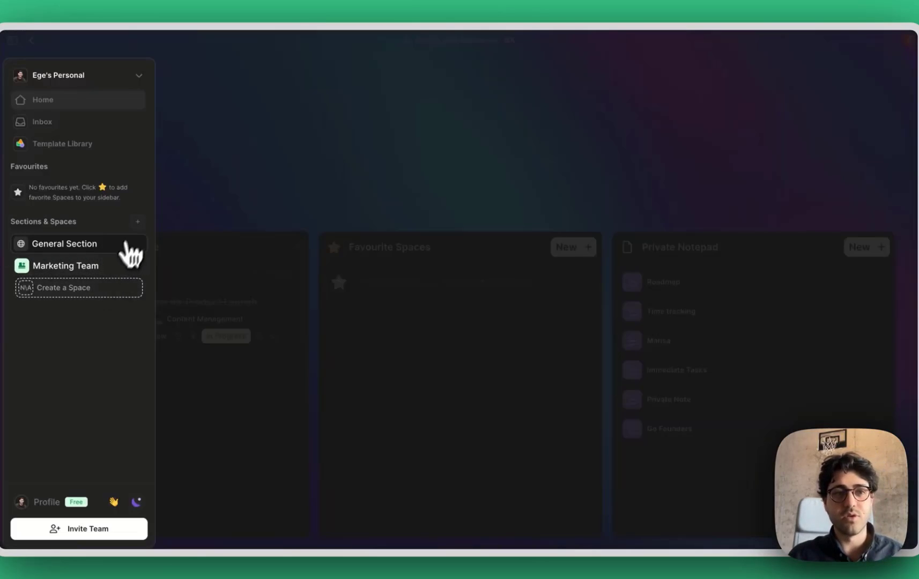
- Create a second section named Clients with a pink prohibition-sign icon and close its overview
left_click(138, 222)
left_click(110, 401)
type("C")
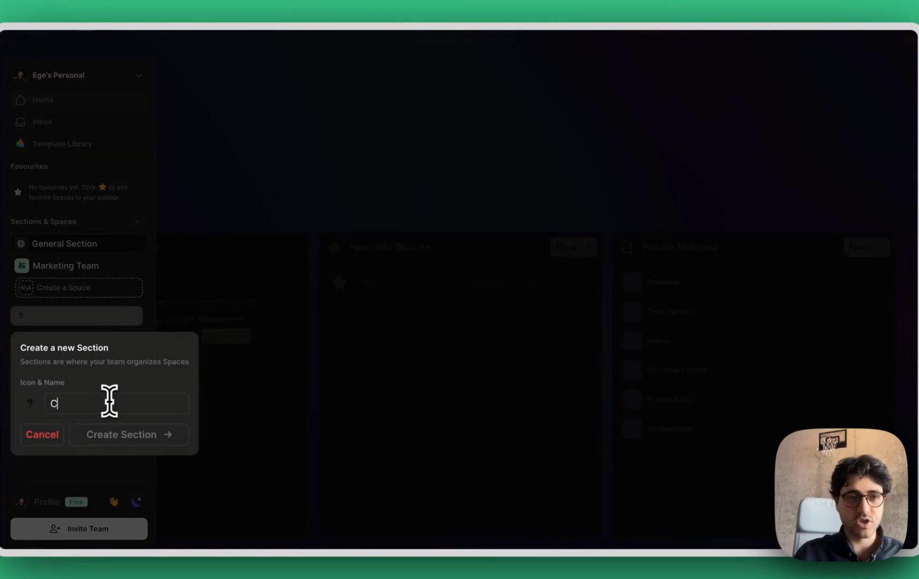
type("likent")
key("BackSpace")
key("BackSpace")
key("BackSpace")
key("BackSpace")
type("ents")
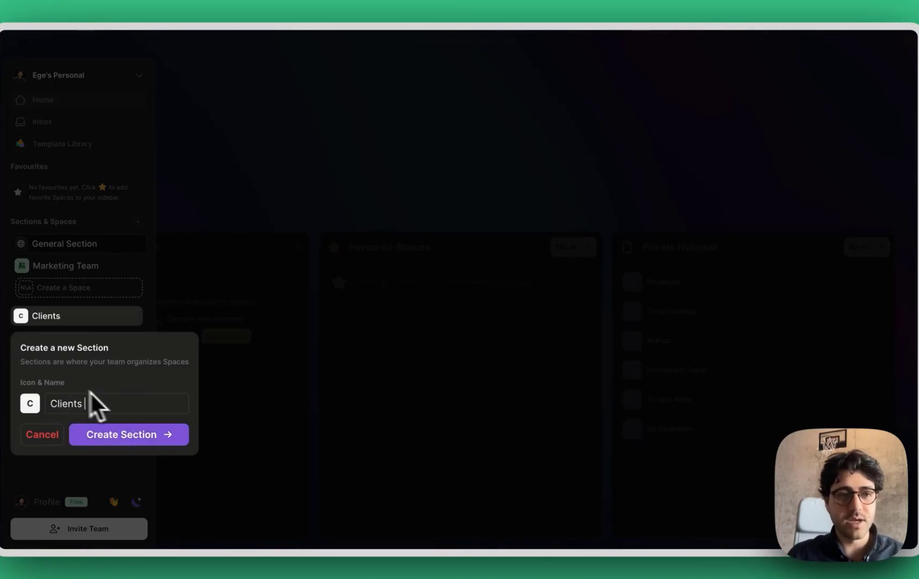
left_click(26, 405)
left_click(152, 374)
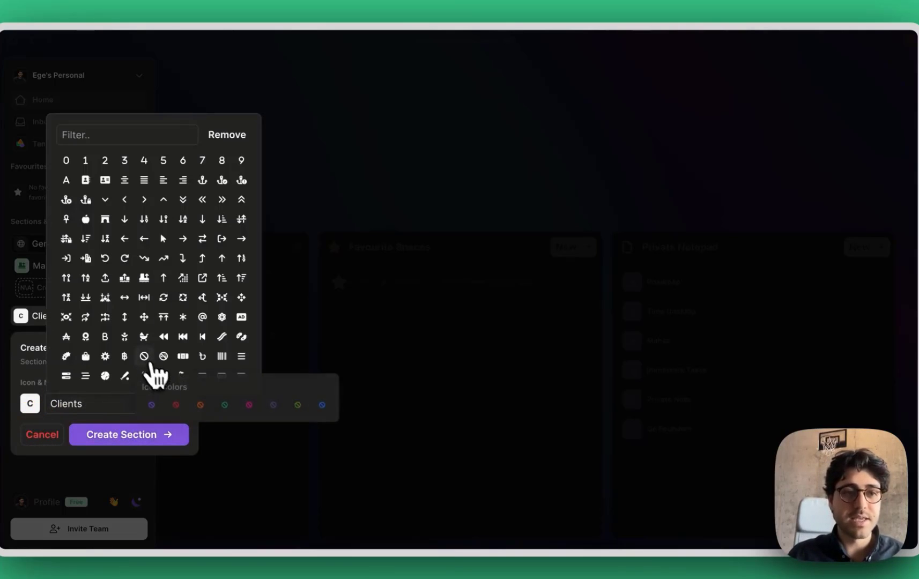
left_click(242, 407)
left_click(166, 436)
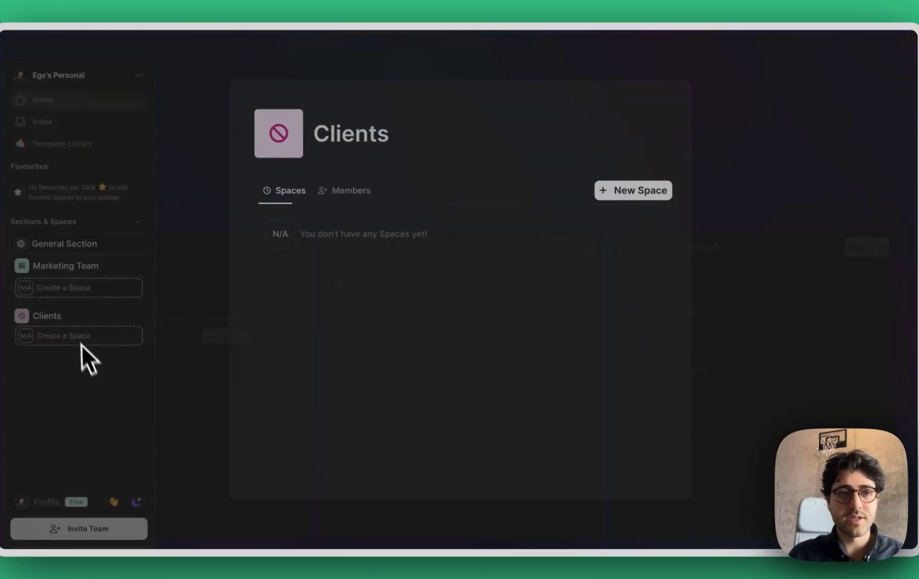
left_click(95, 321)
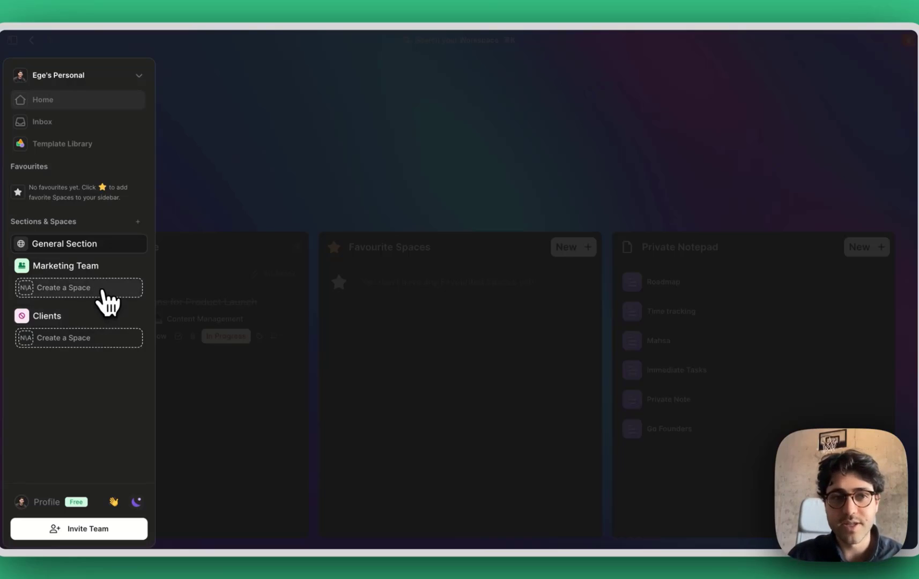
- Create a space from scratch in both the Marketing Team section and the Clients section
left_click(104, 300)
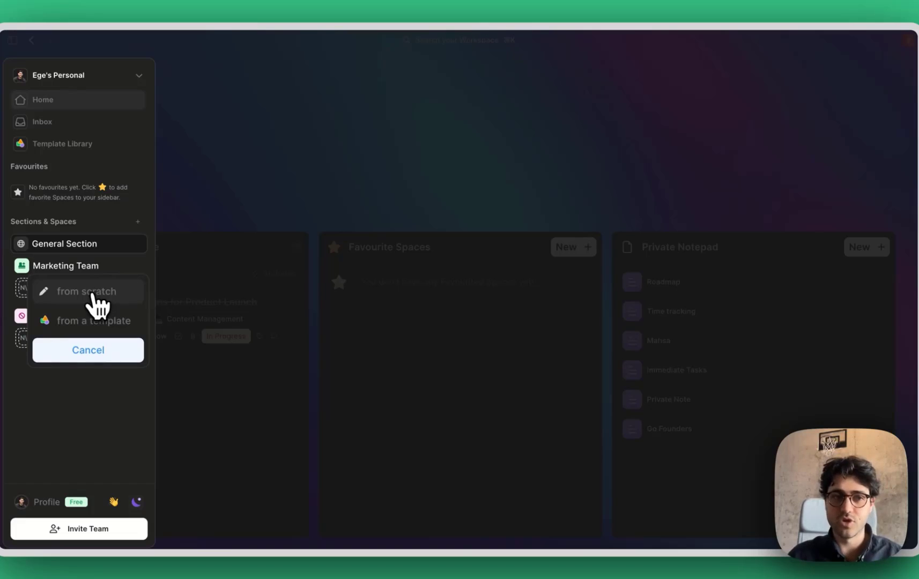
left_click(95, 301)
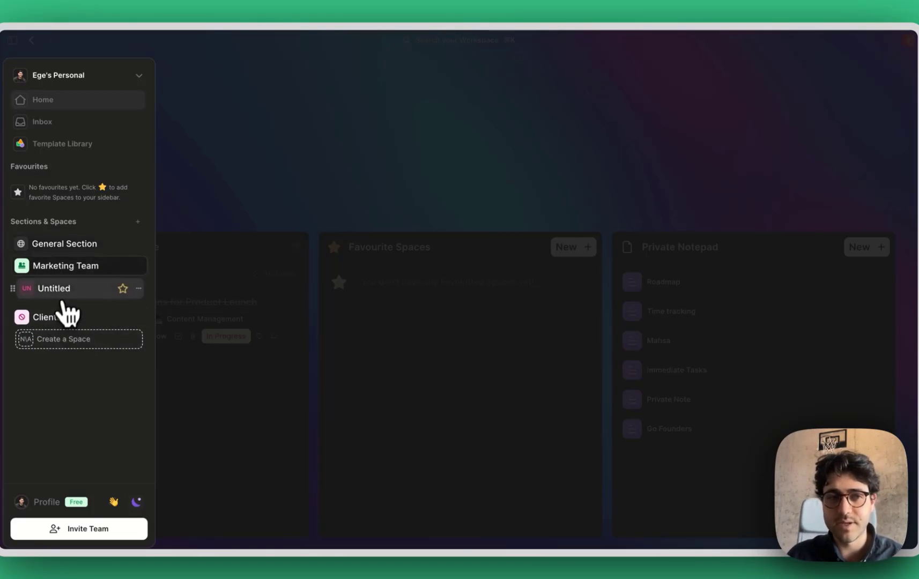
left_click(61, 340)
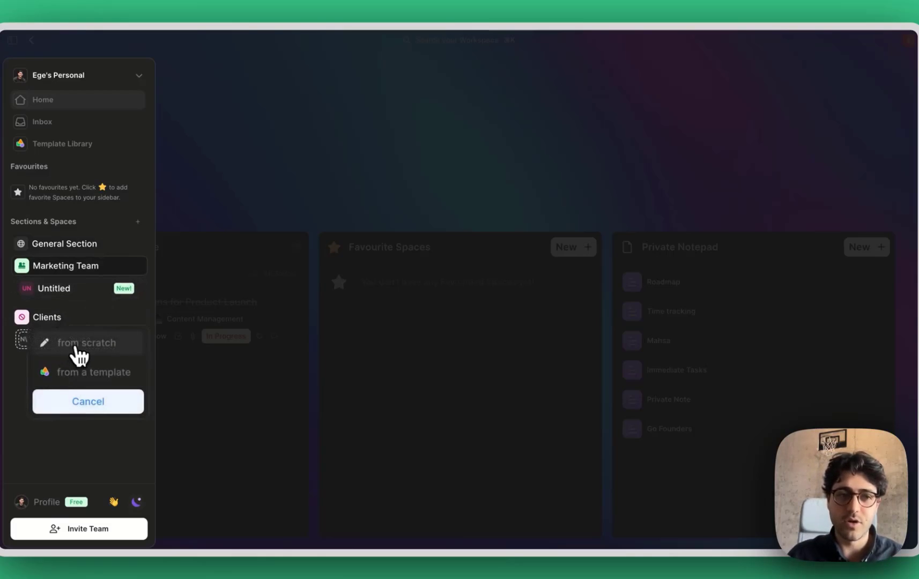
left_click(77, 346)
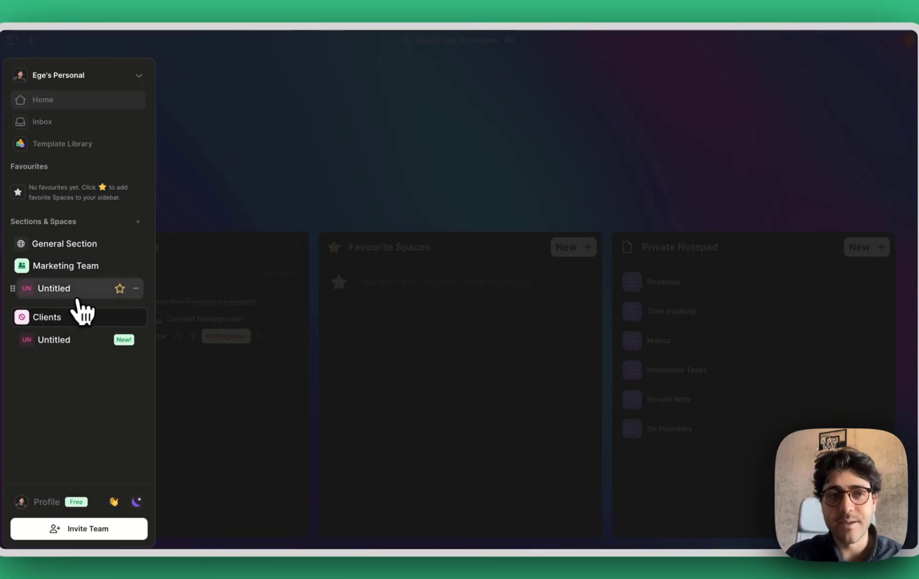
- Move the Clients section above Marketing Team, and try collapsing and expanding the two sections
left_click_drag(83, 311, 68, 265)
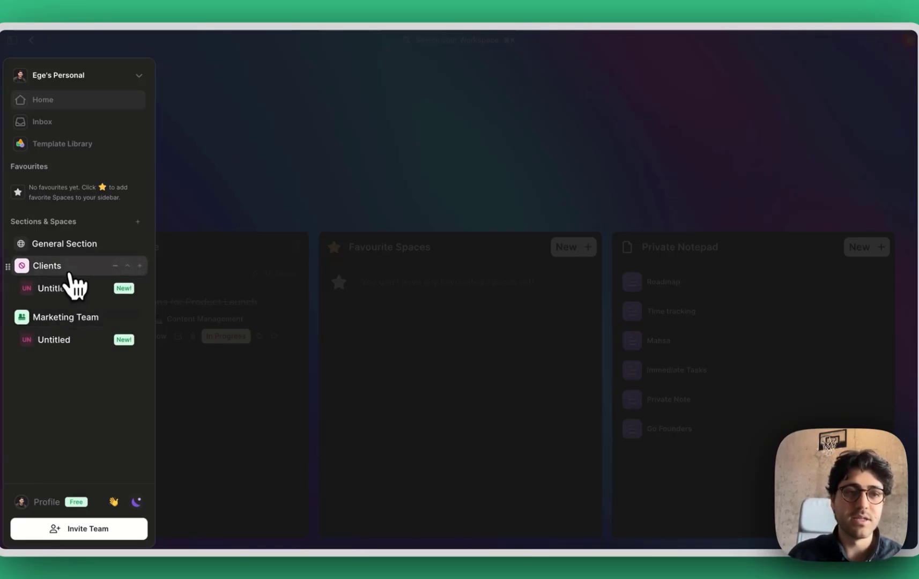
left_click(71, 312)
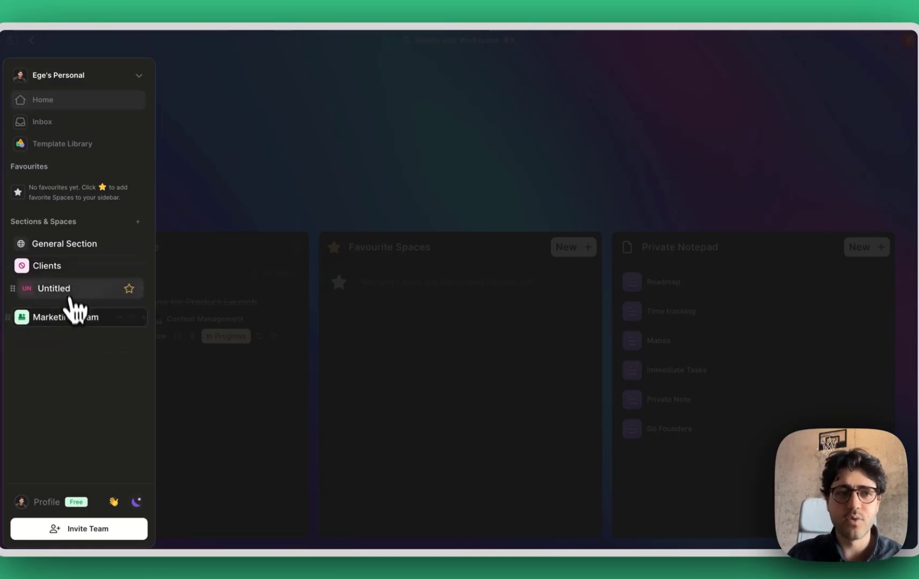
mouse_move(71, 301)
left_mouse_down()
mouse_move(70, 274)
mouse_move(67, 296)
left_mouse_up()
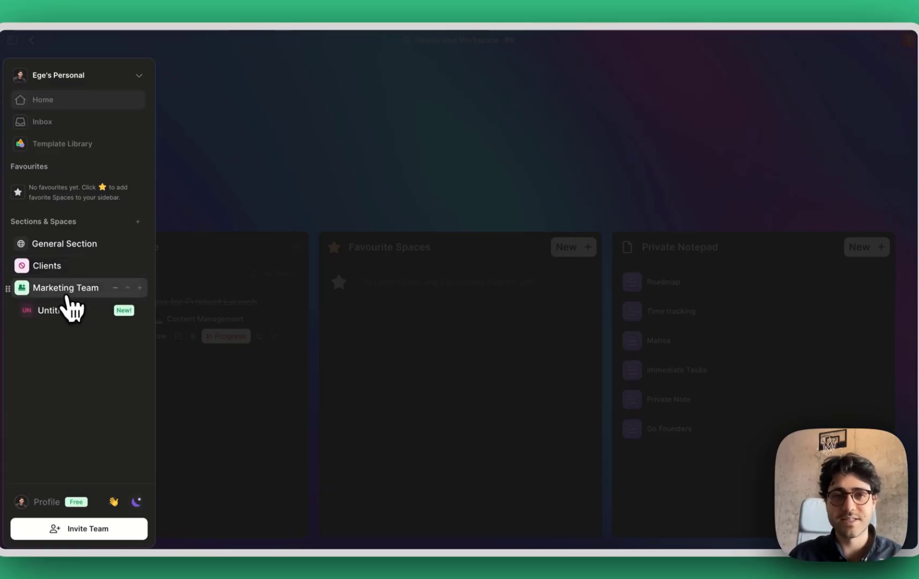
left_click(68, 268)
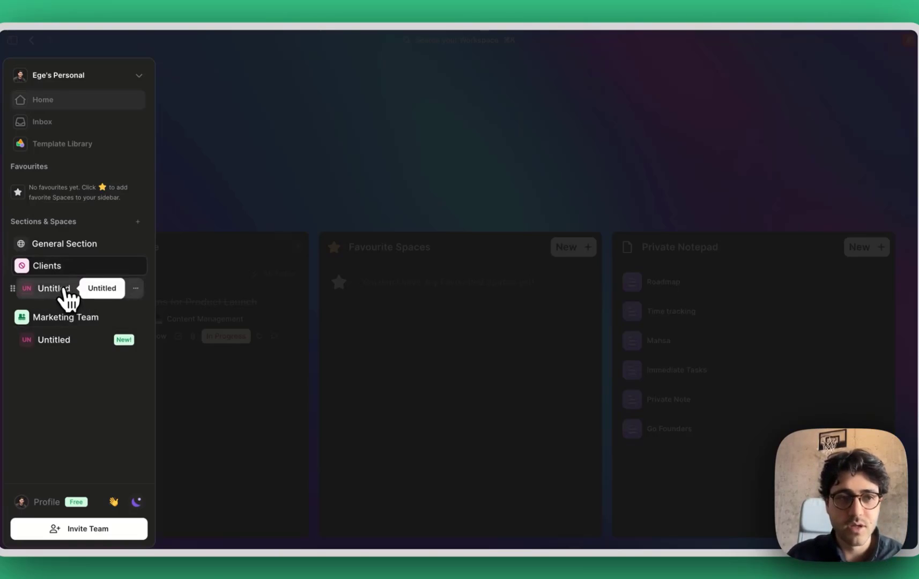
- Open the untitled space in the Clients section and rename it Client Project 1
left_click(63, 290)
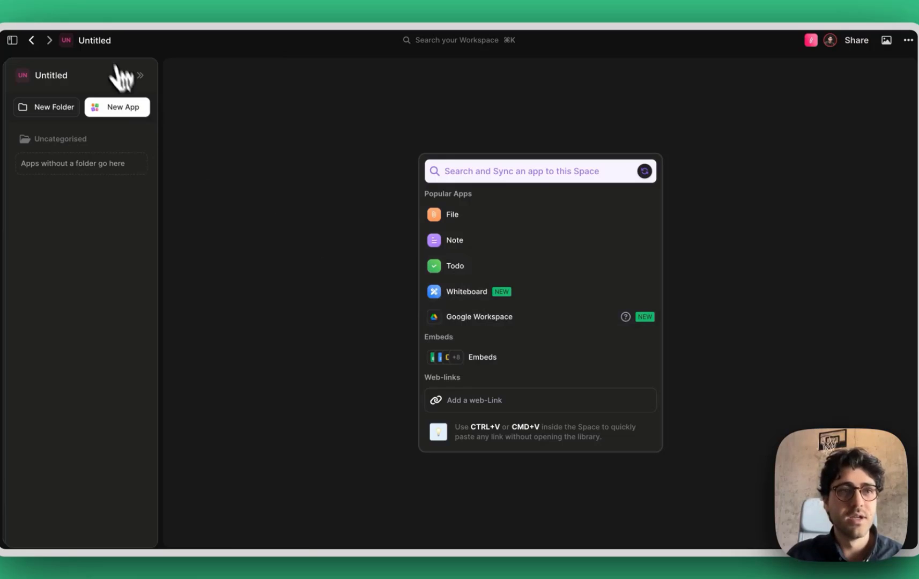
double_click(100, 40)
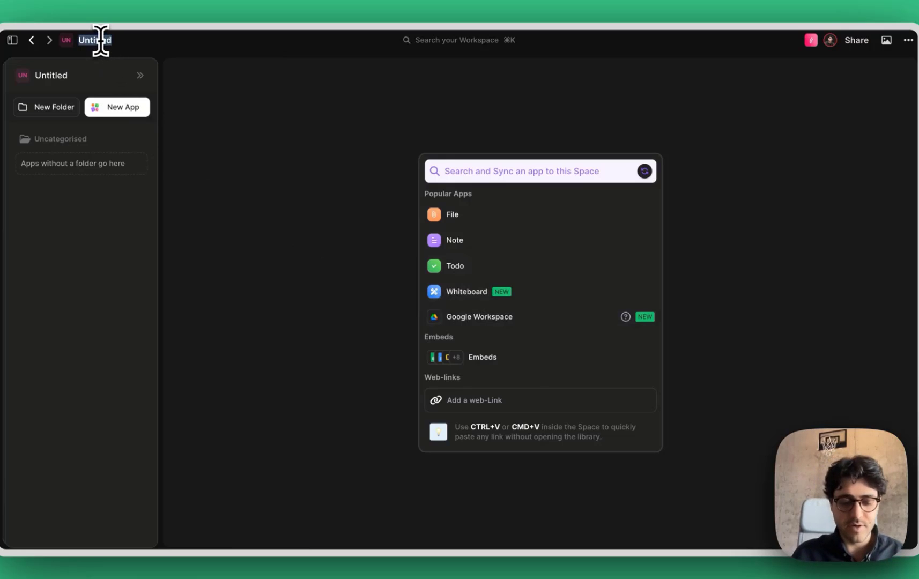
type("Client Project 1")
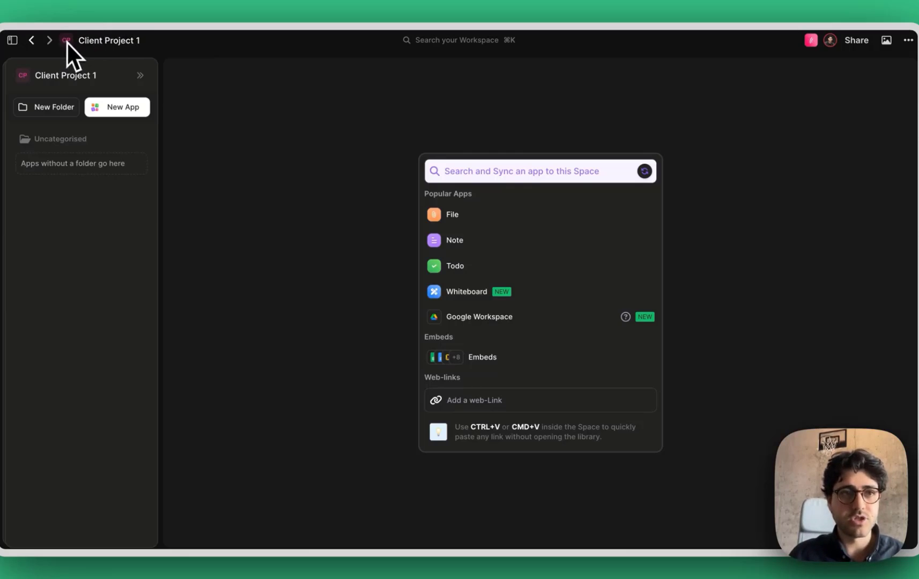
- Give the Client Project 1 space the keycap 1 emoji as its icon and the orange-yellow gradient as its cover
left_click(66, 41)
left_click(140, 82)
type("1")
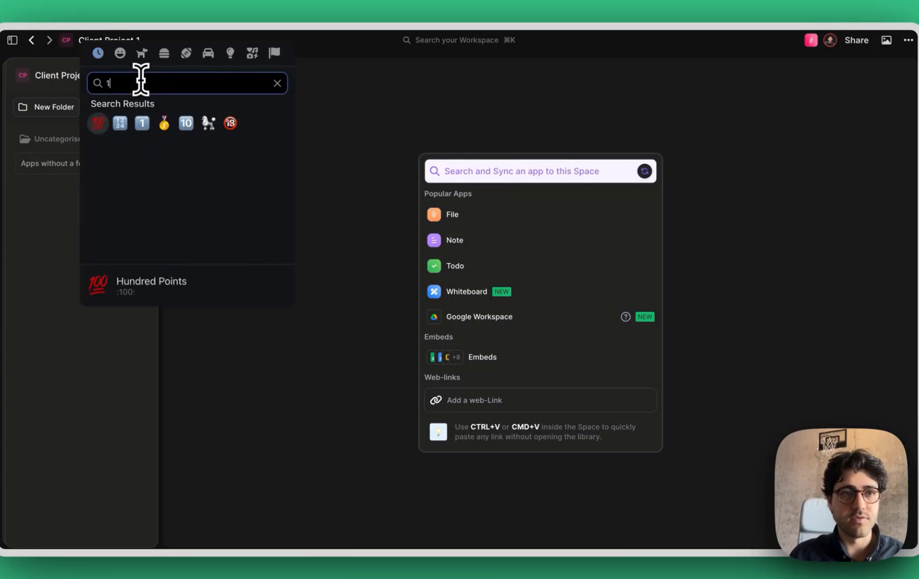
left_click(142, 124)
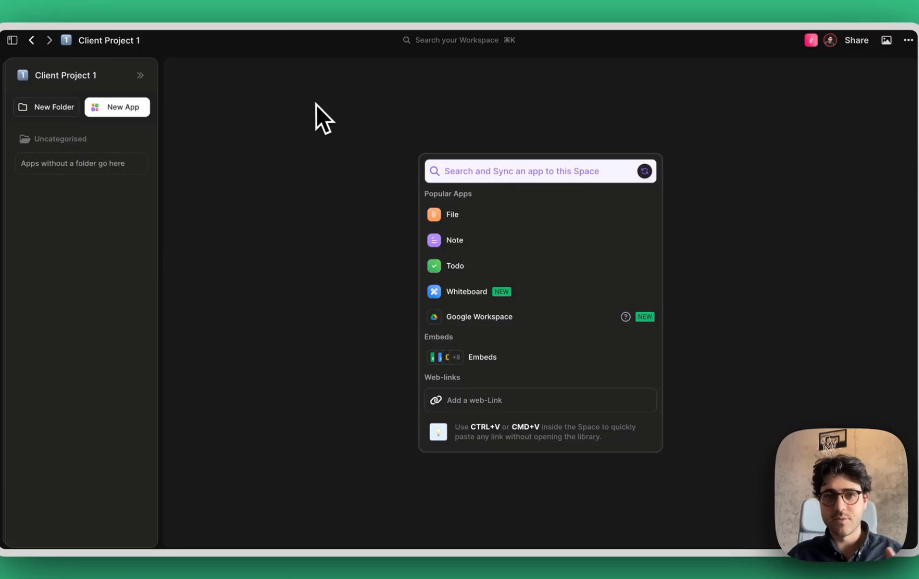
left_click(890, 58)
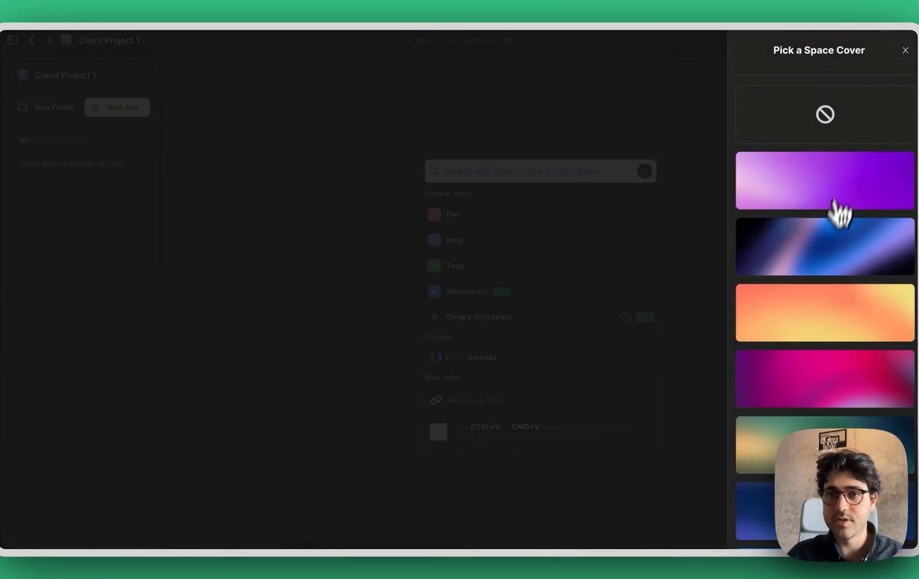
left_click(825, 311)
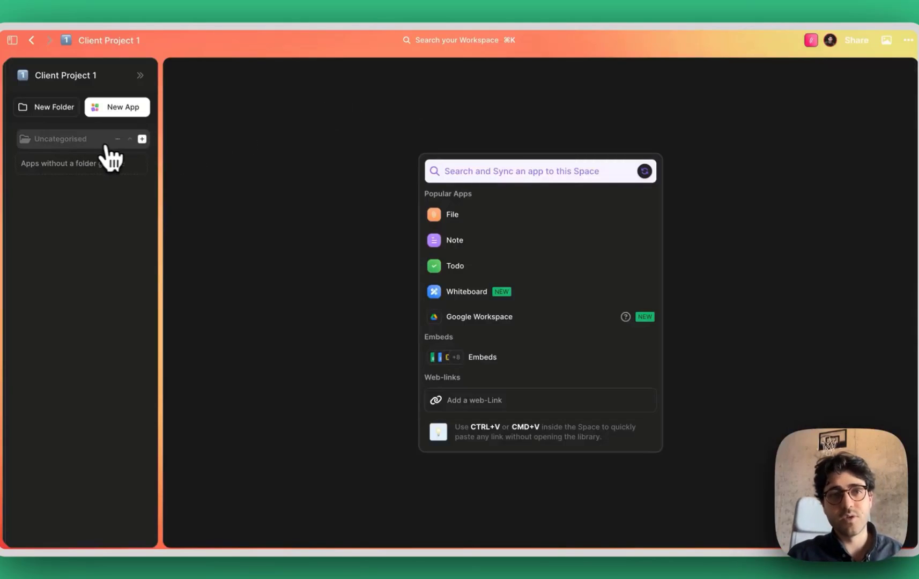
- Rename the Uncategorised folder to Quarter 1 project
left_click(118, 140)
left_click(92, 165)
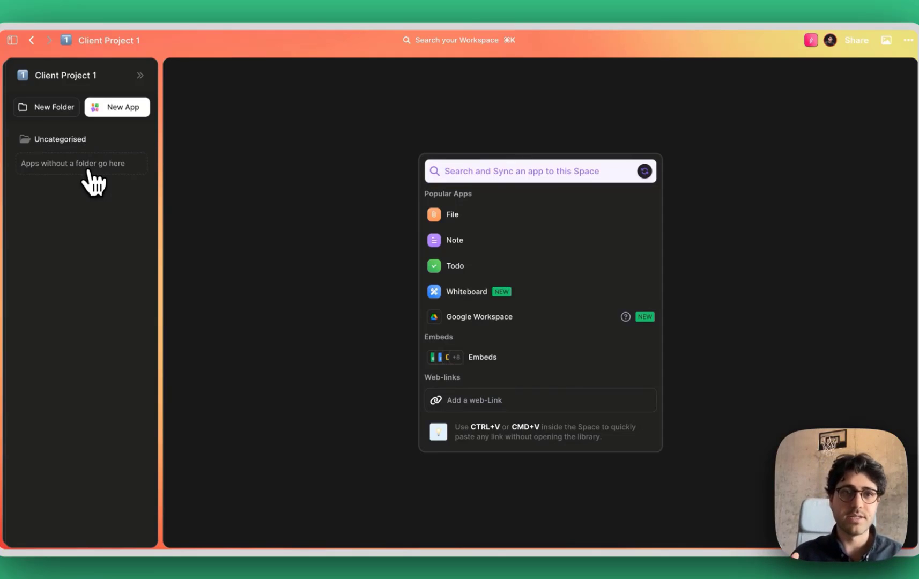
key("super+a")
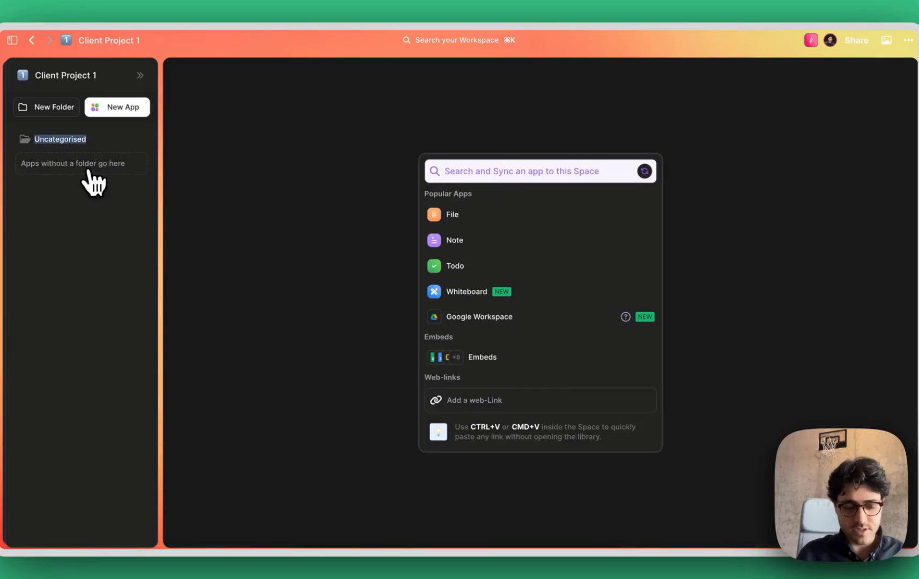
type("Quarter 1 projec")
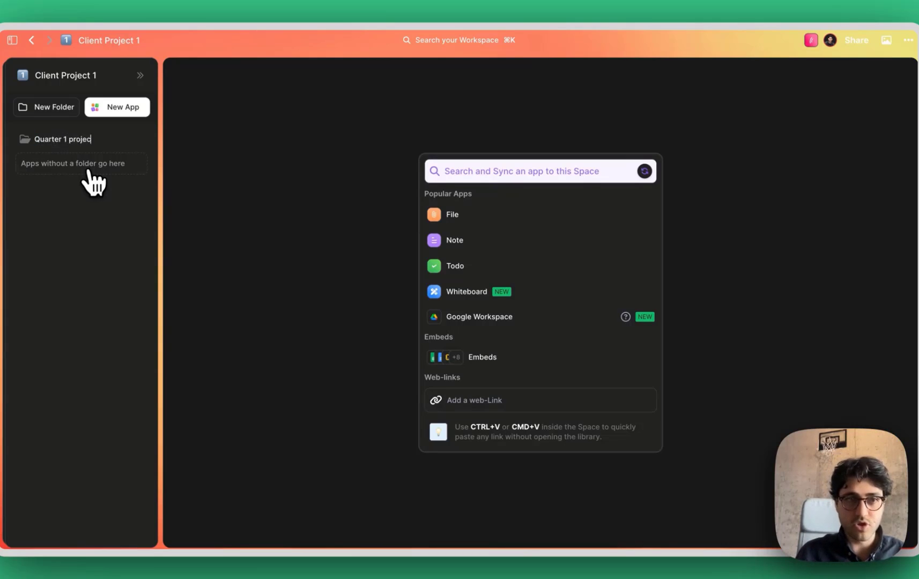
key("Escape")
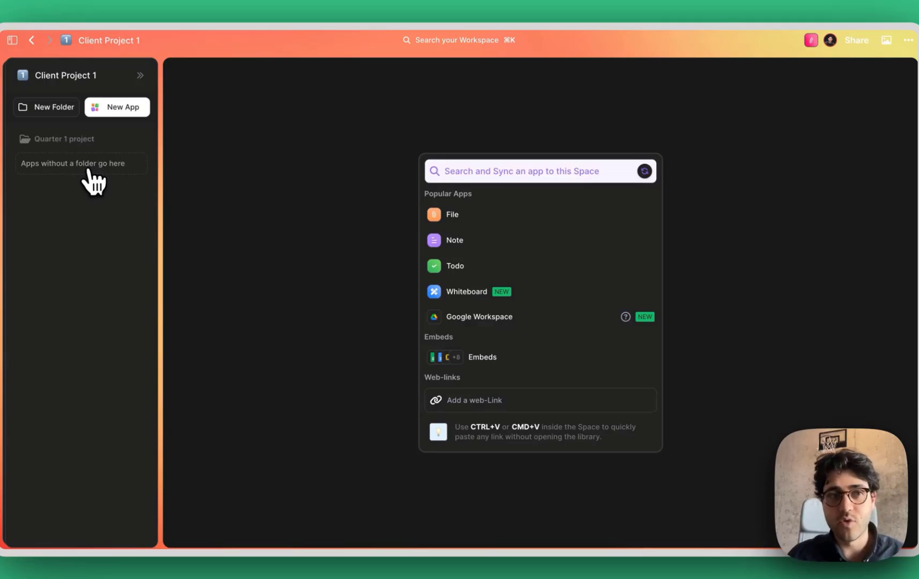
- Add three new folders to the space and rename the first two Q2 and Q3
left_click(59, 110)
left_click(57, 111)
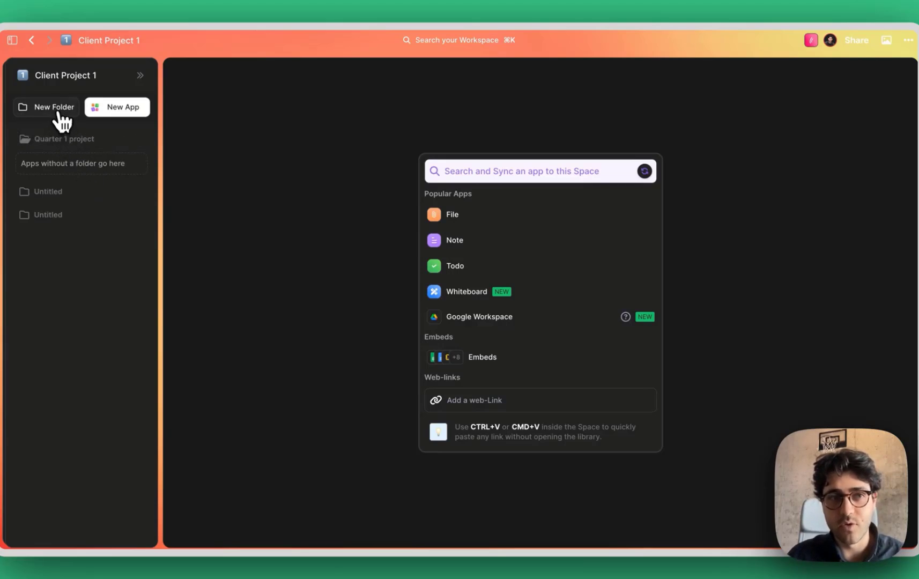
left_click(115, 192)
left_click(95, 215)
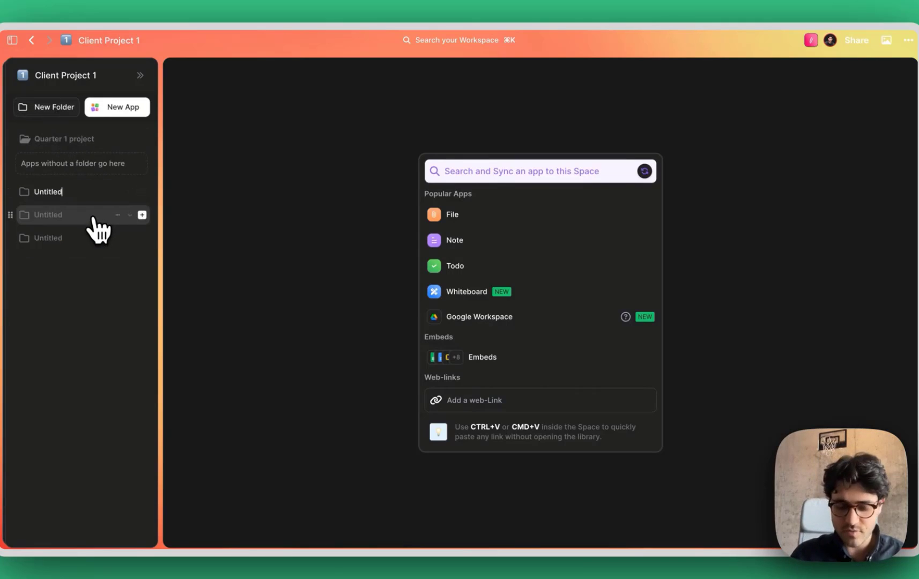
type("Q2")
left_click(117, 214)
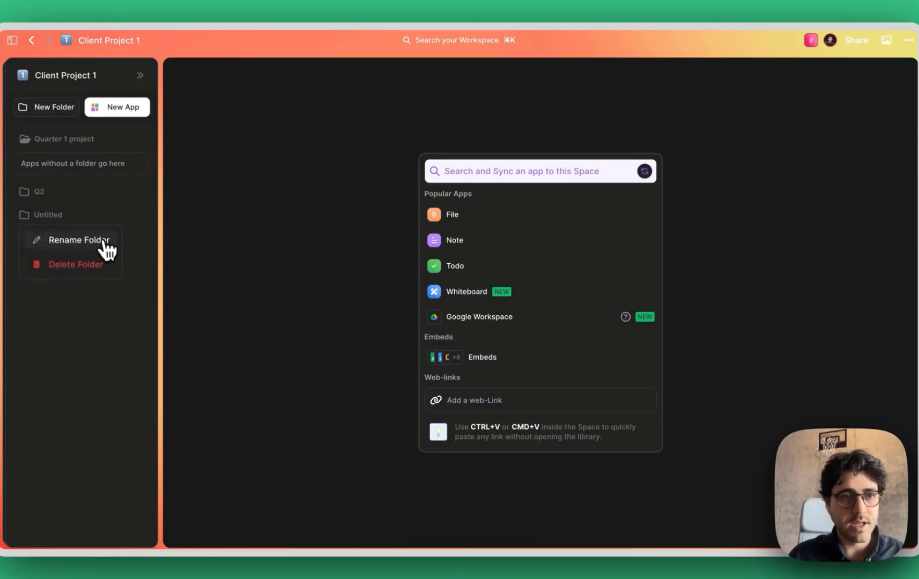
left_click(104, 241)
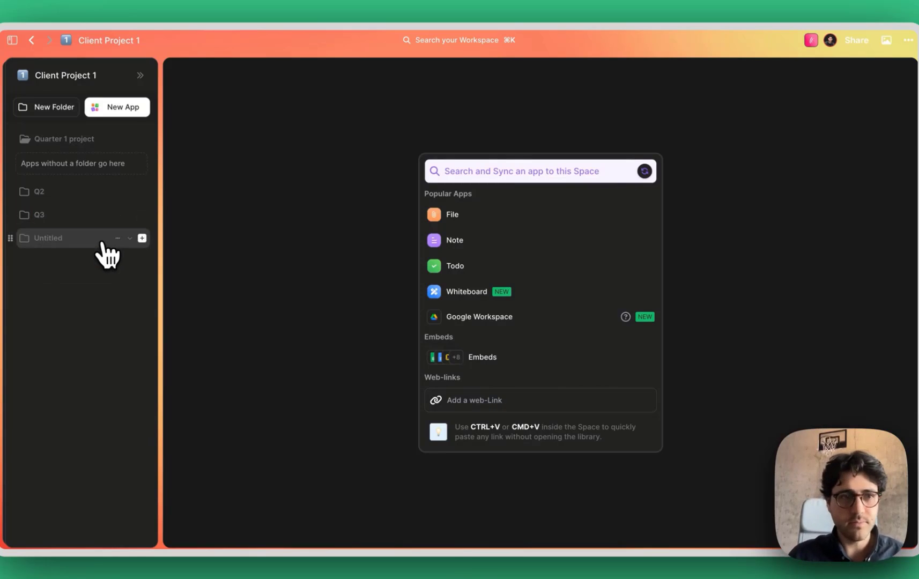
- Delete the remaining Untitled folder from the Client Project 1 space
left_click(117, 239)
left_click(81, 292)
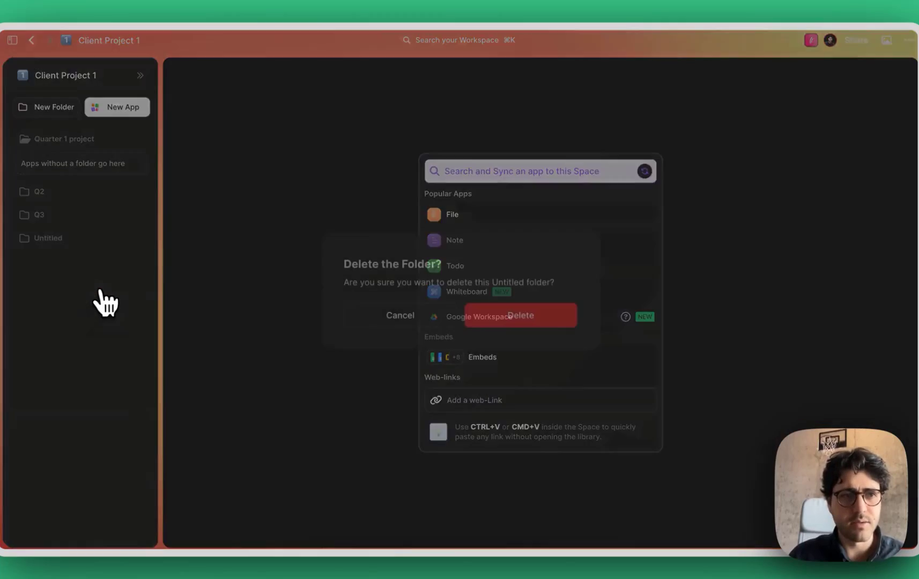
left_click(537, 322)
- Colour the Q2 folder orange and the Q3 folder green
left_click(25, 191)
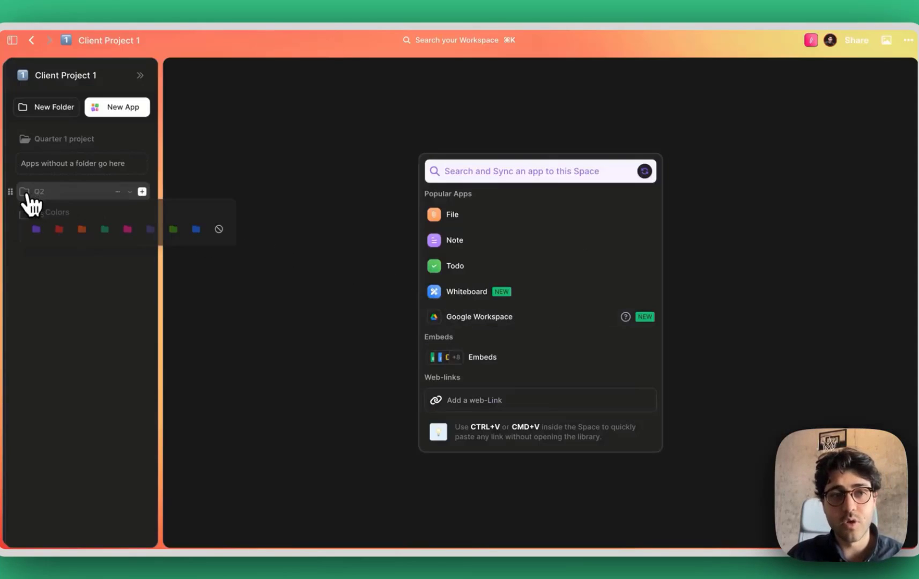
left_click(86, 231)
left_click(24, 215)
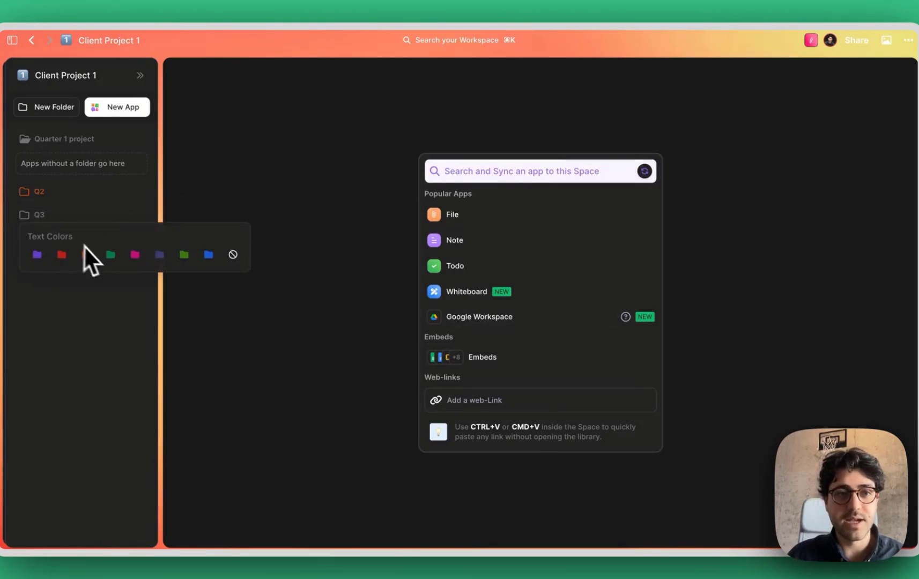
left_click(110, 253)
left_click(31, 141)
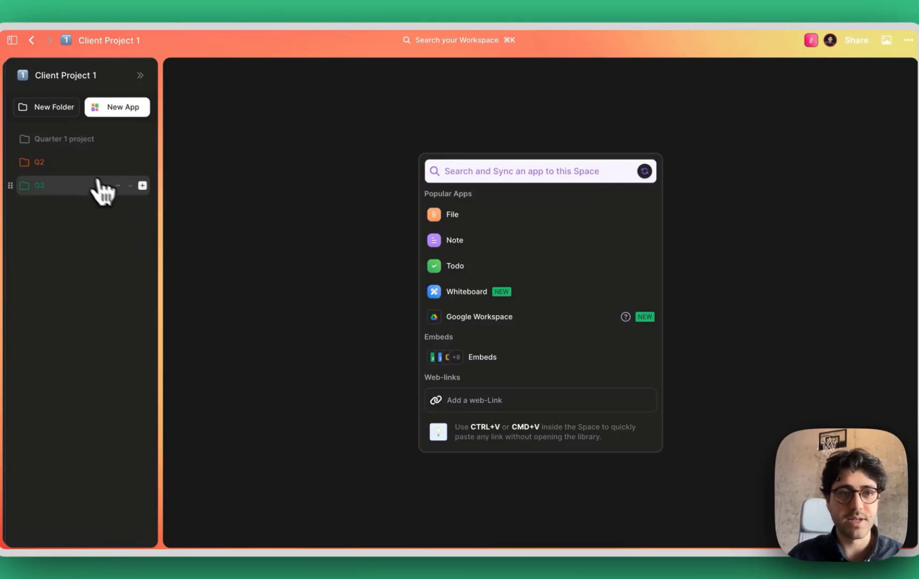
left_click(29, 141)
left_click(30, 141)
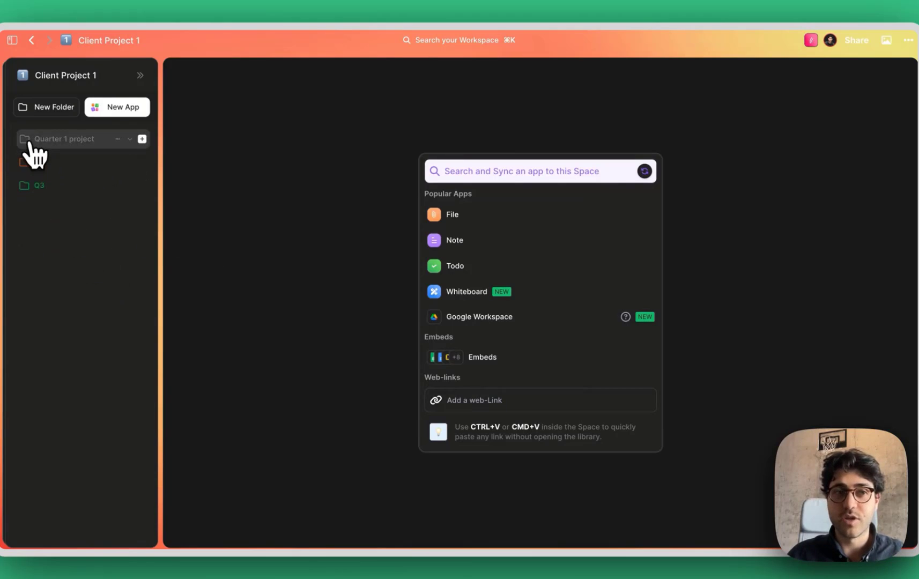
left_click(30, 141)
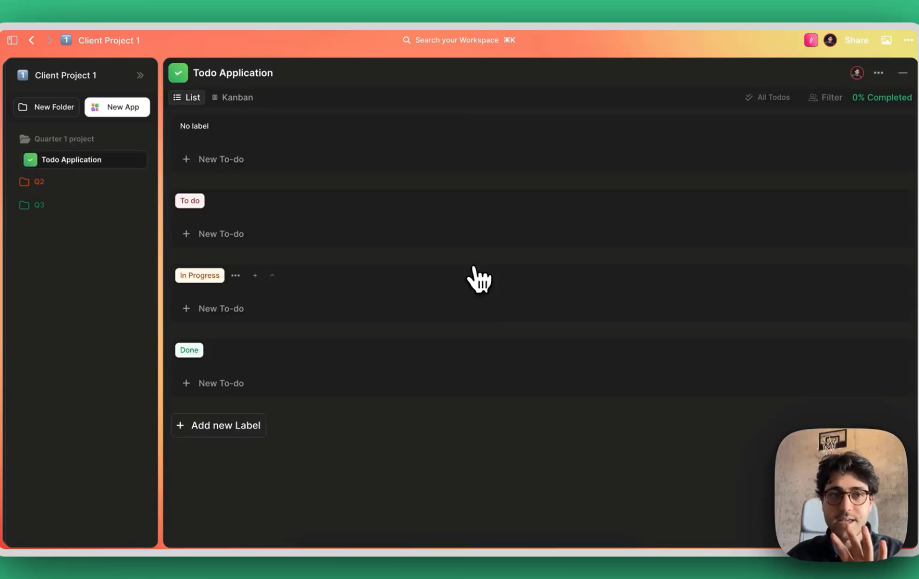
- Rename the Todo Application in the Quarter 1 project folder to Quarter 1 client projects
triple_click(255, 76)
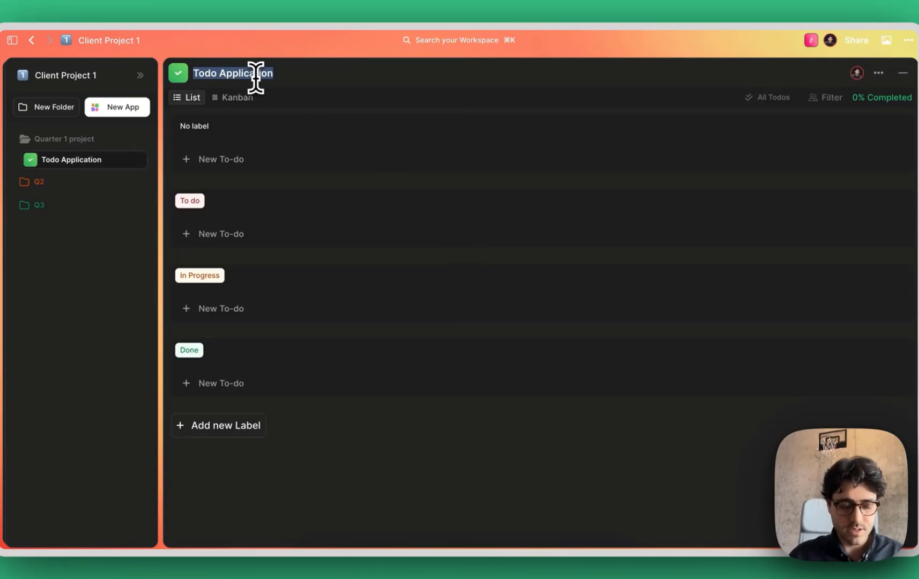
type("Quarter 1 client projects")
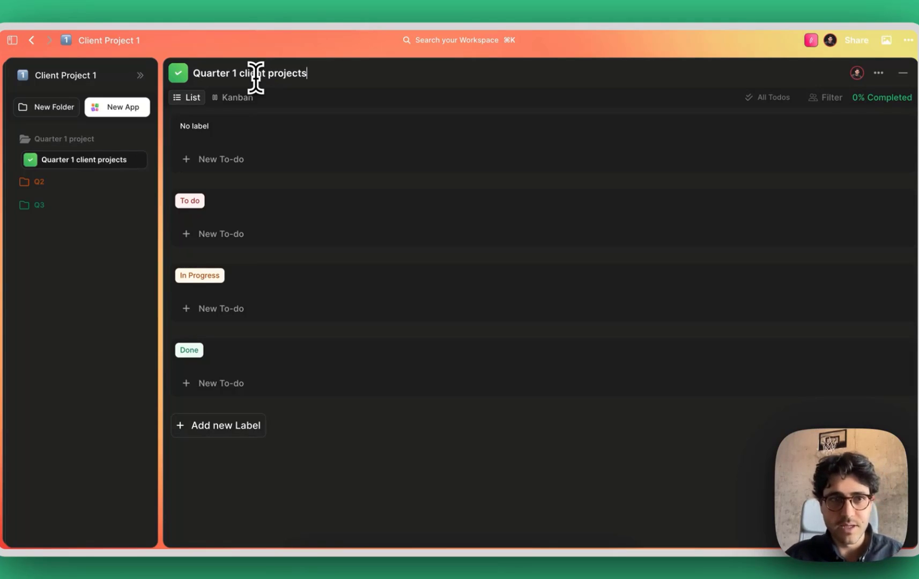
left_click(135, 110)
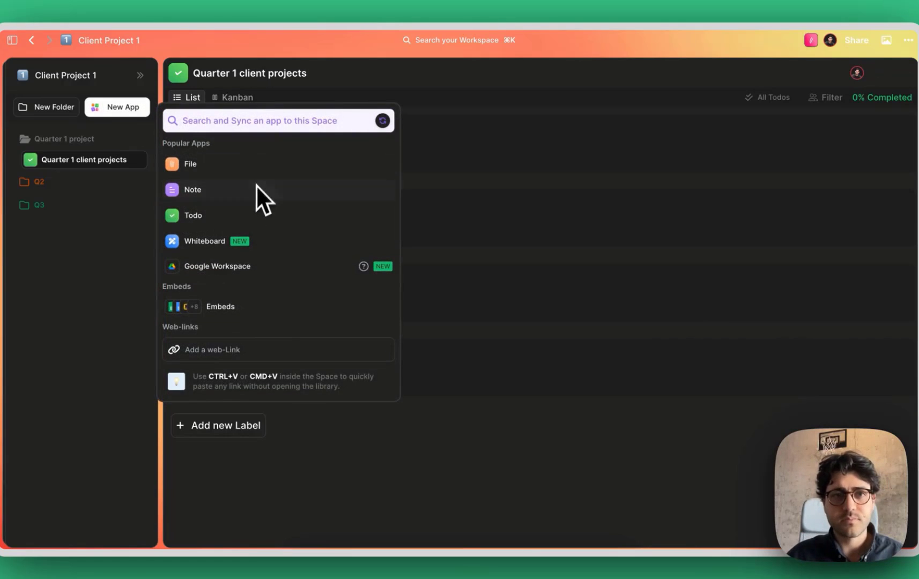
left_click(342, 91)
left_click(139, 159)
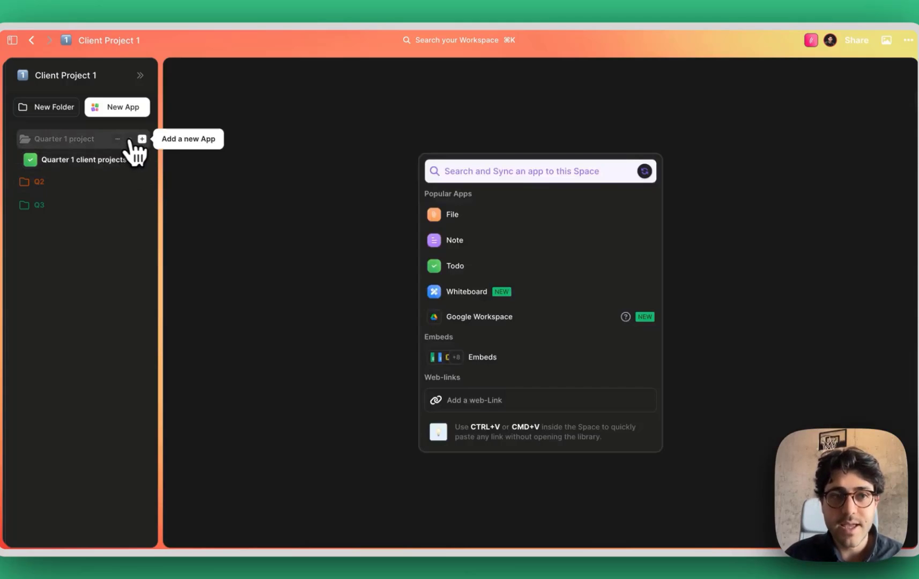
left_click(143, 139)
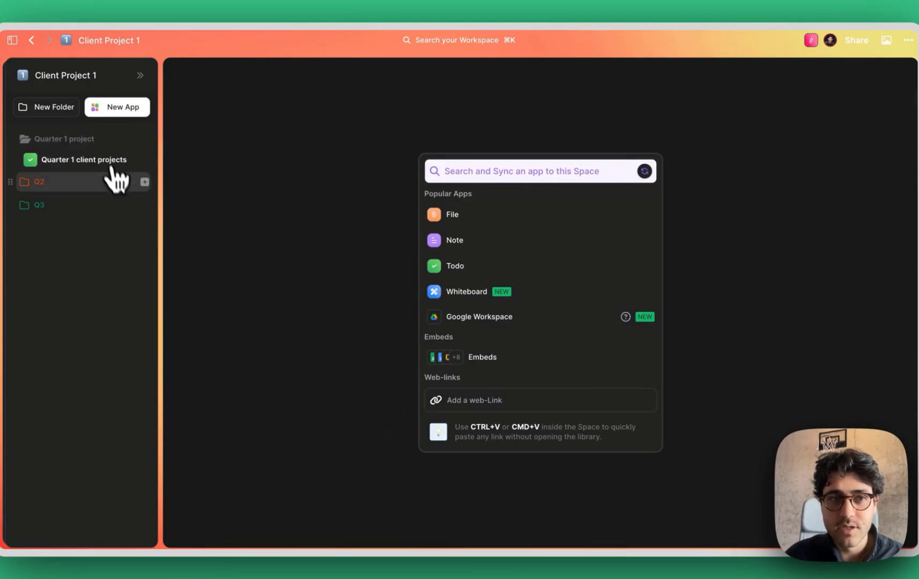
left_click(142, 182)
left_click(143, 183)
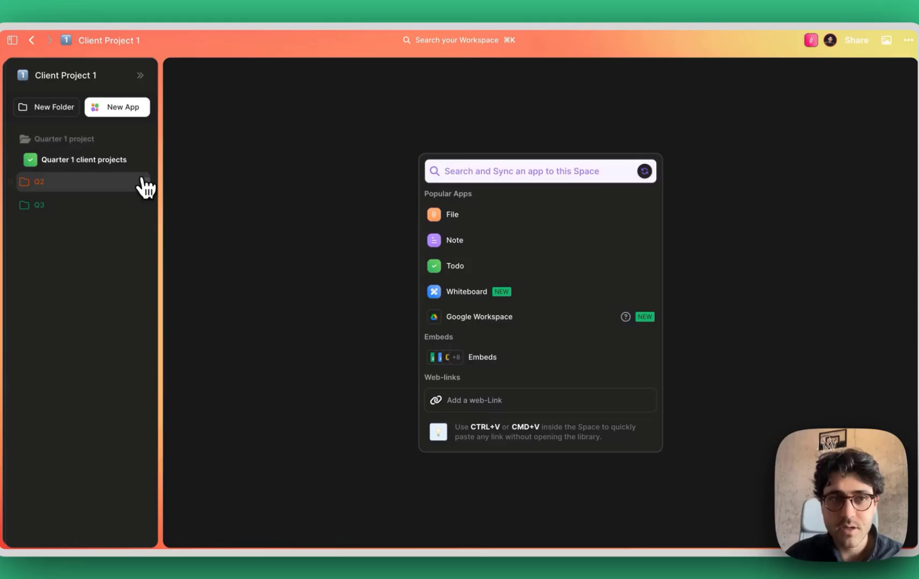
left_click(128, 114)
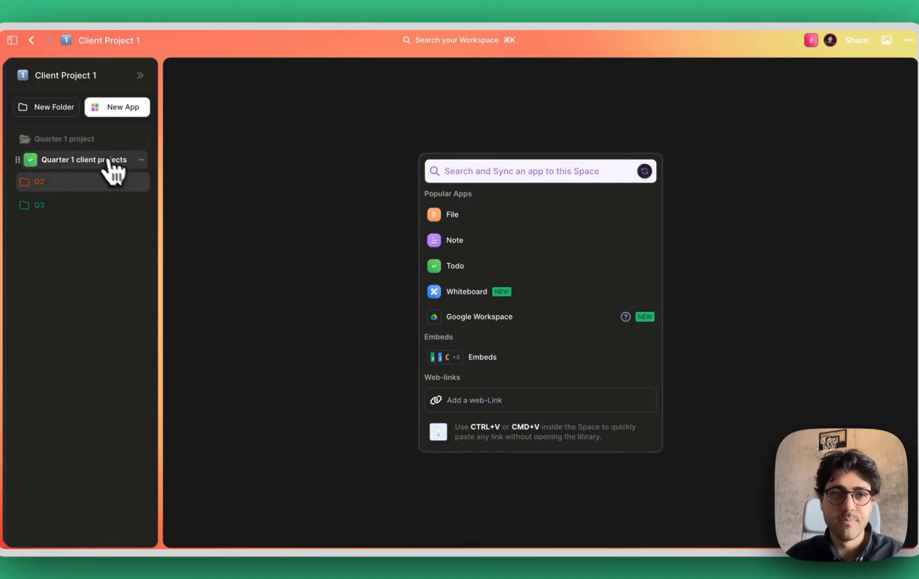
- Add a File app to the Q2 folder and name it Q2 documents
left_click(142, 183)
left_click(212, 239)
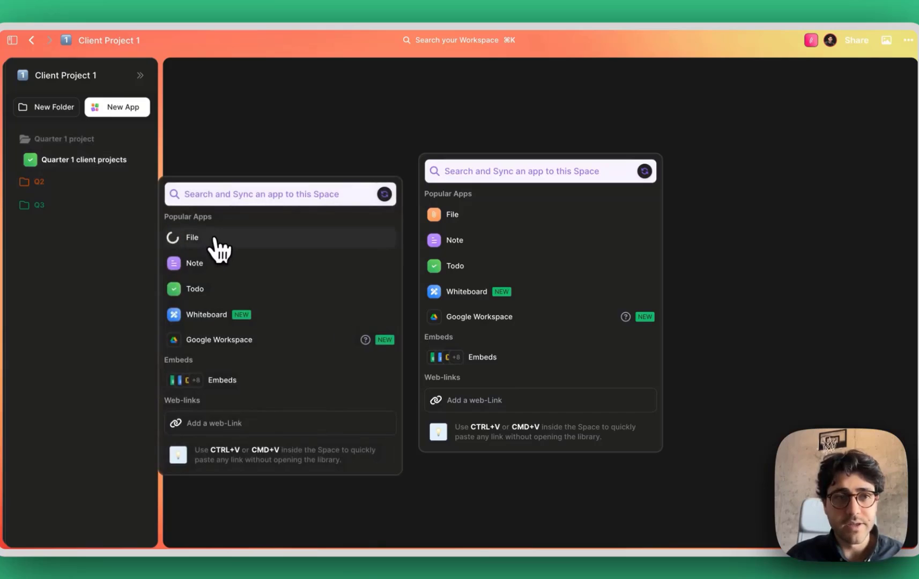
triple_click(221, 73)
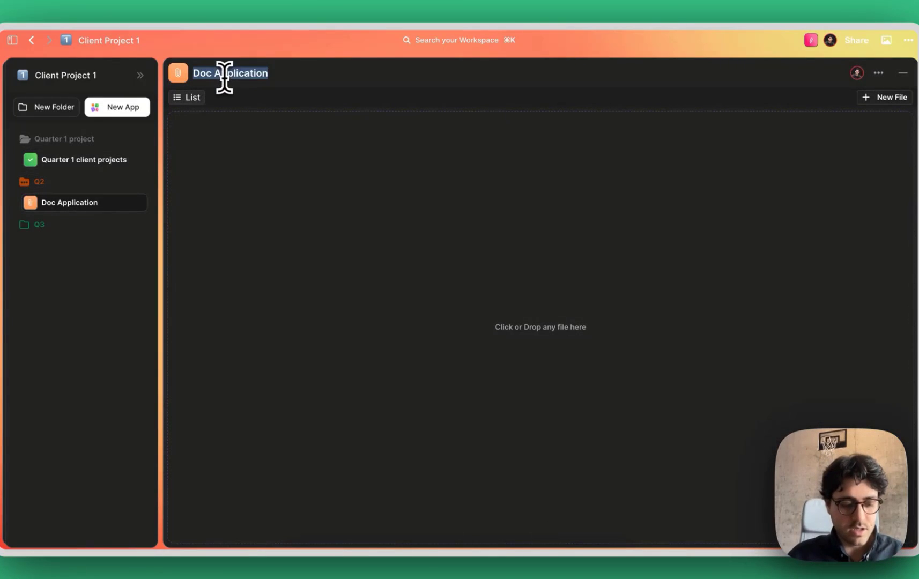
type("Q2 documents")
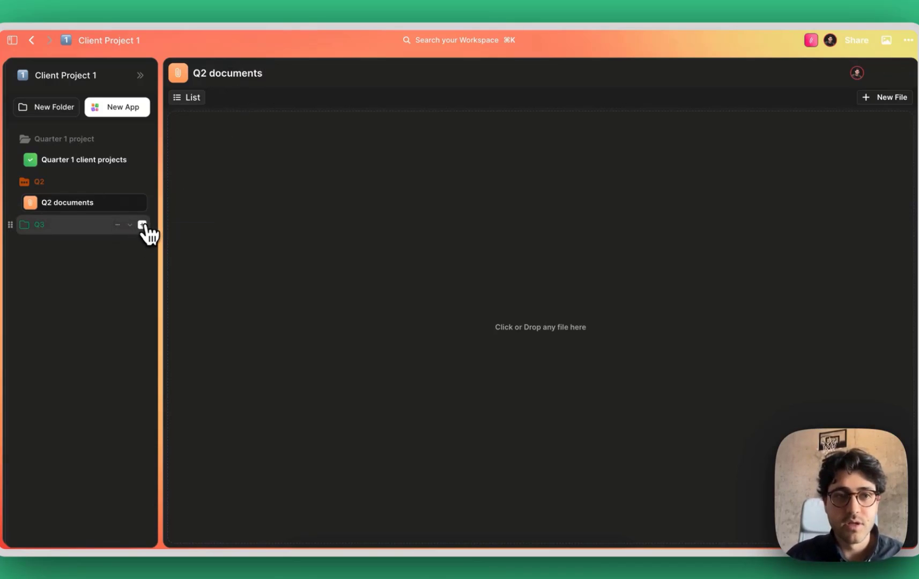
- Add a Whiteboard app to the Q3 folder, then minimise it so only Q2 documents stays open
left_click(141, 224)
left_click(216, 357)
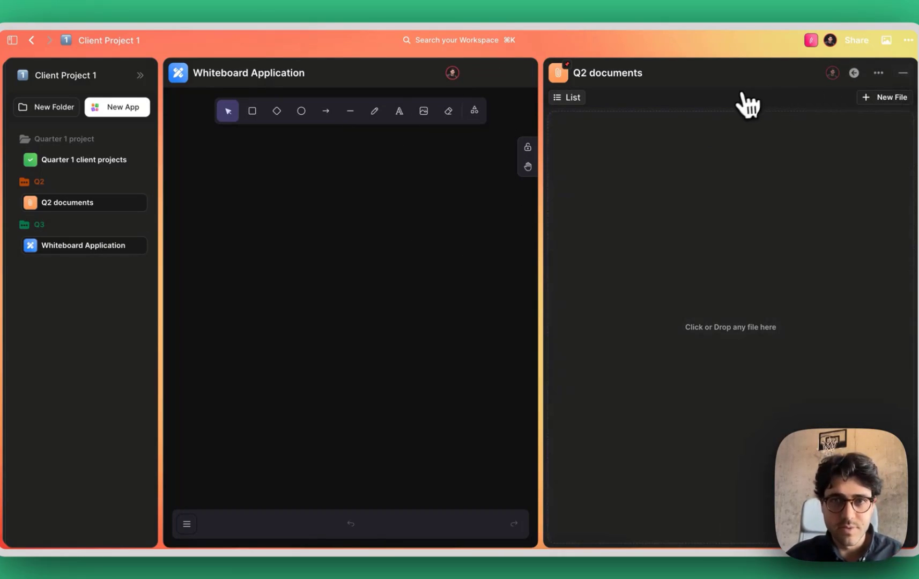
left_click(523, 72)
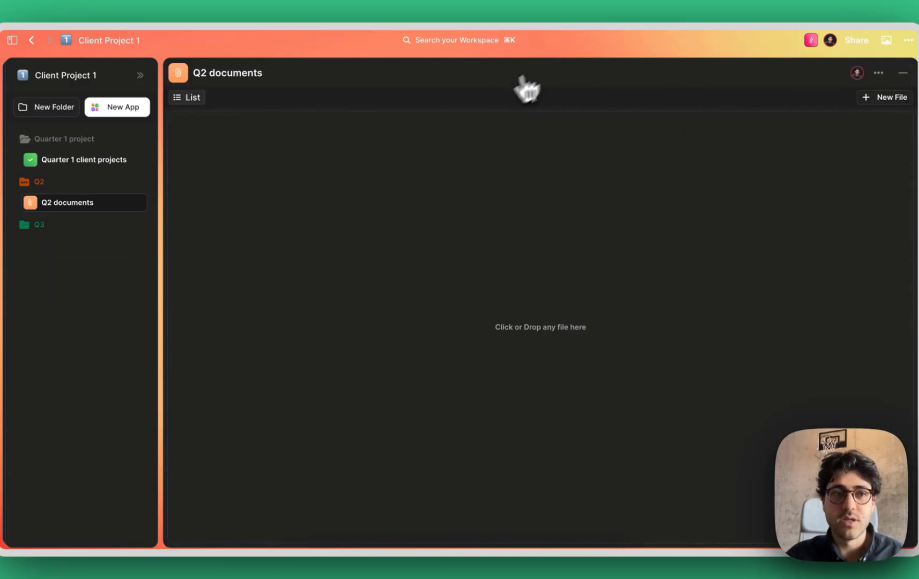
- Open Quarter 1 client projects, minimise Q2 documents, and show the to-dos in Kanban view
left_click(62, 160)
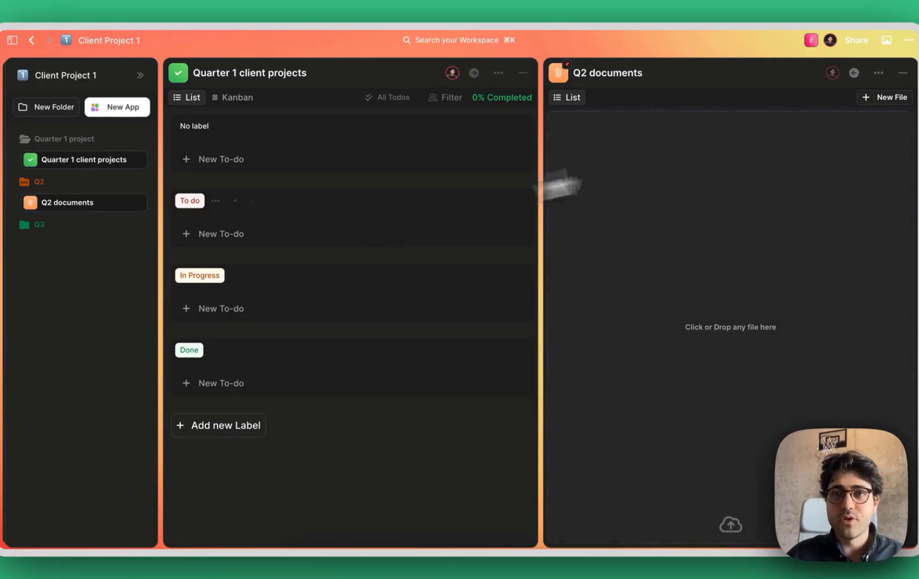
left_click(897, 74)
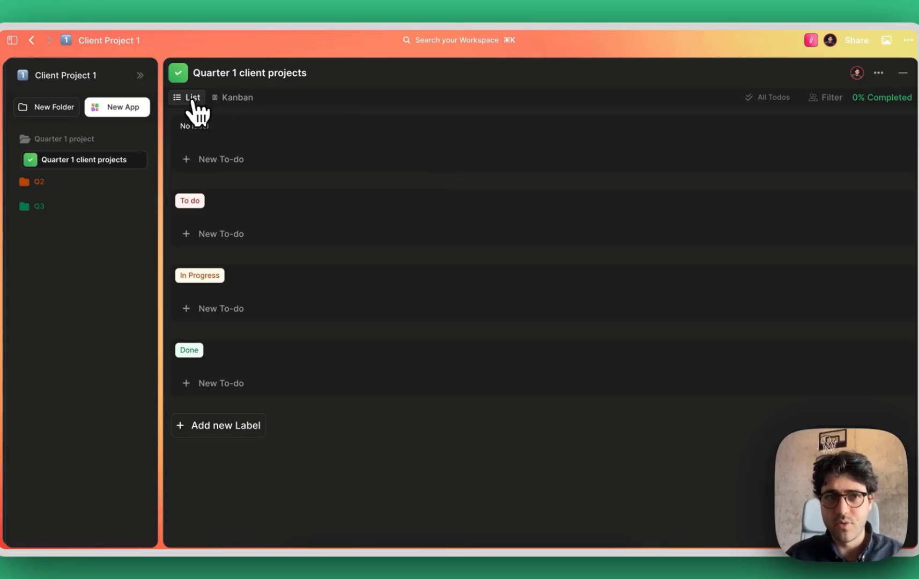
left_click(233, 100)
- Add a to-do named Typical todo under No label, assign it to the team member and set its due date to June 12, 2024
left_click(216, 161)
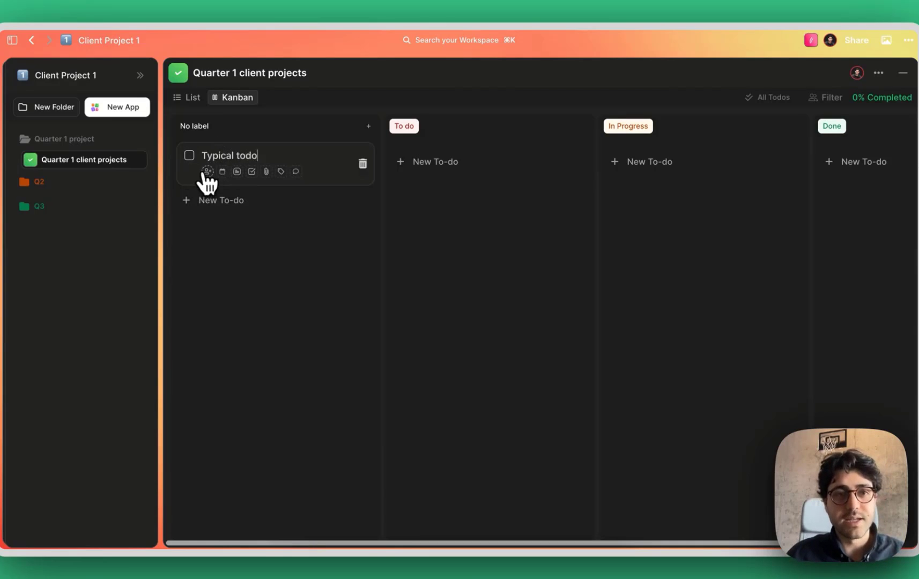
left_click(207, 172)
left_click(249, 236)
left_click(223, 172)
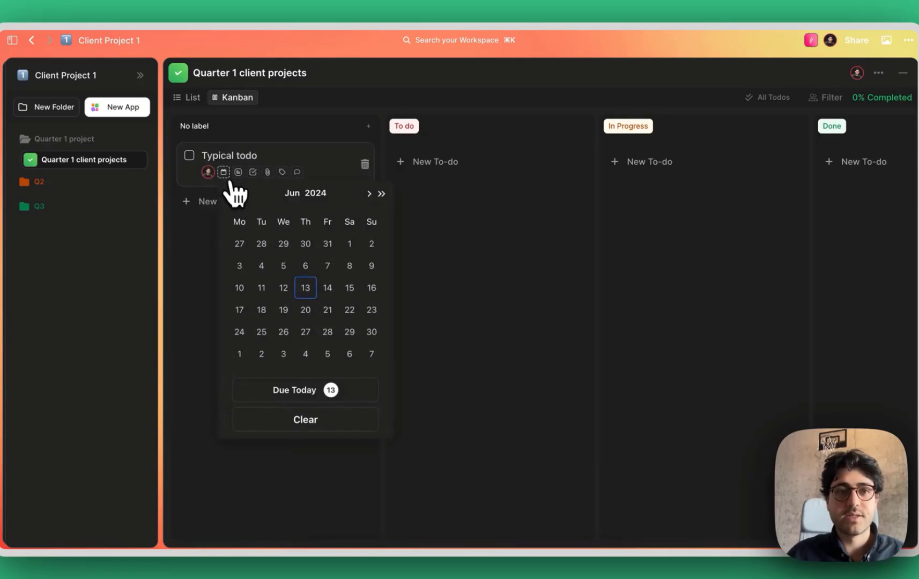
left_click(284, 288)
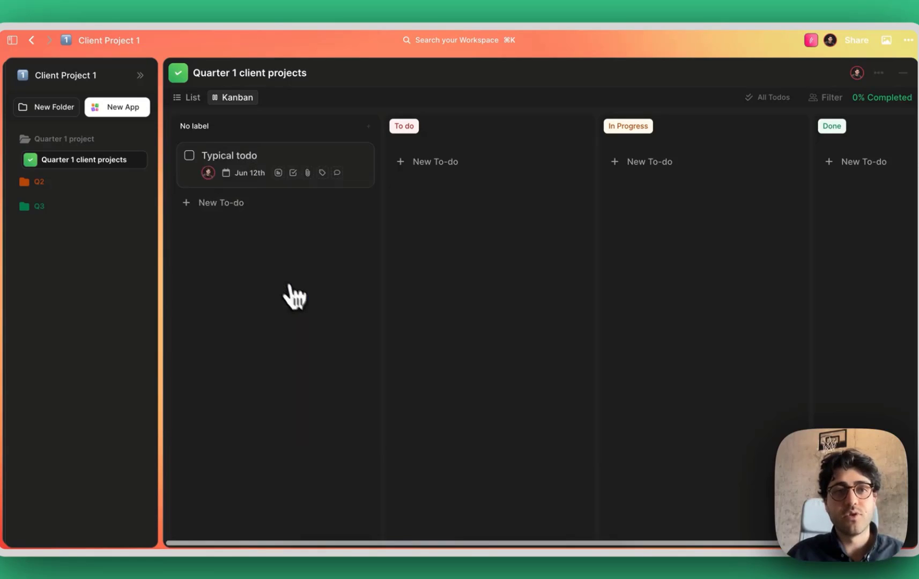
- Write "note" as the description of the Typical todo
left_click(280, 179)
left_click(277, 173)
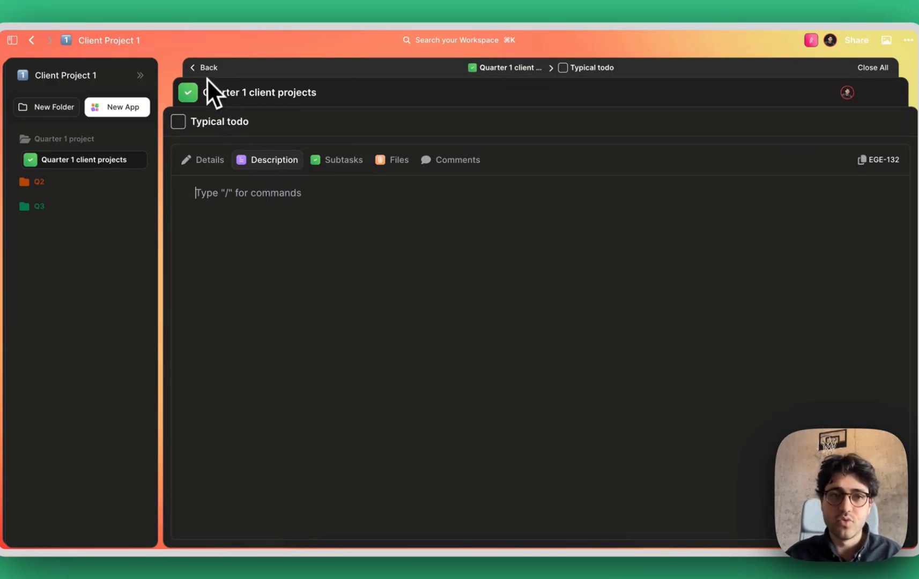
type("note")
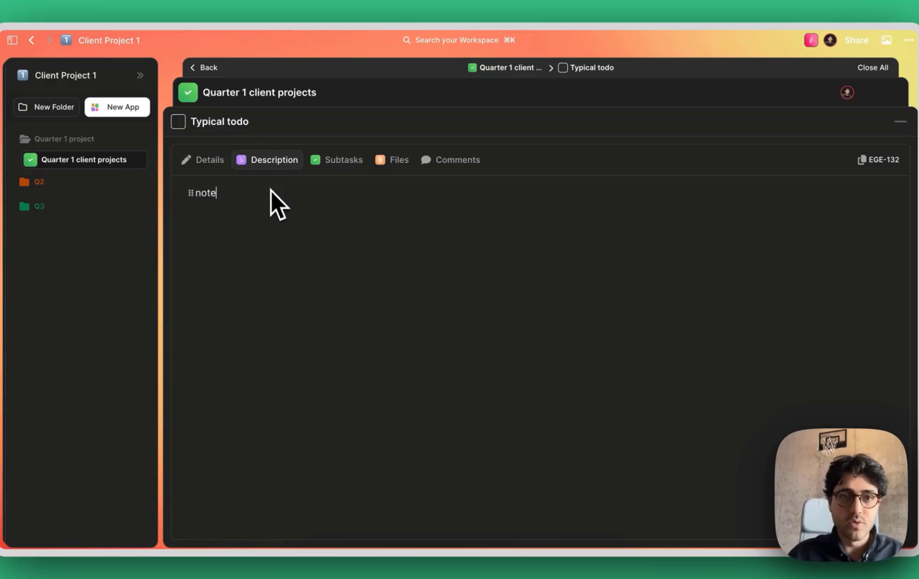
- Add a subtask named asdasd to the Typical todo, view its own subtasks and return to the parent to-do
left_click(360, 160)
left_click(252, 190)
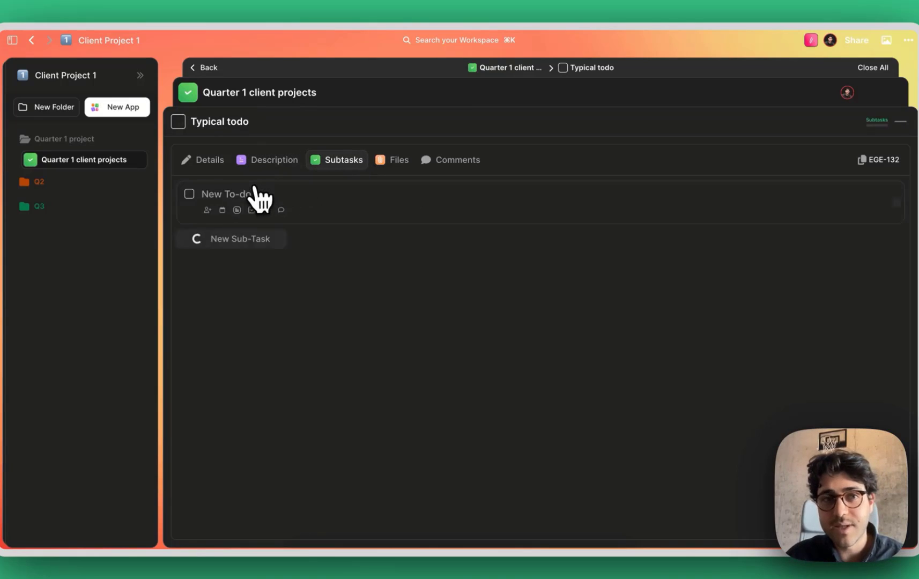
type("asdasd")
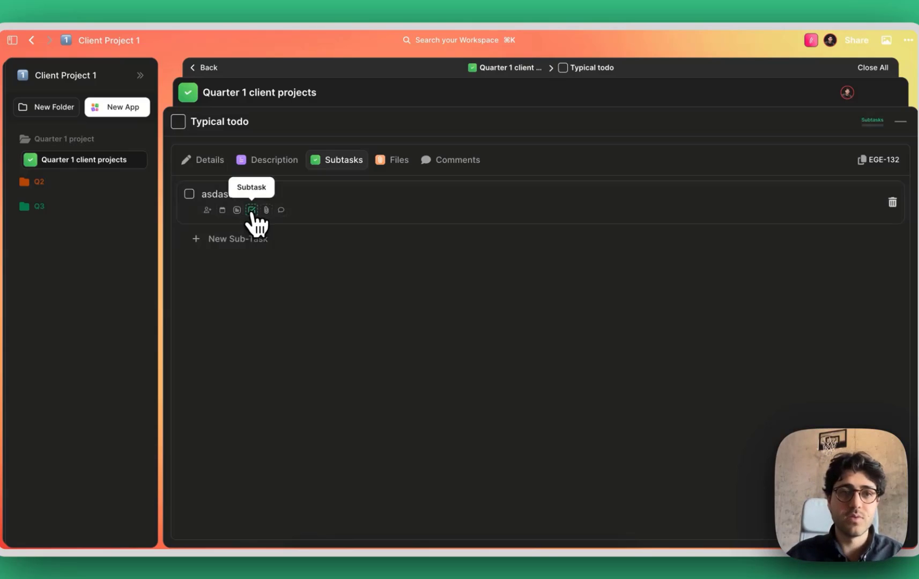
left_click(252, 209)
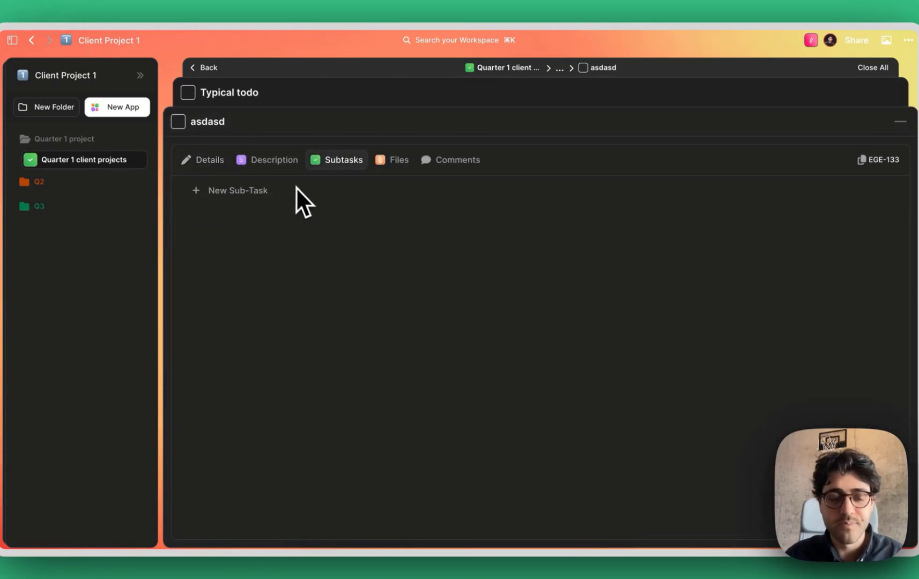
key("Escape")
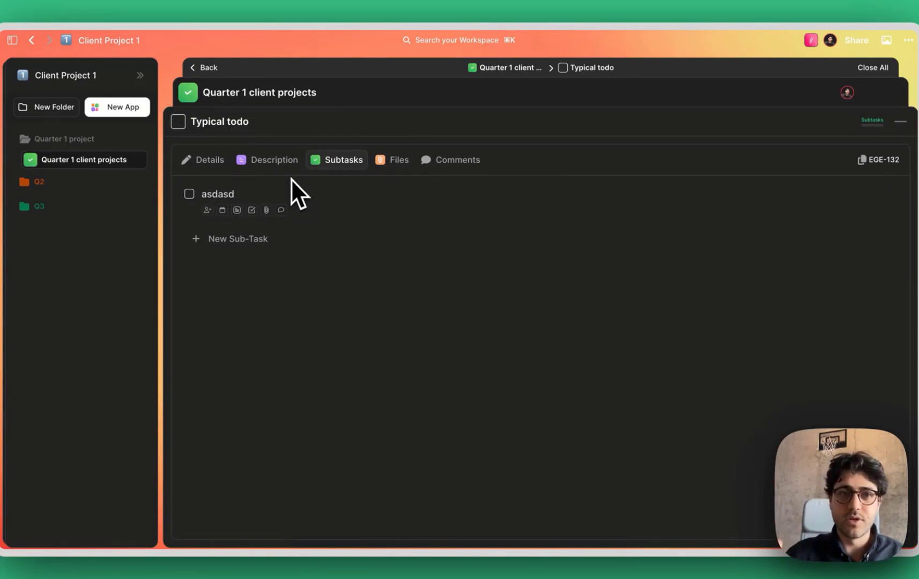
- Turn on the activity logs in the Typical todo's comments, post the comment "Hey!" and return to the board
left_click(395, 160)
left_click(457, 161)
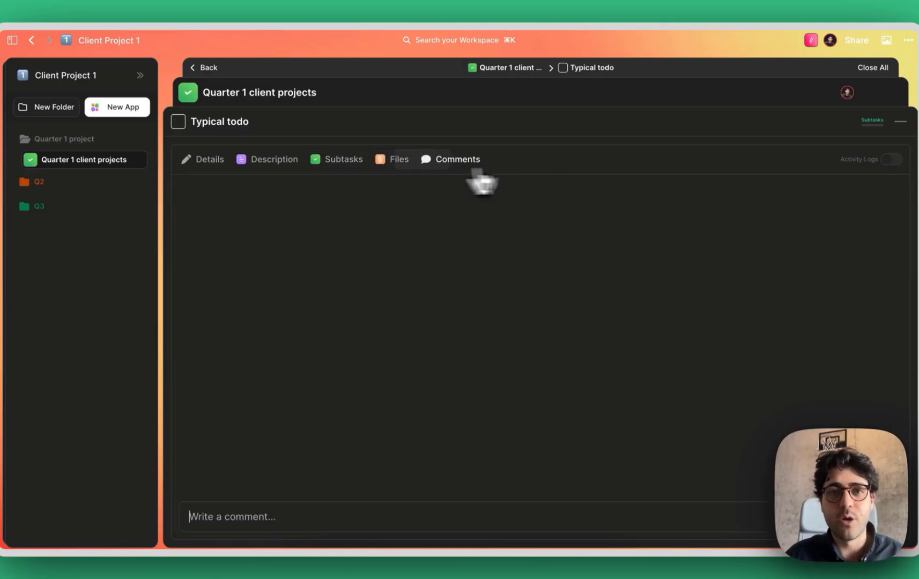
left_click(890, 159)
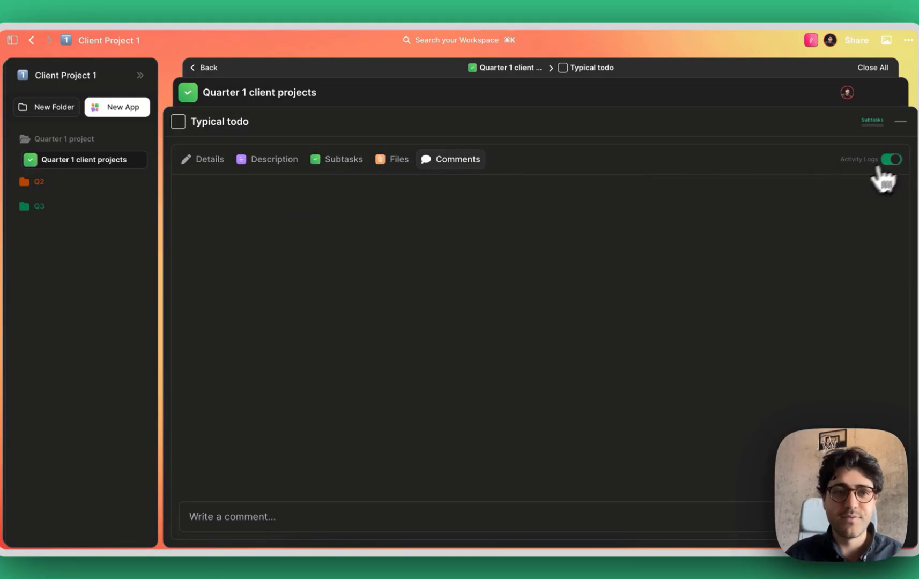
left_click(506, 513)
type("Hey!")
key("Return")
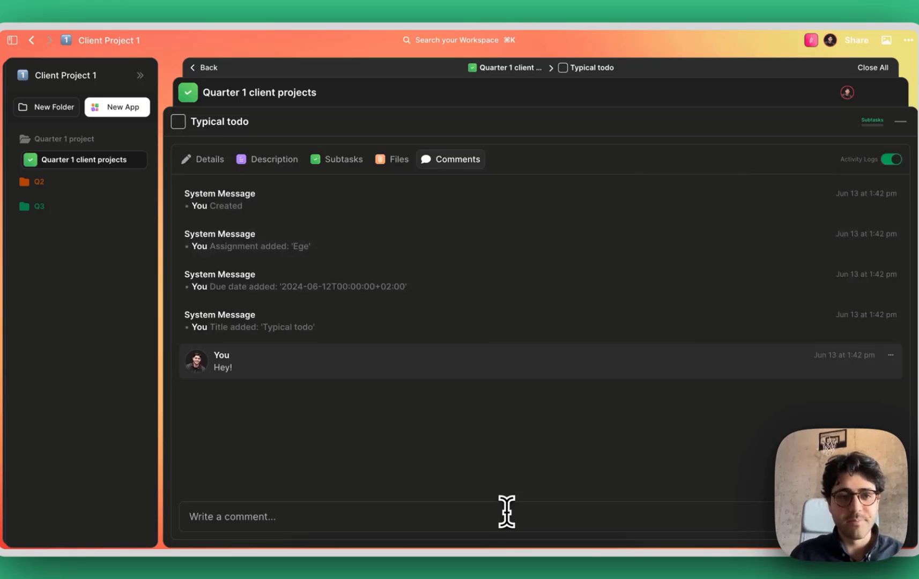
key("Escape")
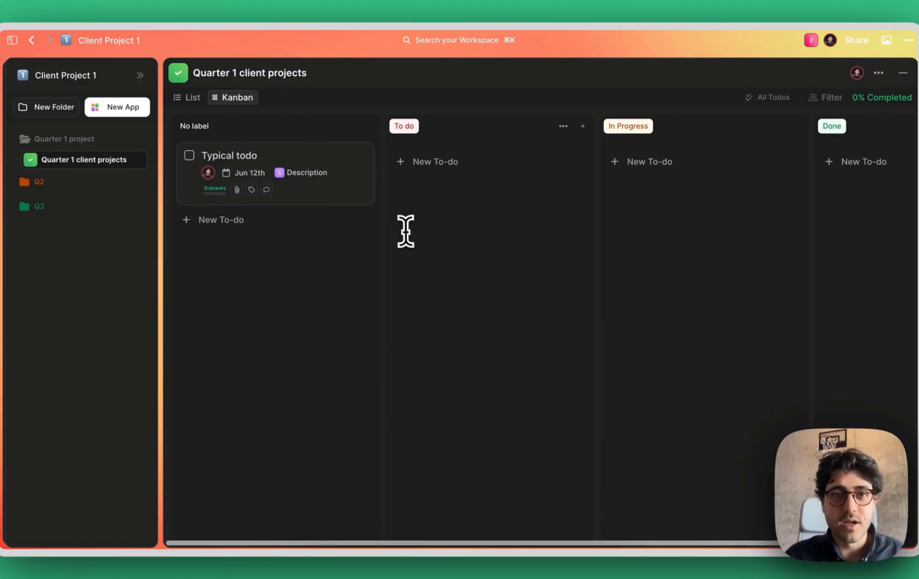
- Move the Typical todo into the To do column, check the Done label's options, and move the to-do on to Done
left_click_drag(279, 162, 440, 161)
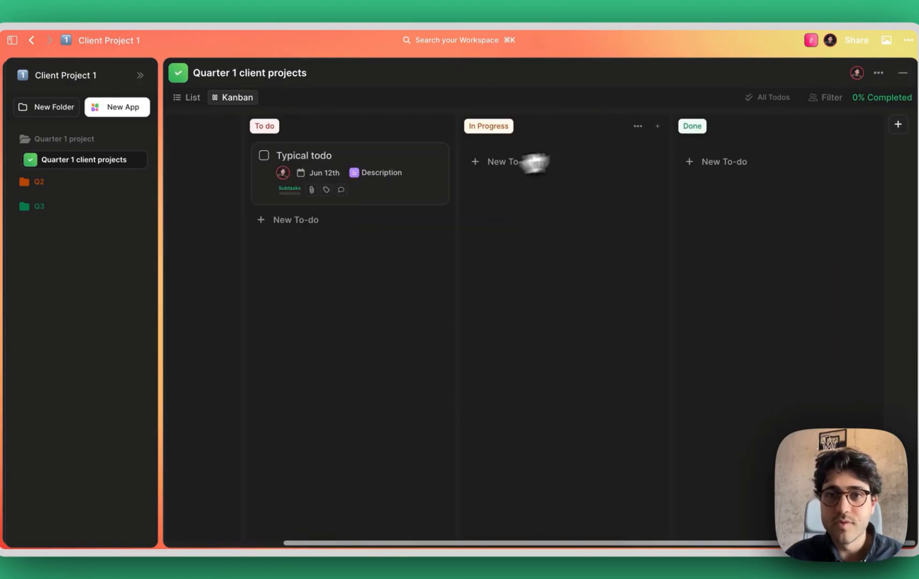
left_click(852, 126)
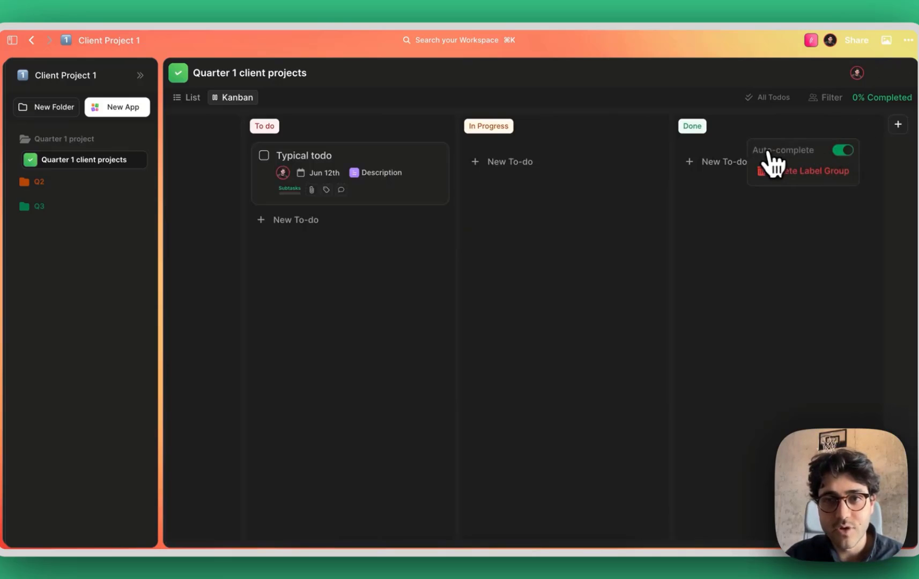
left_click_drag(382, 156, 776, 153)
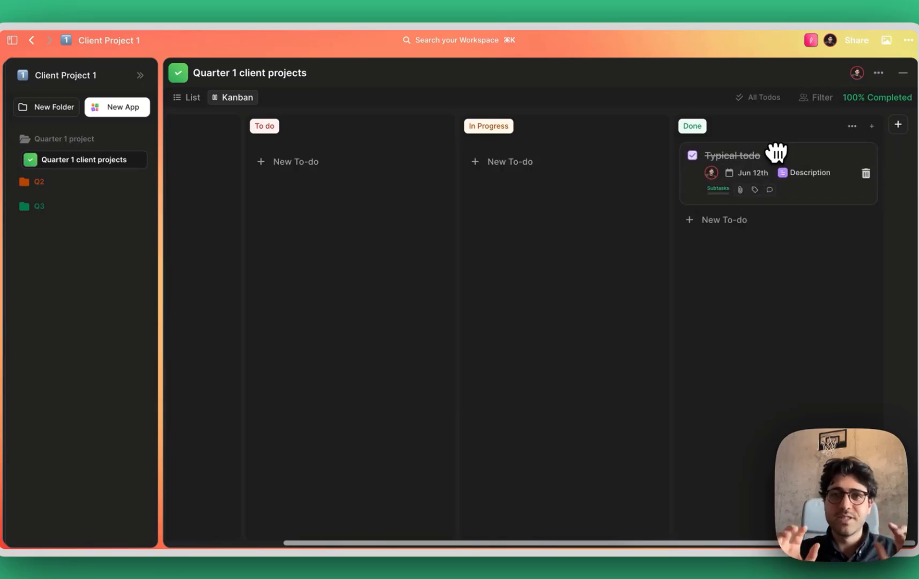
- Filter the board to Completed and then Uncompleted to-dos, and view the user filter without choosing anyone
left_click(762, 98)
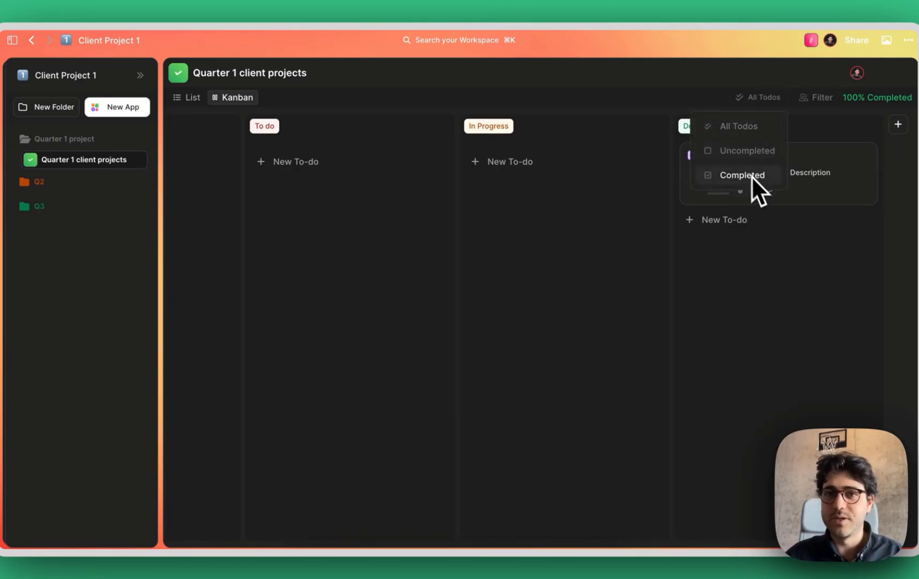
left_click(738, 173)
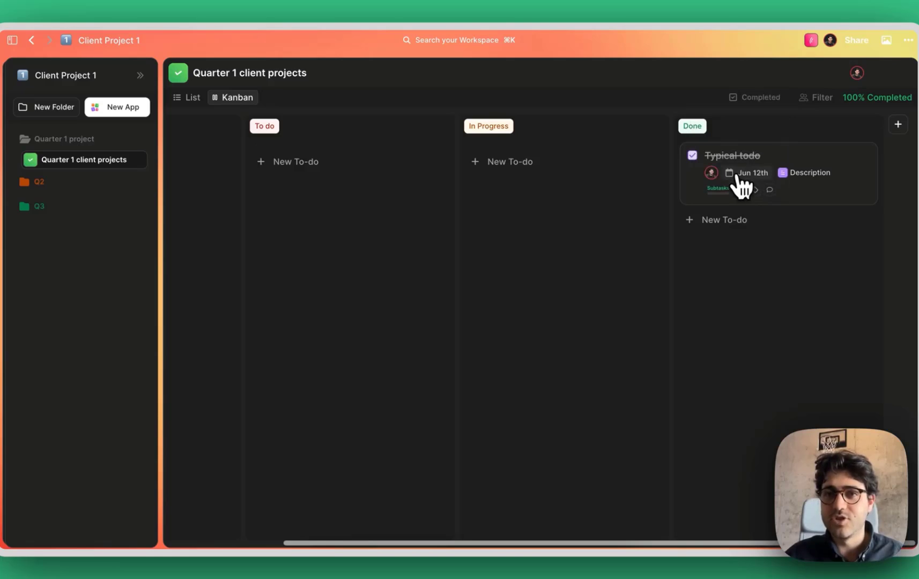
left_click(764, 104)
left_click(749, 150)
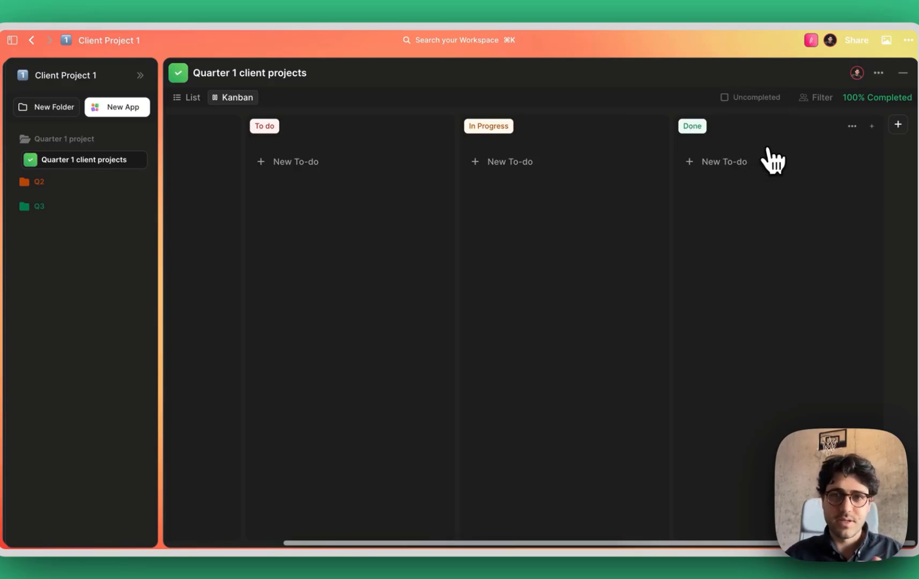
left_click(815, 98)
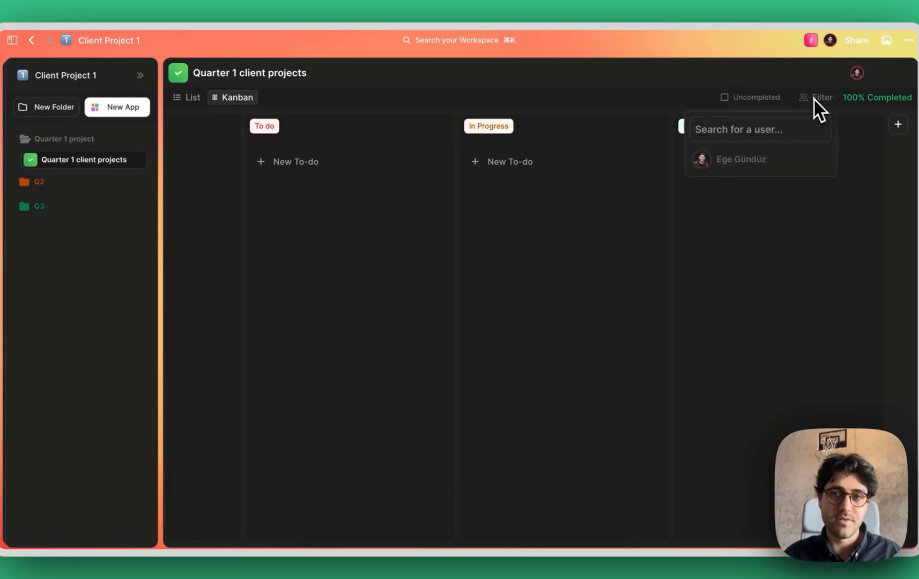
left_click(814, 99)
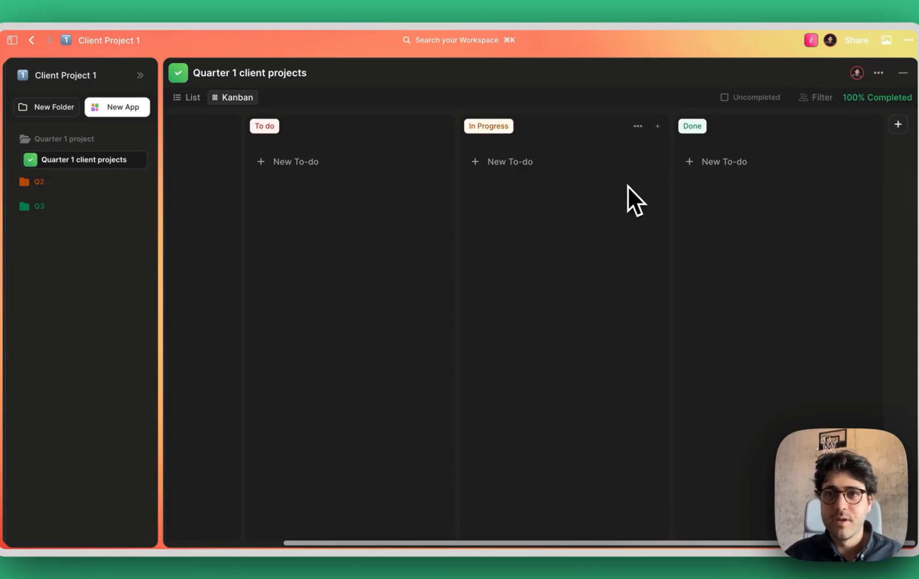
- Close the Quarter 1 client projects to-do app, expand the Q2 and Q3 folders, and add a Note app to the space
left_click(903, 73)
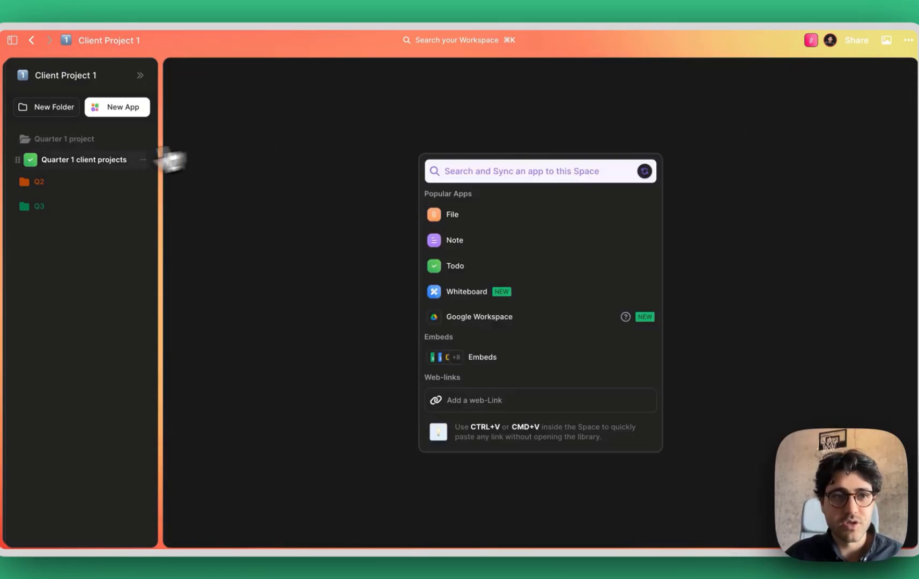
left_click(56, 182)
left_click(53, 225)
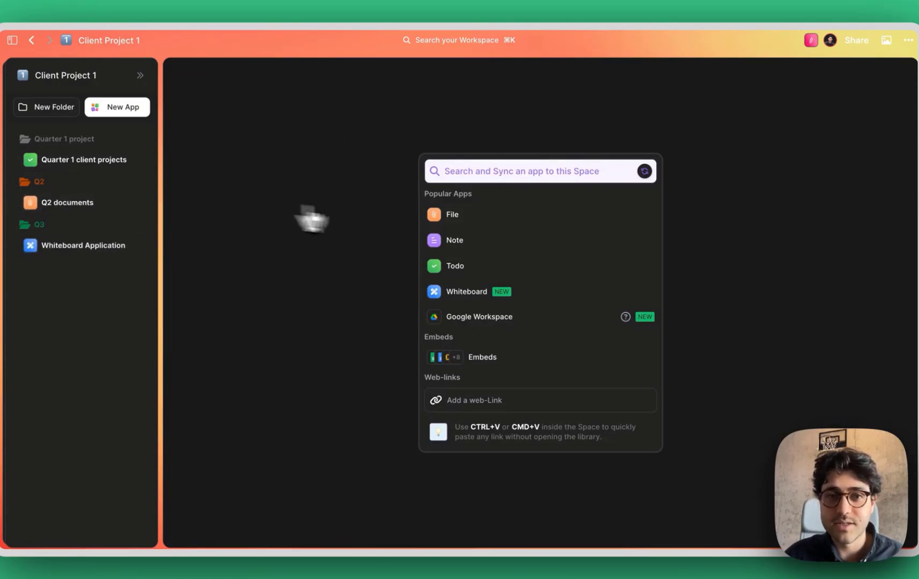
left_click(454, 241)
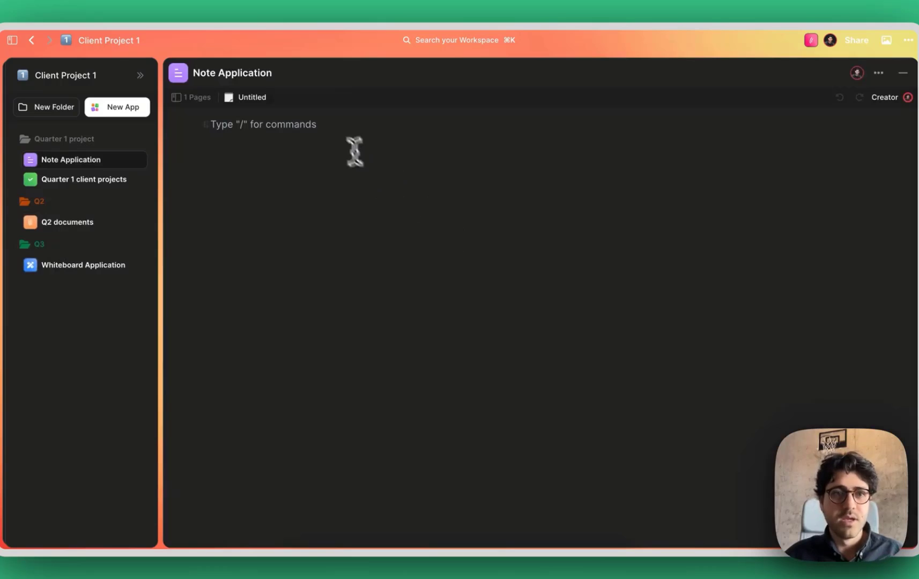
- Examine the slash commands offered on the blank note page and leave the page empty
left_click(335, 127)
type("/")
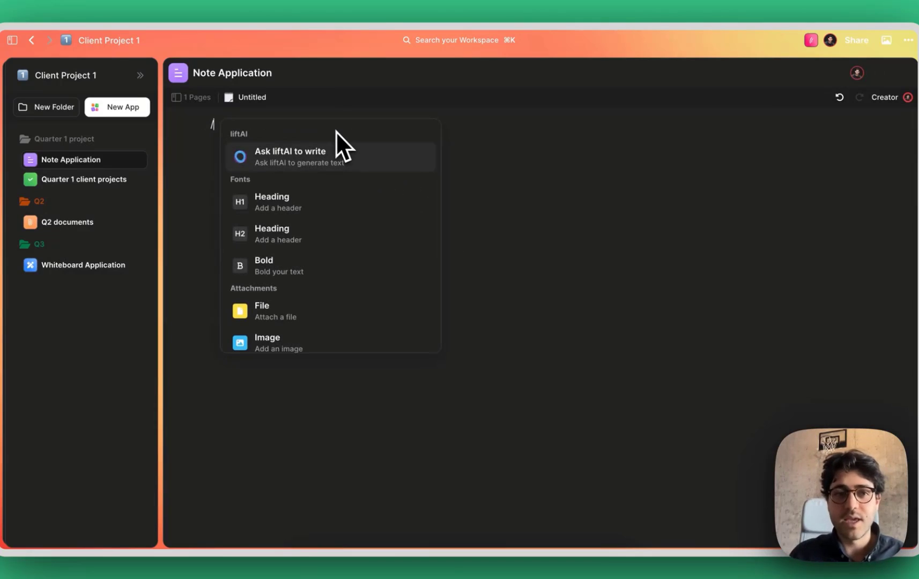
scroll(290, 204, "down", 5)
scroll(317, 268, "down", 4)
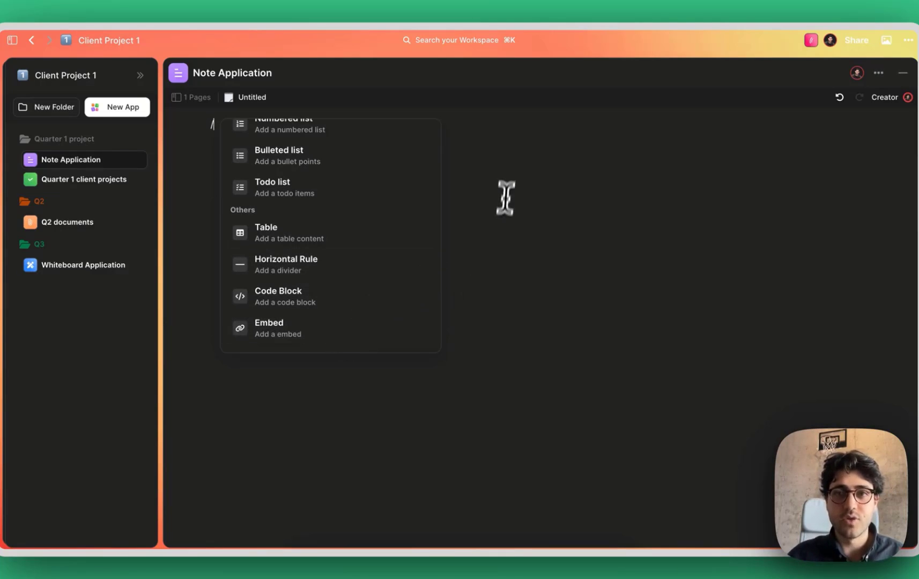
left_click(503, 177)
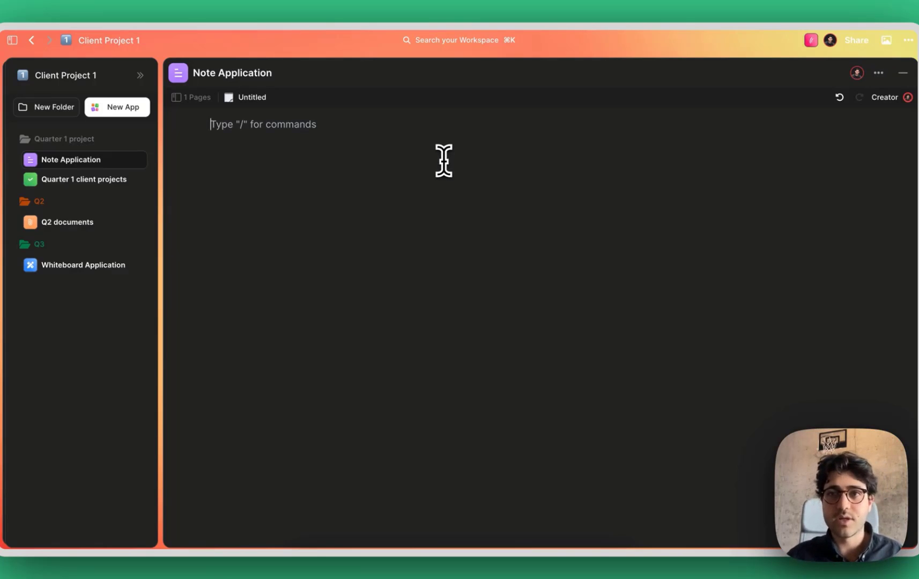
- Show the note's page list and add three new untitled pages
left_click(207, 98)
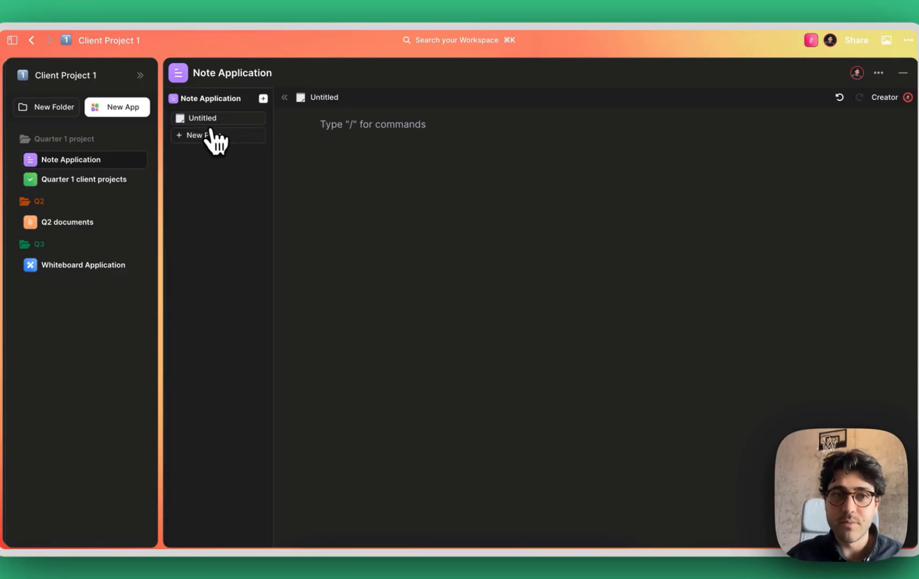
left_click(212, 136)
left_click(221, 169)
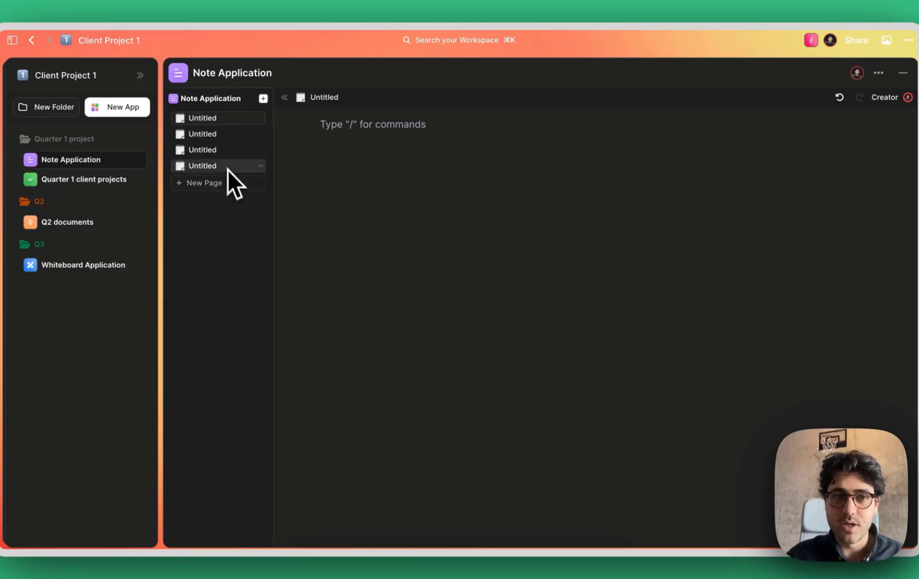
- Give the third and fourth pages of the note a grinning face emoji icon
left_click(179, 150)
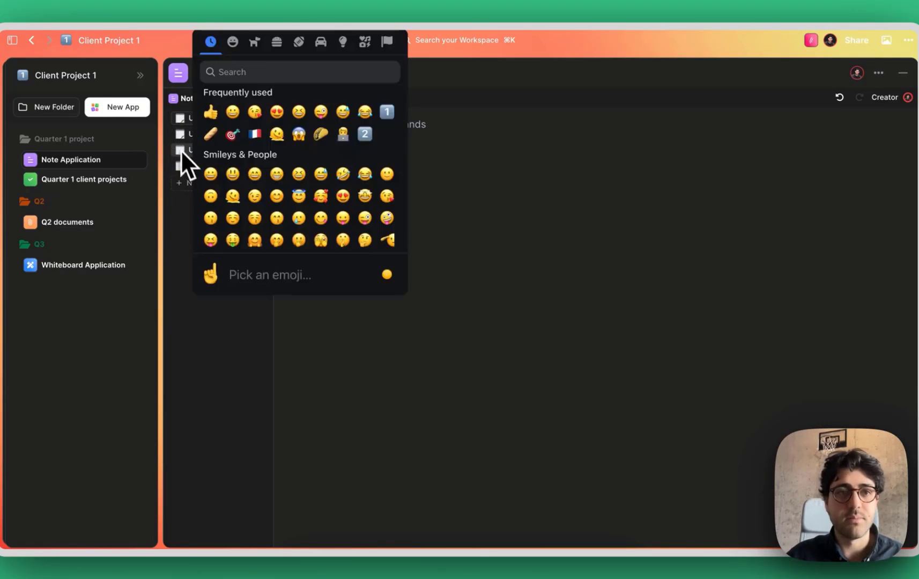
left_click(211, 178)
left_click(179, 149)
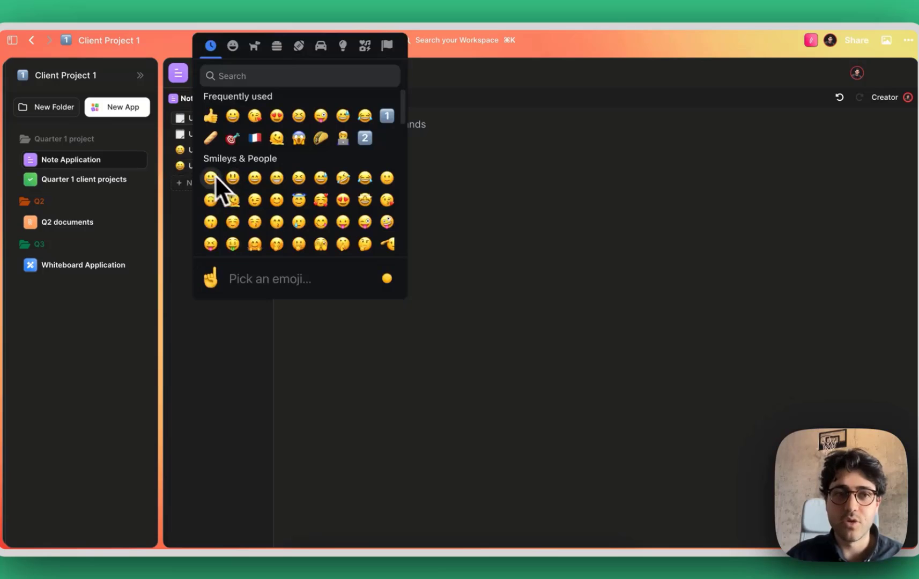
left_click(212, 177)
- Rename the last note page as page 4 and move it to second place in the page list
left_click(194, 166)
double_click(322, 97)
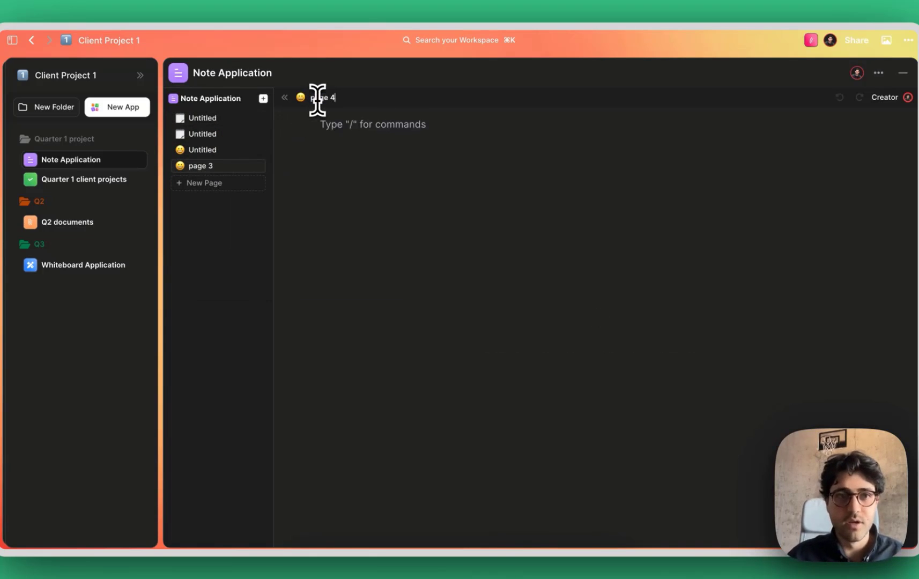
type("page 4")
left_click_drag(214, 167, 219, 138)
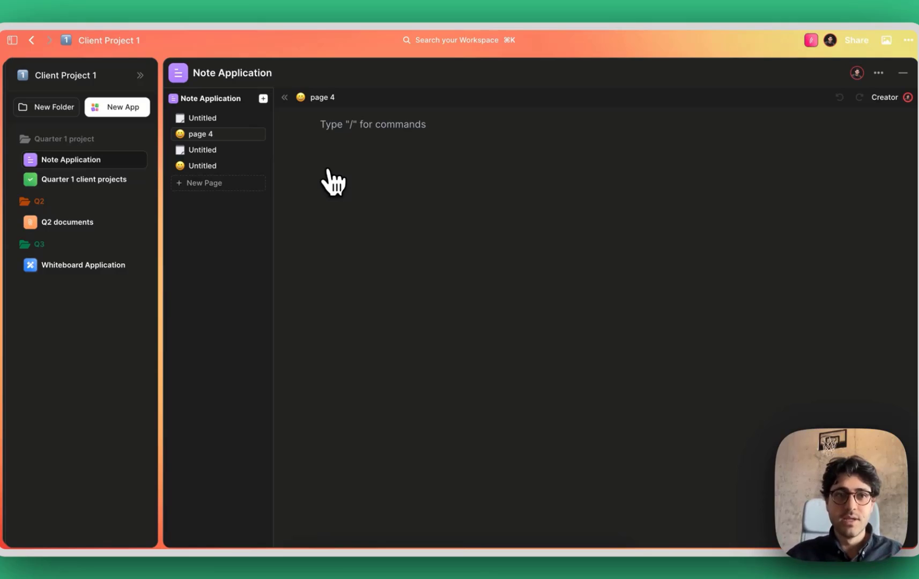
- Rename the note app as Naming is important
triple_click(267, 73)
type("Naming is important")
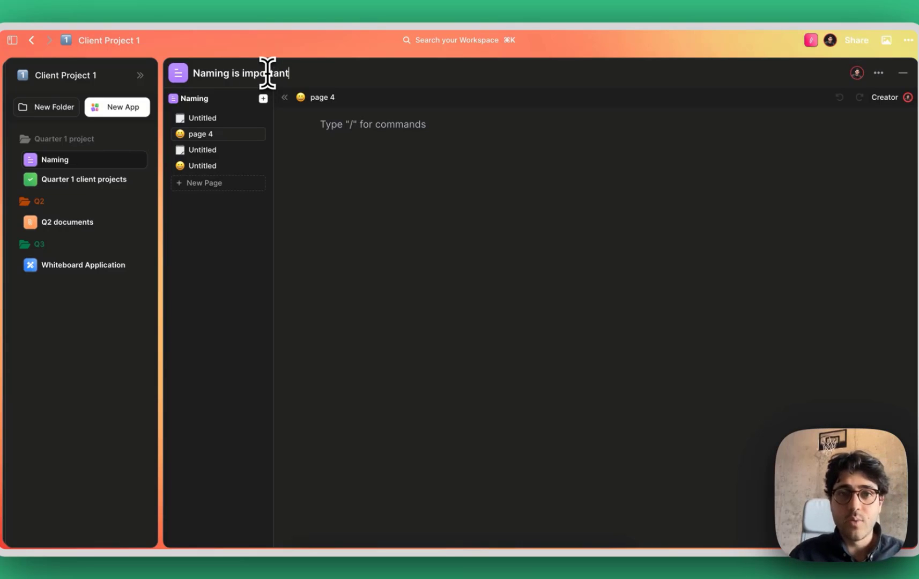
- Have liftAI write on page 4 from the prompt "create a summary of liftOS features", and collapse the page list
type("/f")
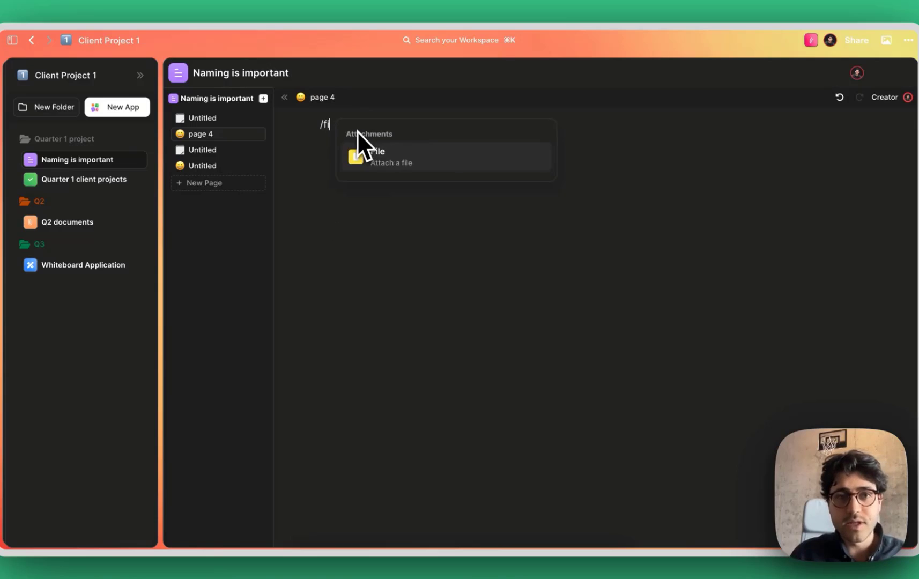
key("Return")
type("create a")
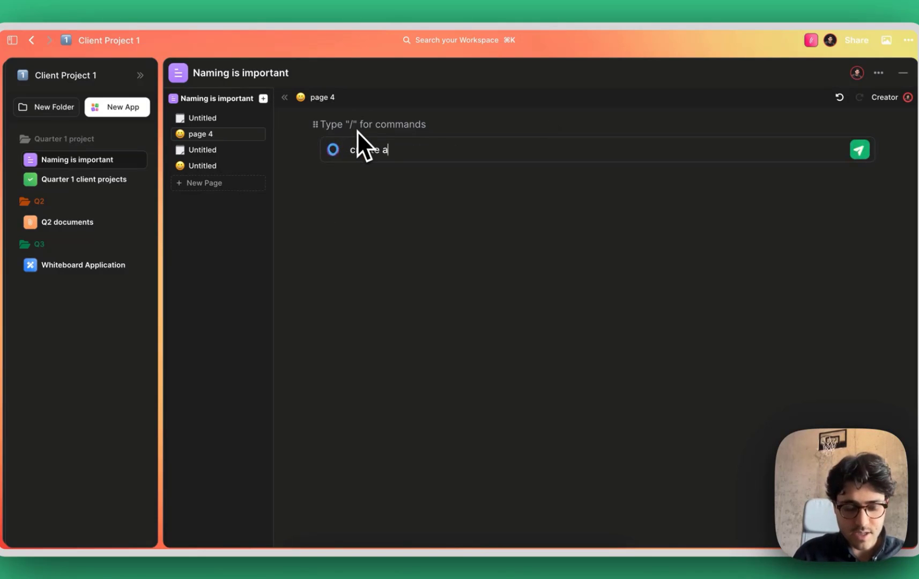
type(" summary of liftOS")
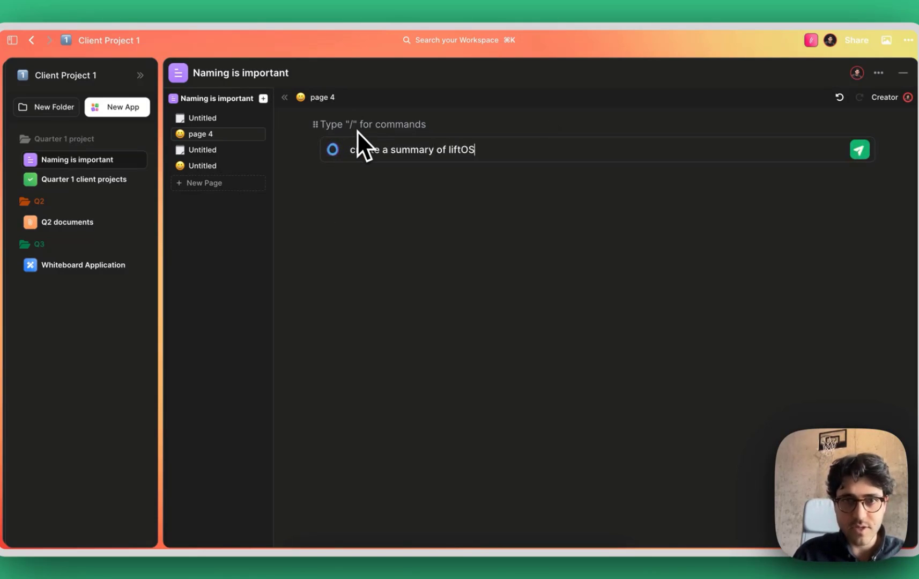
type(" features")
key("Return")
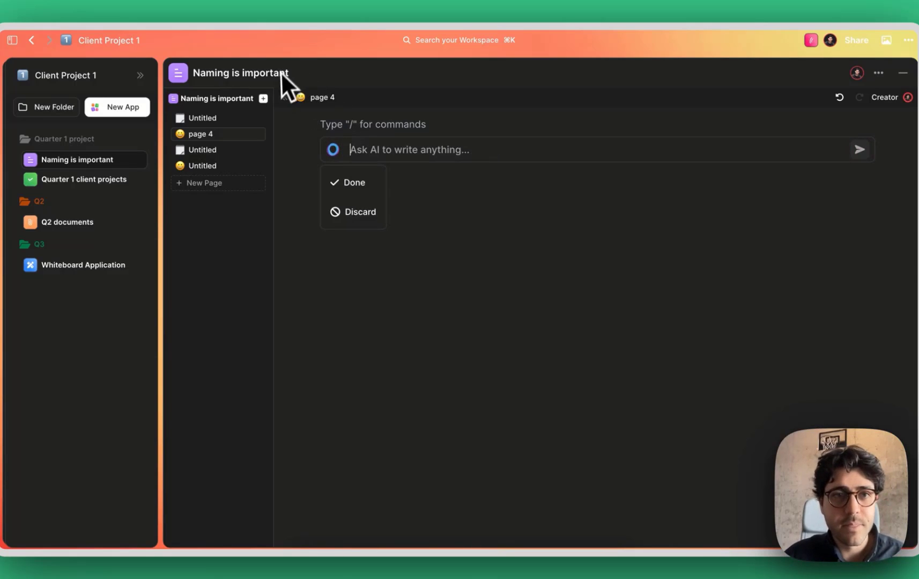
left_click(285, 99)
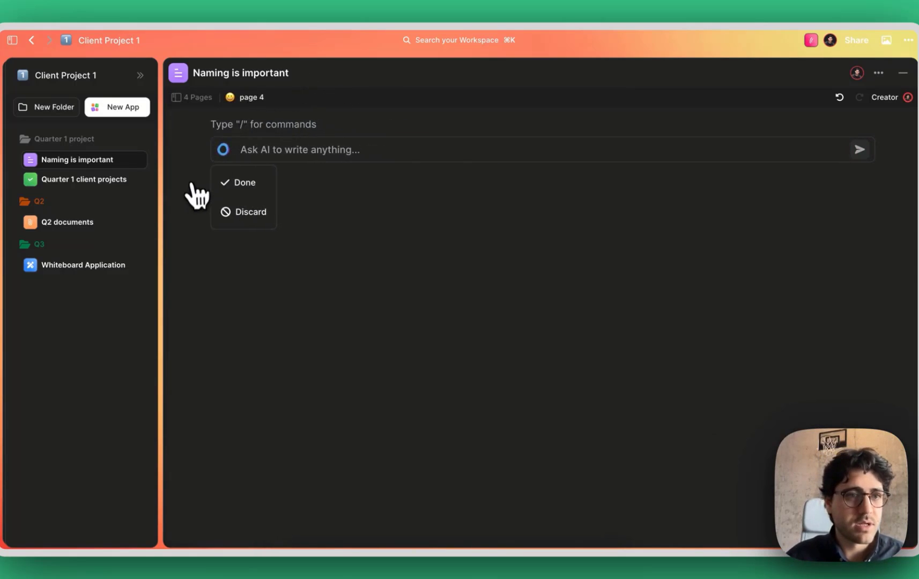
- Open Q2 documents beside the note and upload liftOS Walkthrough Draft.mp4, Whiteboard 3.gif and Whiteboard2.gif
left_click(80, 222)
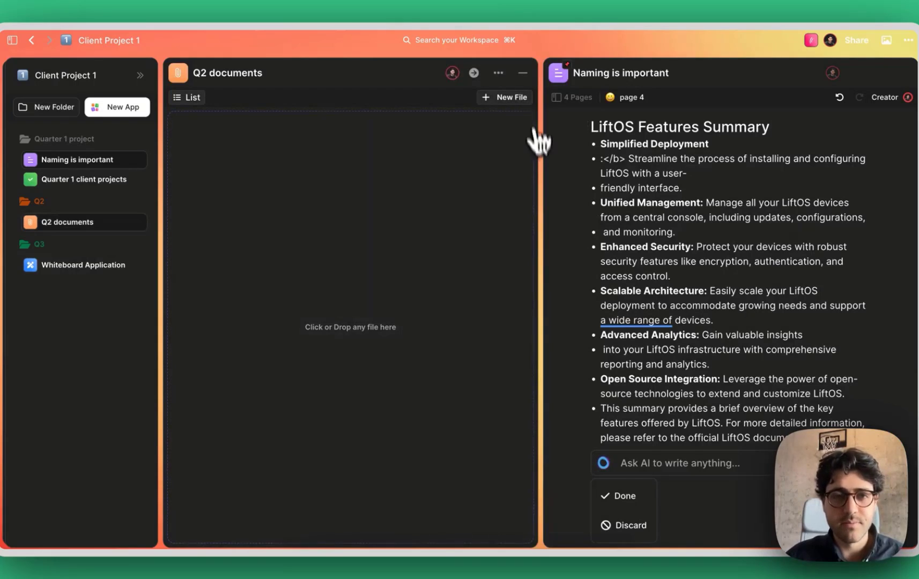
left_click(437, 214)
left_click(370, 218)
left_click(384, 243, "shift")
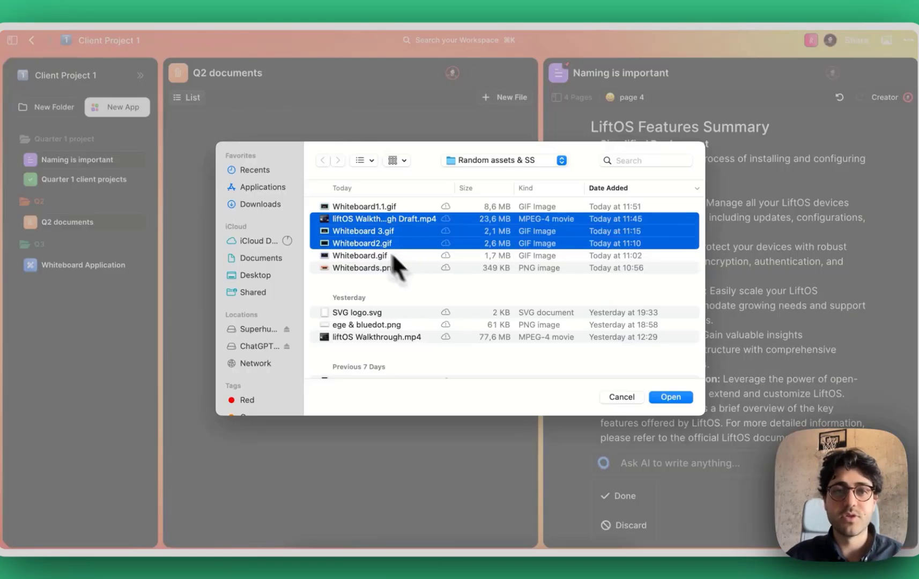
left_click(655, 396)
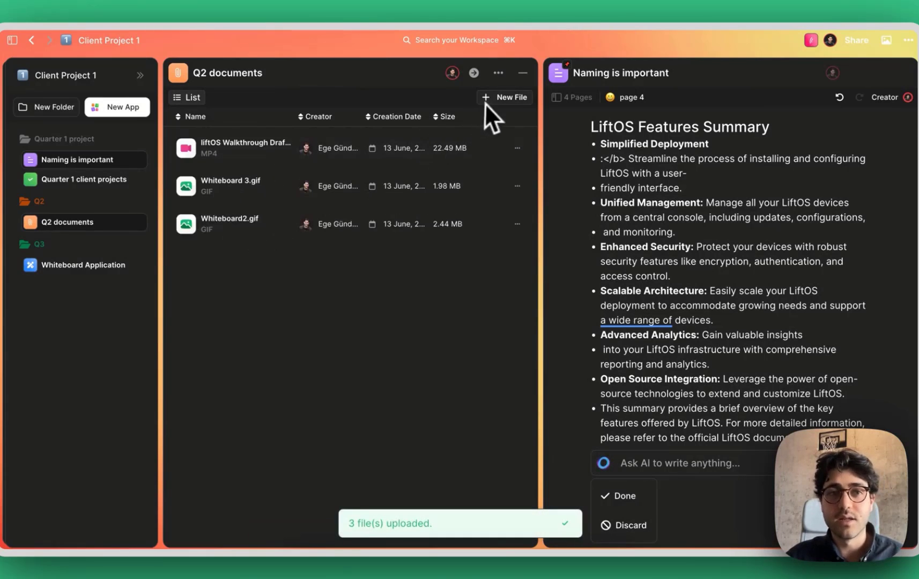
- Preview the uploaded liftOS Walkthrough Draft.mp4 video and close the preview
left_click(262, 148)
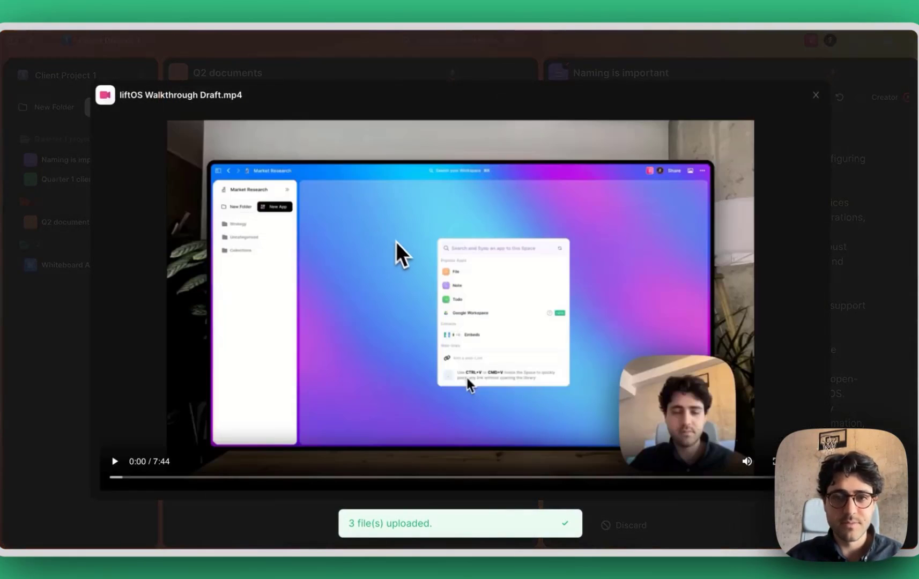
left_click(417, 253)
left_click(431, 261)
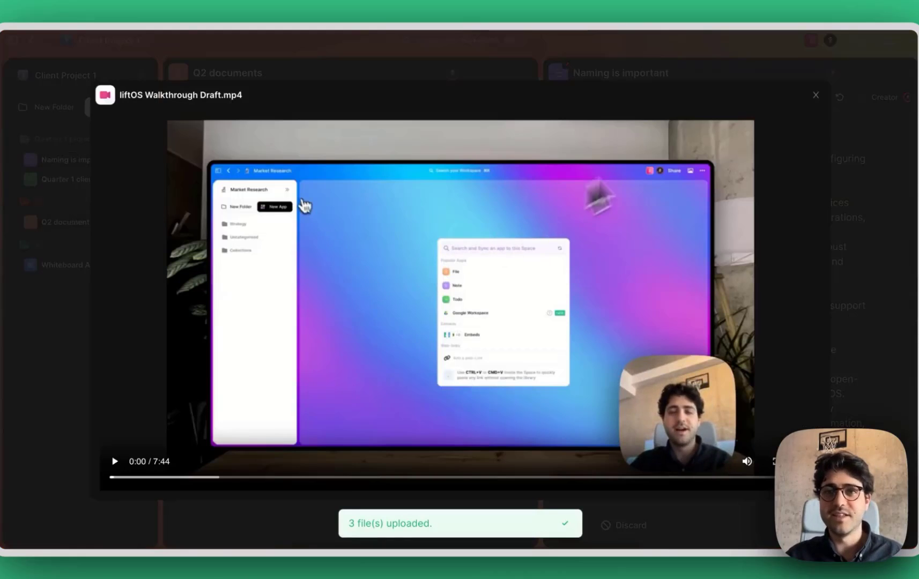
left_click(815, 97)
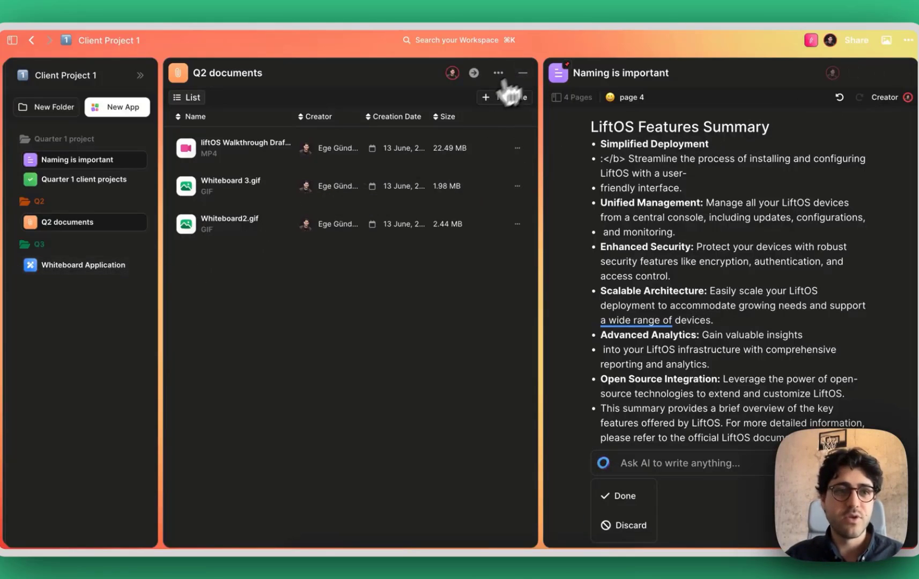
- Replace Q2 documents with the Whiteboard Application, close the note to view the whiteboard alone, and close the whiteboard
left_click(140, 222)
left_click(106, 266)
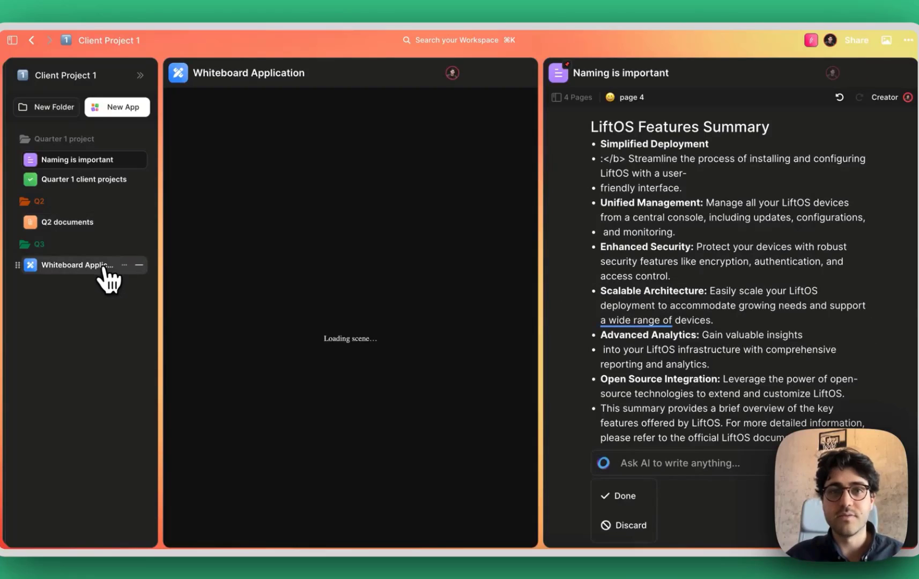
left_click(906, 73)
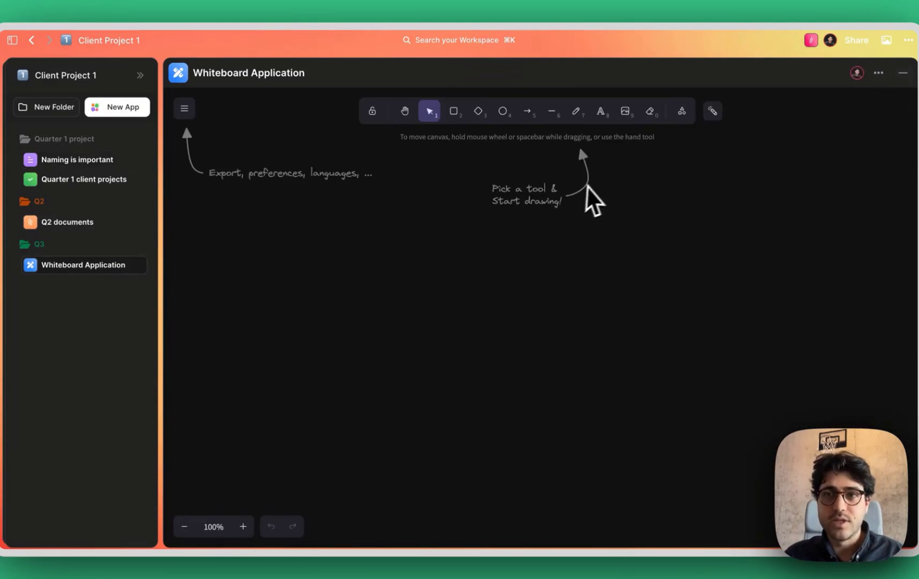
left_click(903, 73)
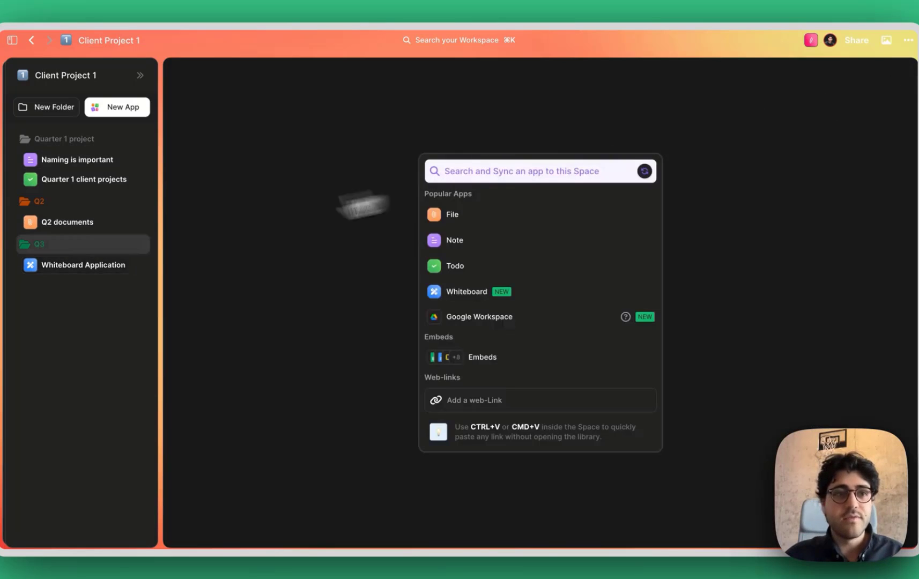
- Move the Whiteboard Application into the Q2 folder, place the Q3 folder above Q2, and collapse all three folders
left_click(67, 265)
left_click(903, 73)
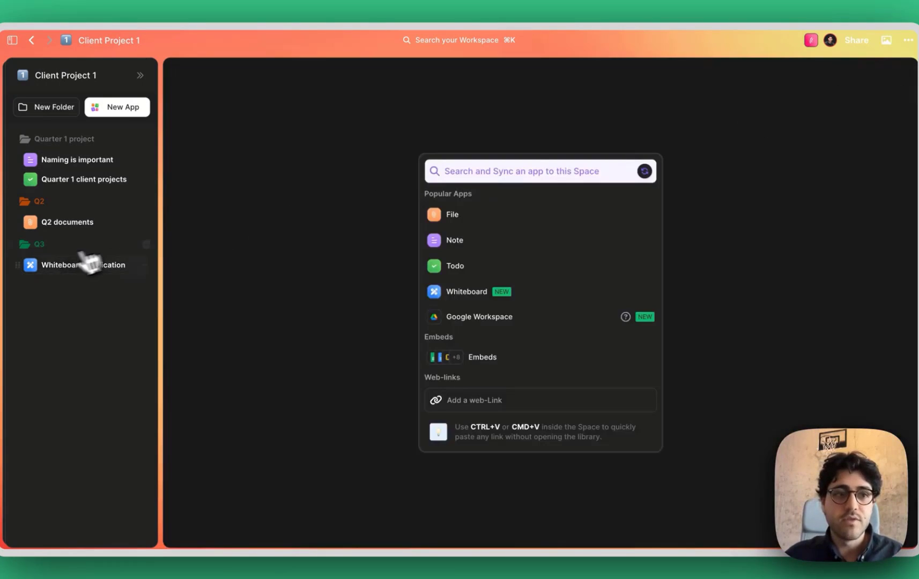
left_click_drag(88, 263, 73, 221)
left_click(73, 224)
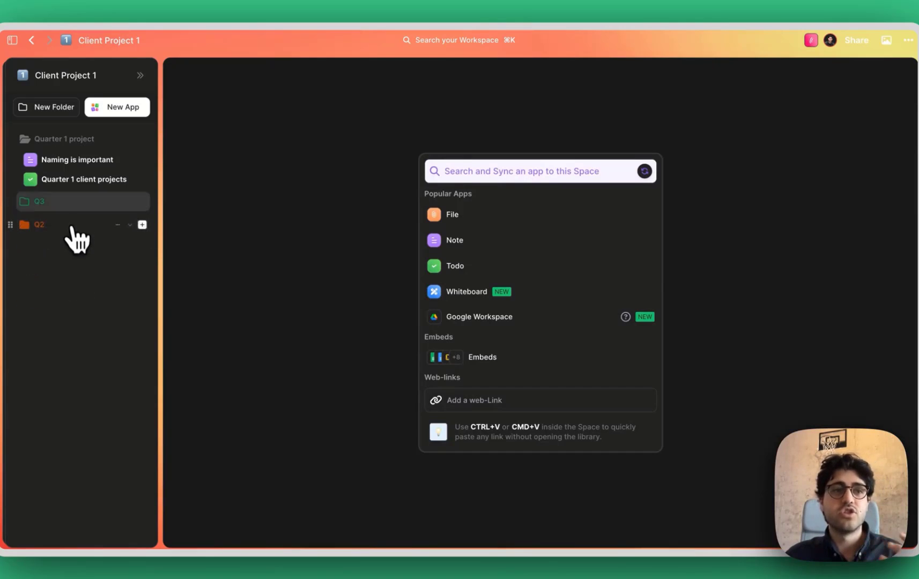
left_click(79, 140)
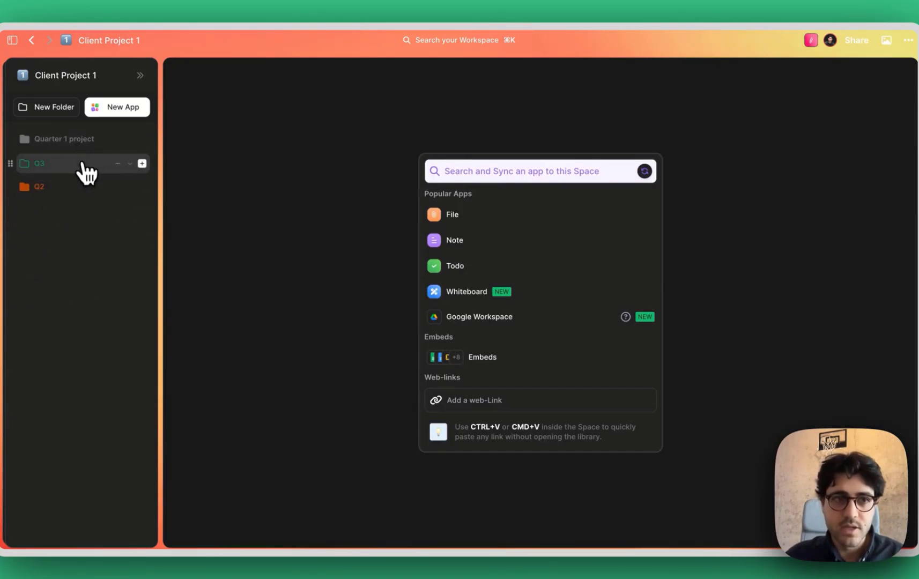
- Expand the Q3 and Q2 folders to examine which apps each one holds, and collapse both again
left_click(80, 163)
left_click(74, 214)
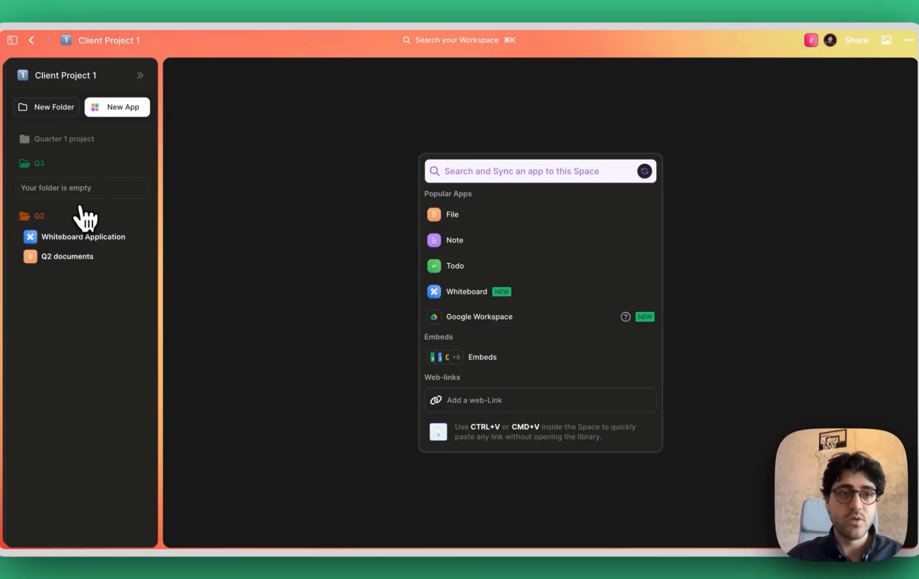
left_click(82, 167)
left_click(76, 186)
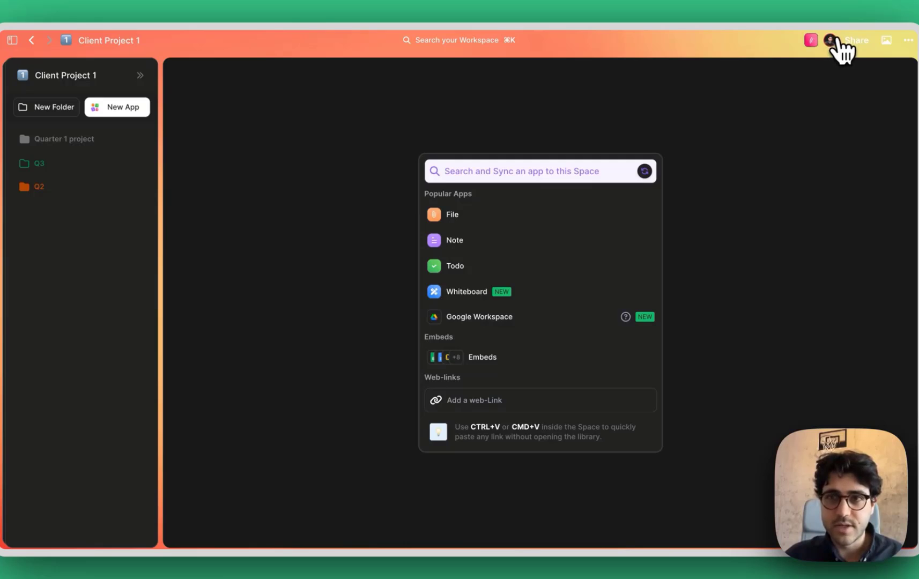
- View the available space covers without picking another one, and look at the liftChat space chats and direct messages before closing the chat
left_click(887, 42)
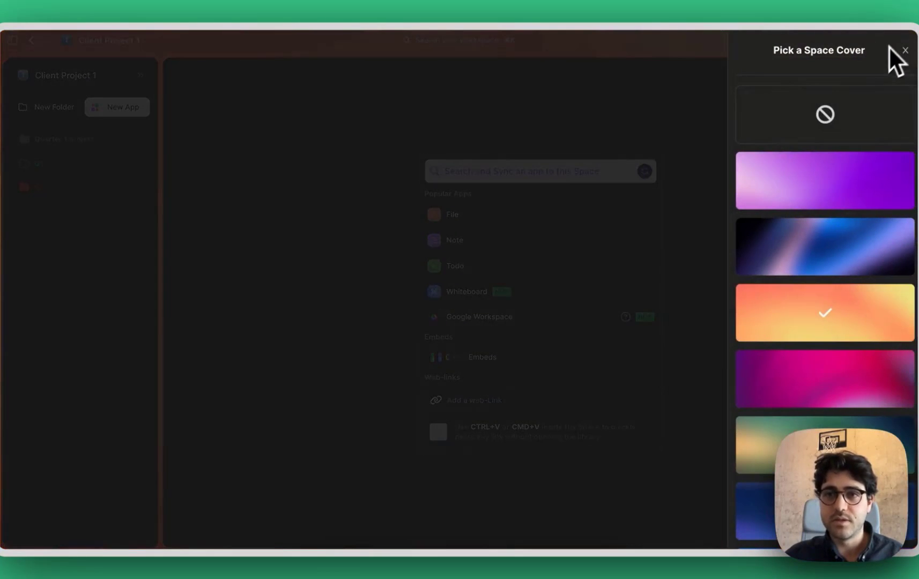
left_click(765, 182)
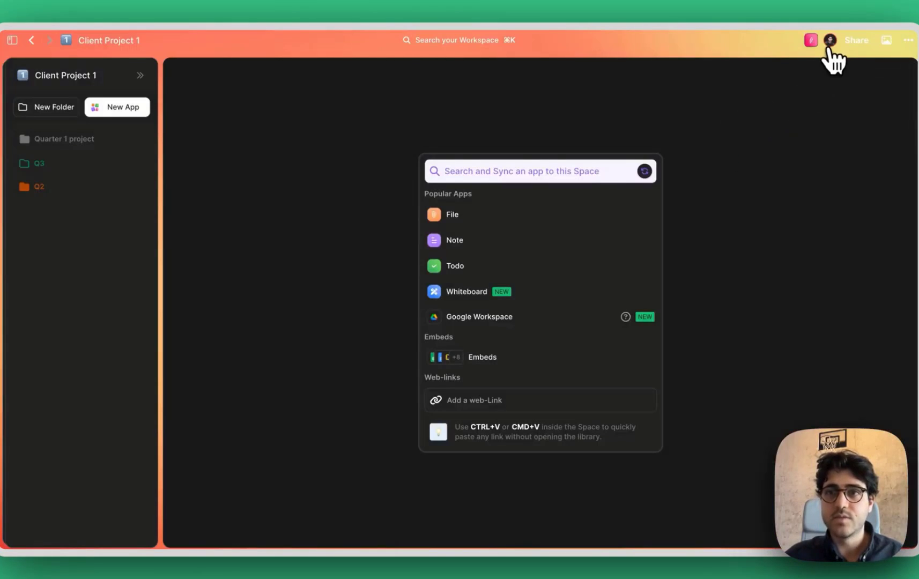
left_click(811, 41)
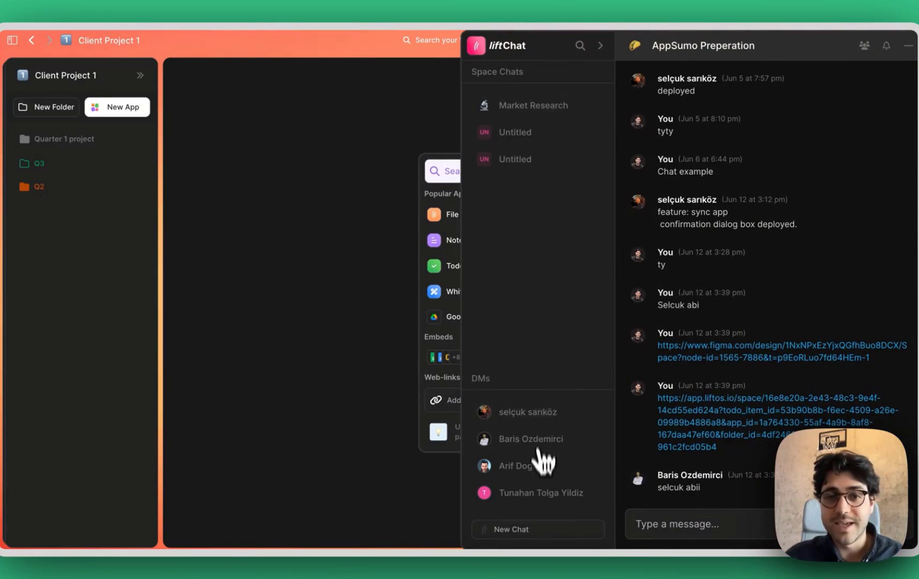
left_click(434, 92)
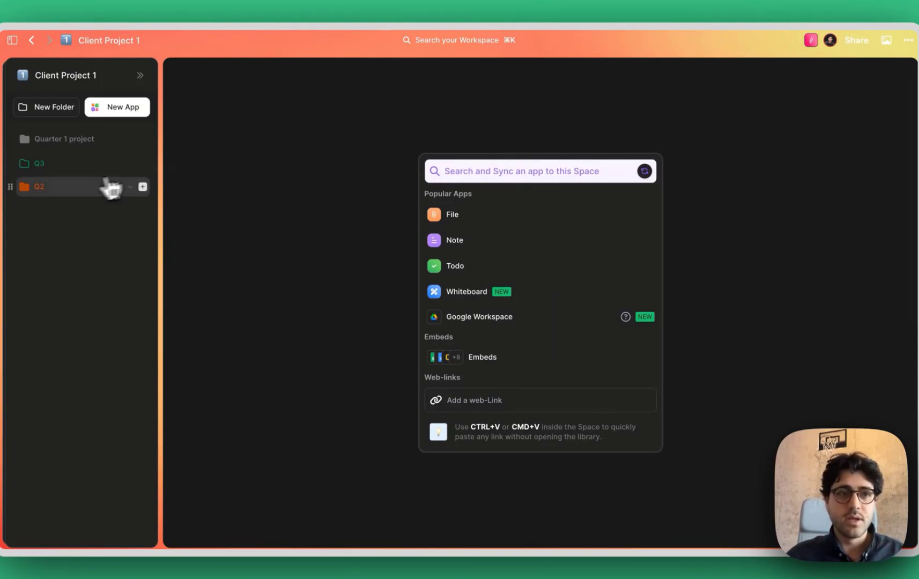
- Expand all the folders, search the workspace for "naming is impor", preview the Naming is important note, and close the search
left_click(81, 186)
left_click(64, 163)
left_click(62, 144)
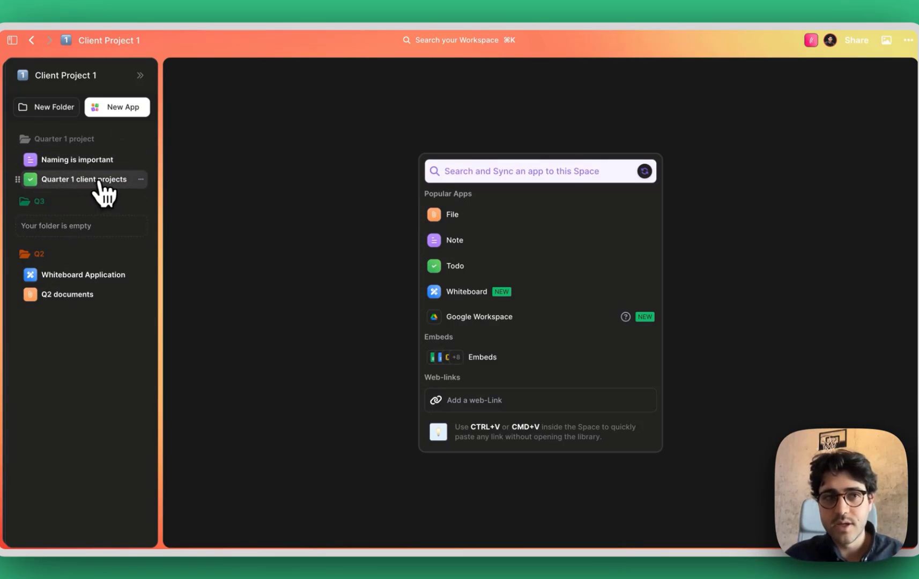
left_click(434, 43)
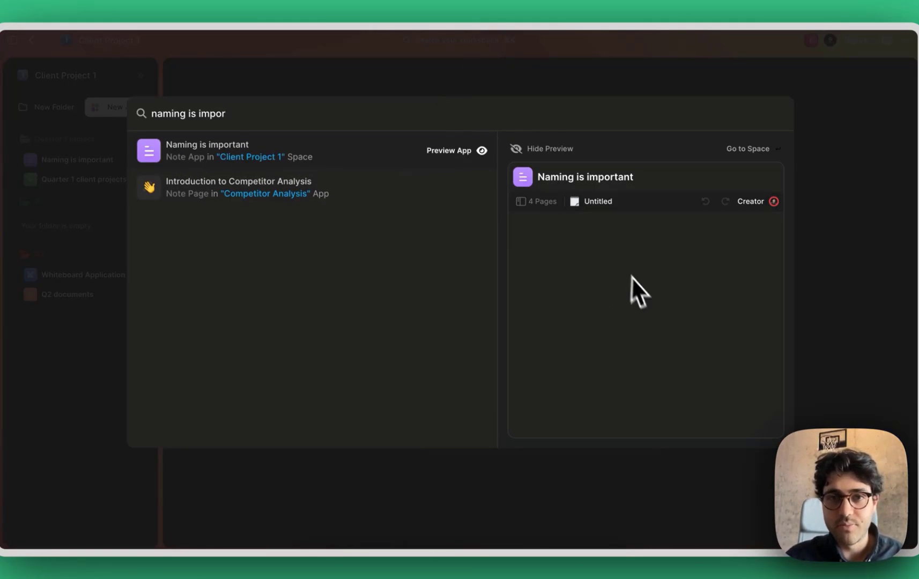
left_click(515, 79)
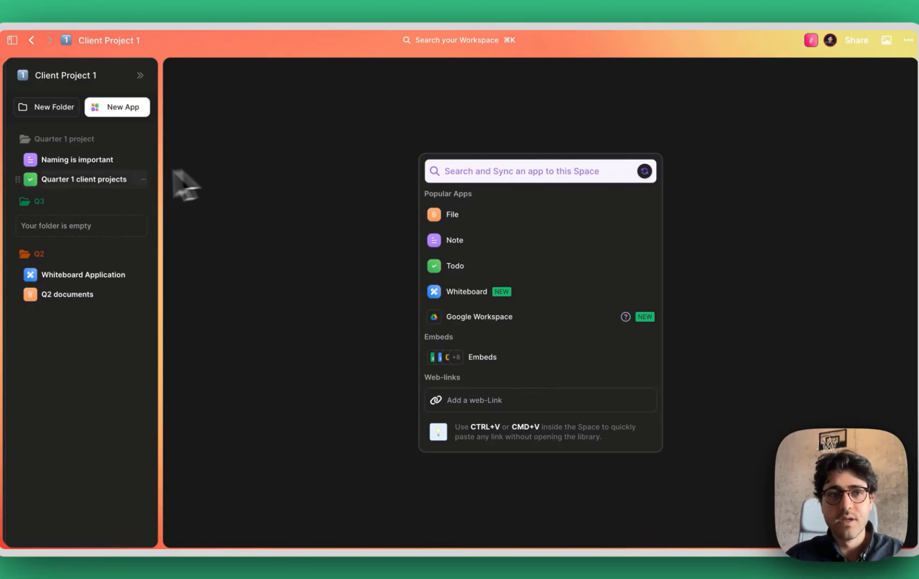
- Open the Untitled space under Marketing Team, search its apps for "q", and sync Quarter 1 client projects to it
left_click(140, 76)
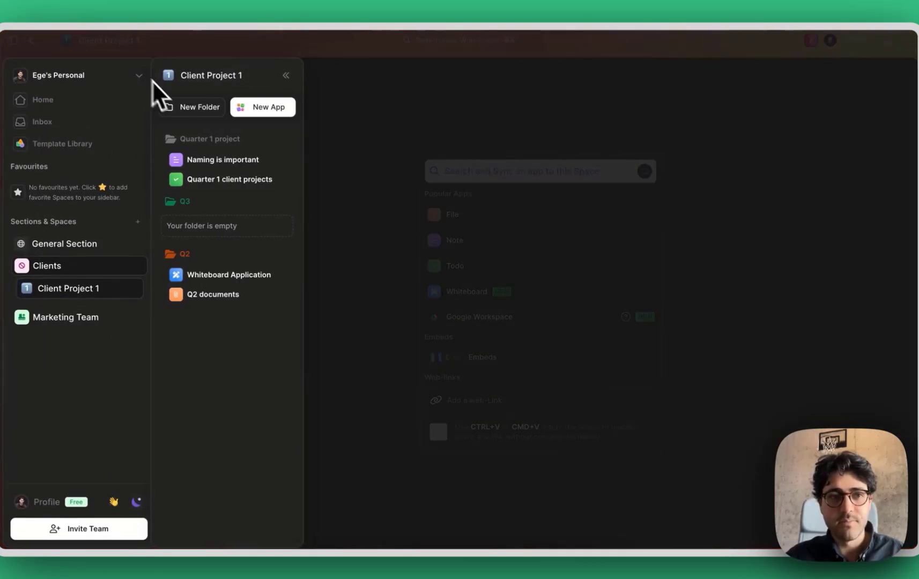
left_click(86, 318)
left_click(65, 339)
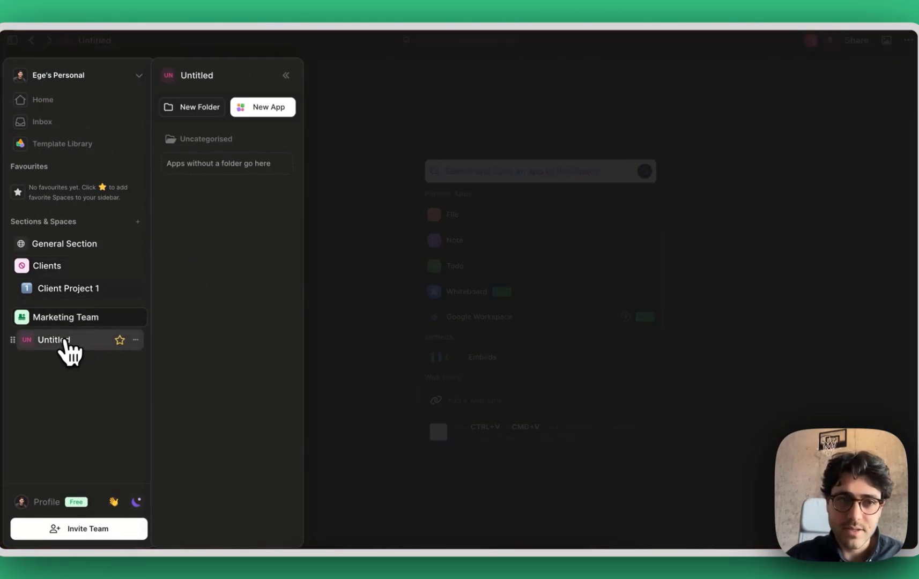
left_click(389, 139)
type("cl")
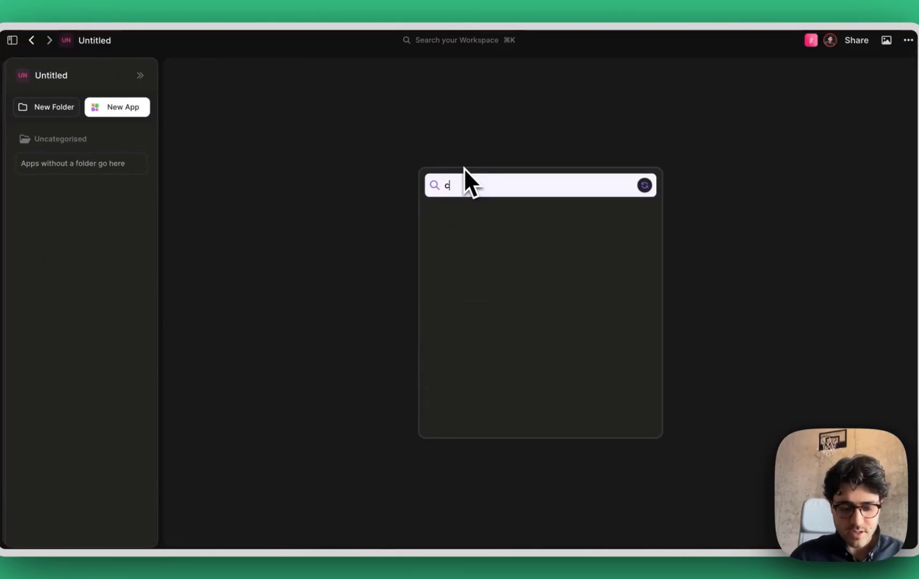
key("BackSpace")
key("BackSpace")
type("q")
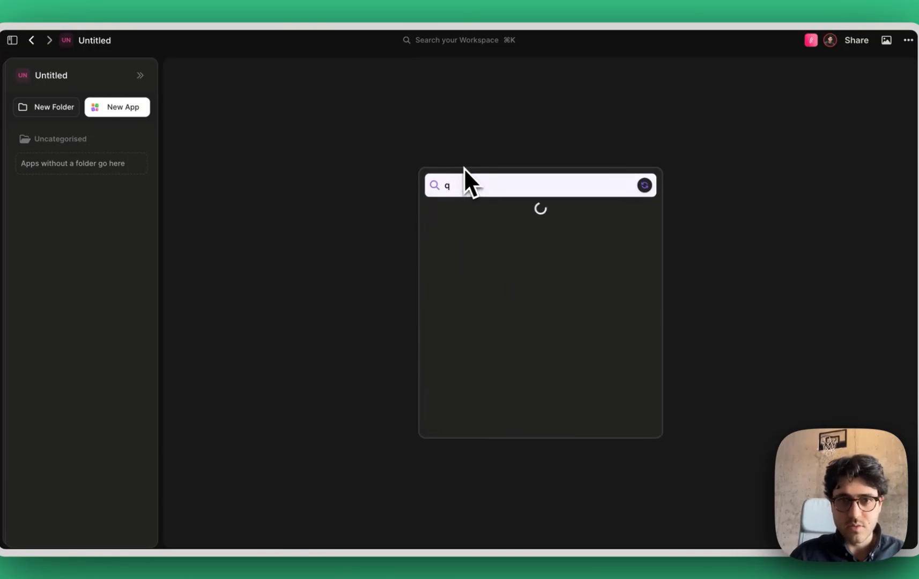
left_click(493, 236)
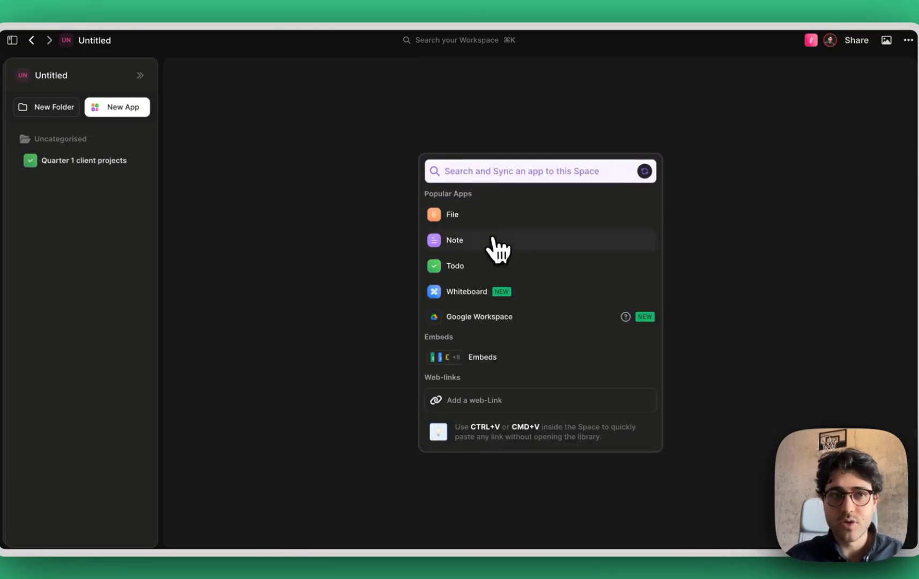
- Open the synced Quarter 1 client projects board, check where it is synced, and add the to-do "Work here" under To do
left_click(99, 160)
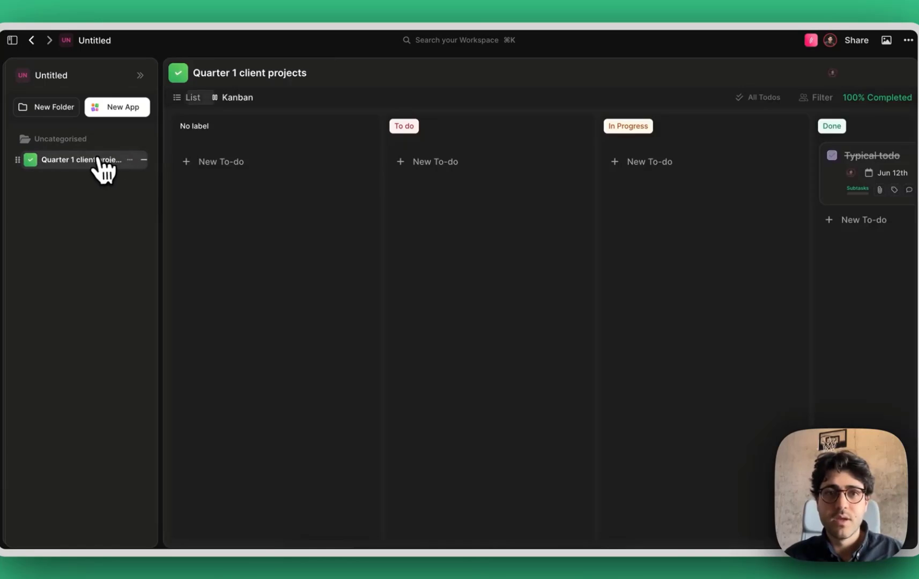
left_click(854, 73)
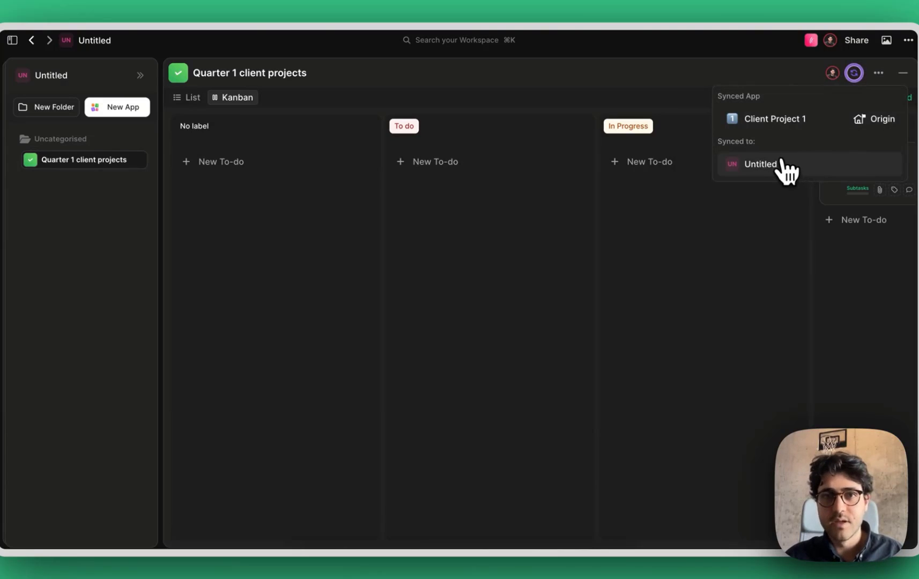
left_click(437, 162)
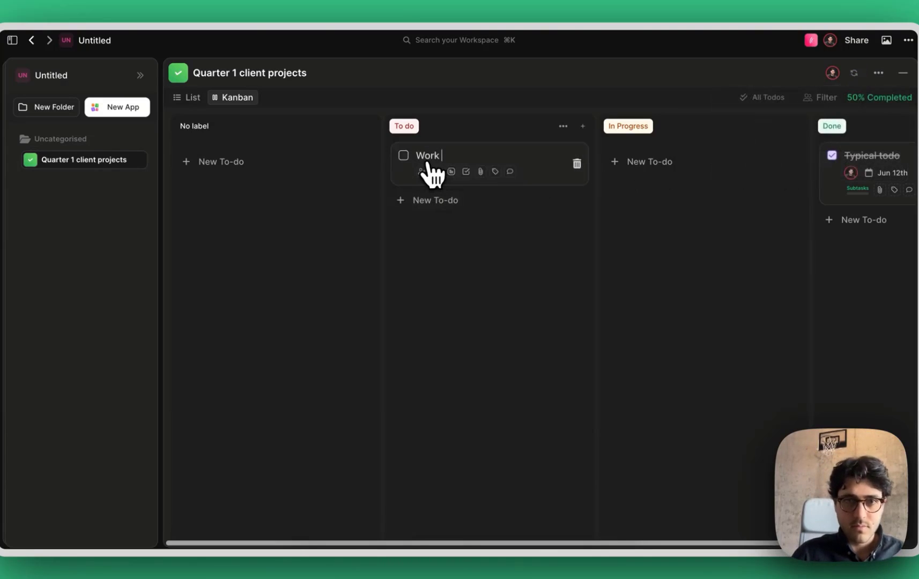
- Go to the board's origin space, Client Project 1, check the synced to-do, close the board, and collapse the Quarter 1 project folder
left_click(854, 73)
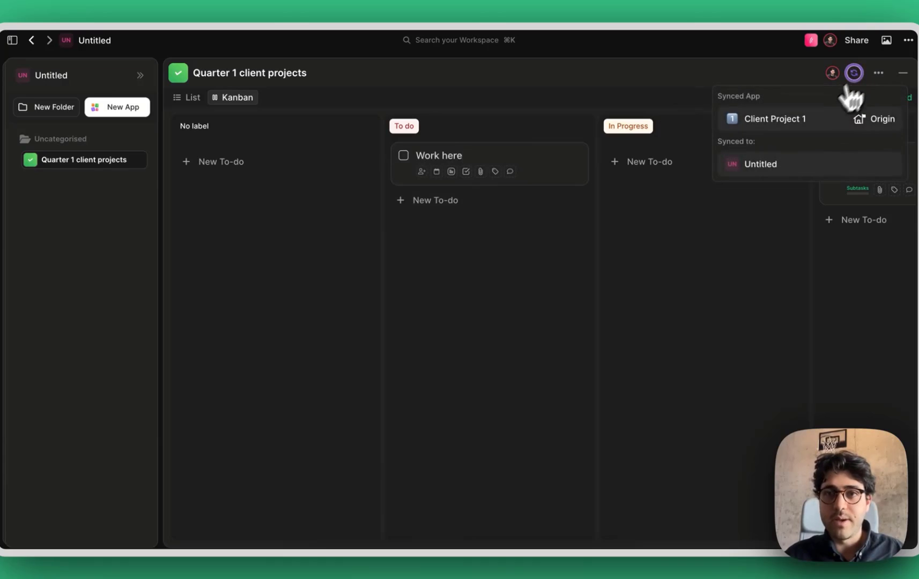
left_click(814, 120)
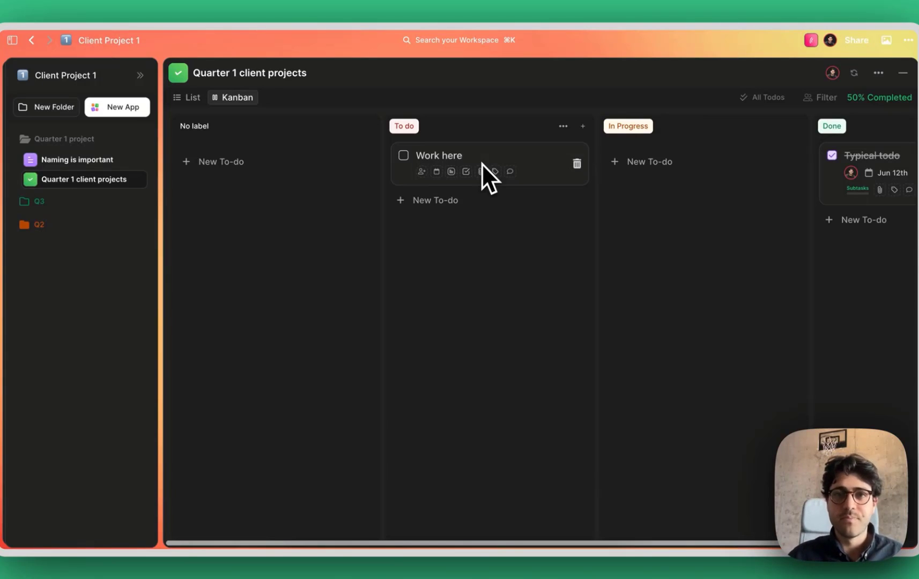
left_click(903, 74)
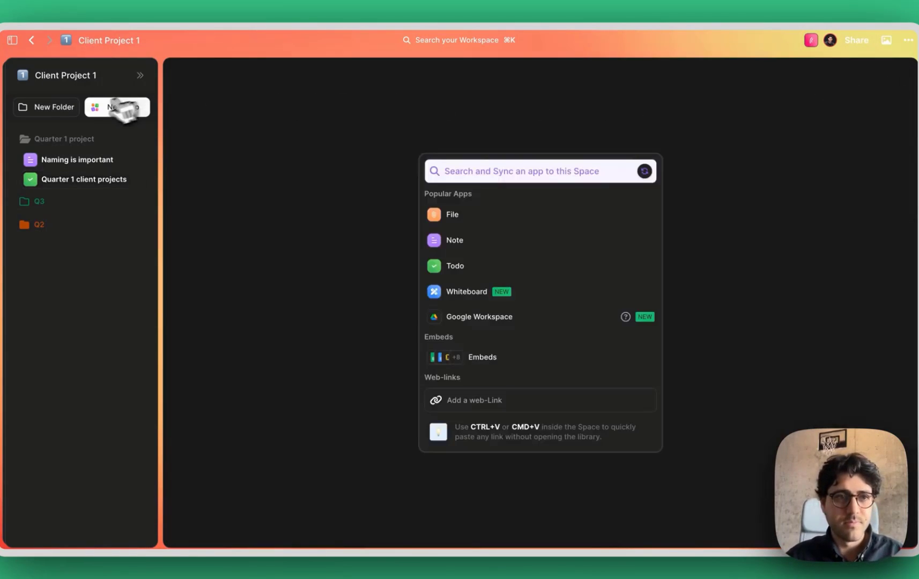
left_click(96, 140)
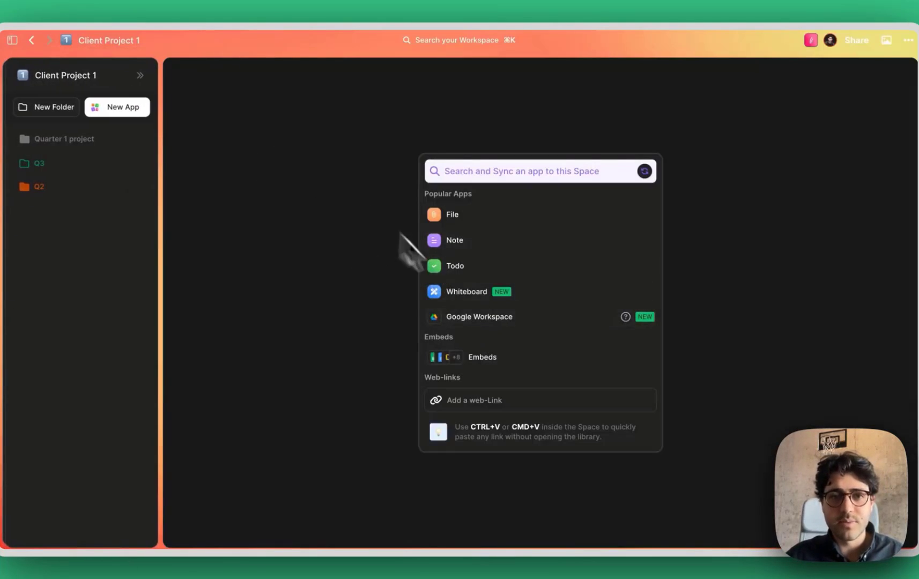
- Deactivate the Google Workspace integration in the settings and reconnect it by signing in with a Google account
mouse_move(137, 79)
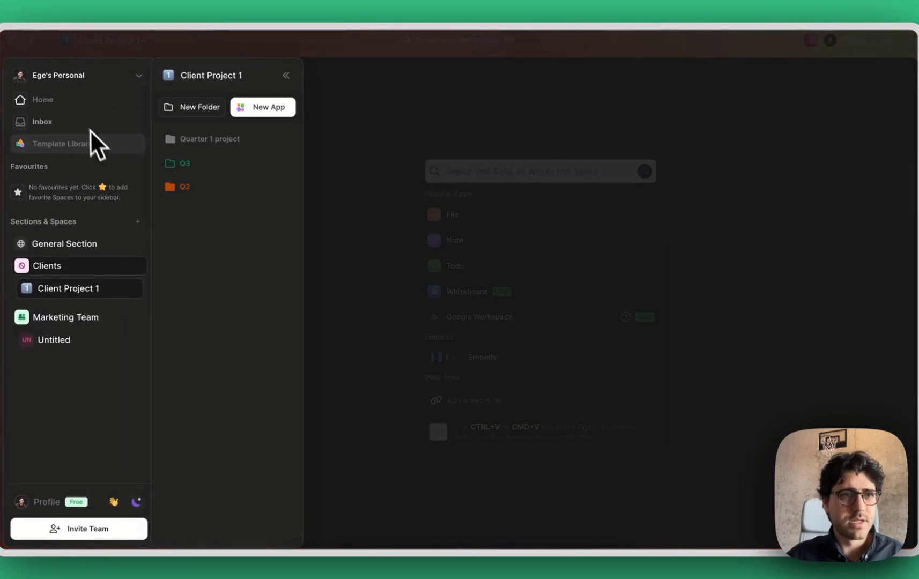
left_click(71, 78)
left_click(79, 189)
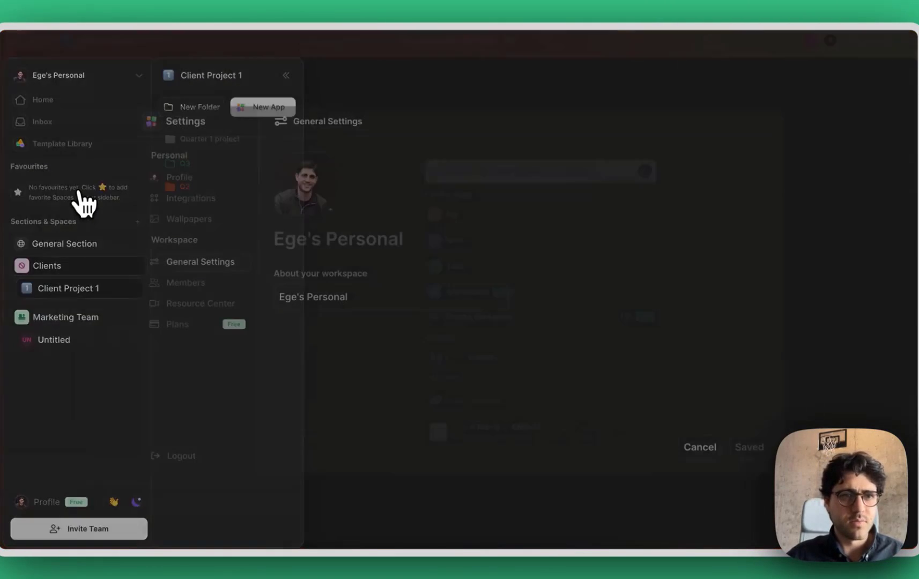
left_click(190, 198)
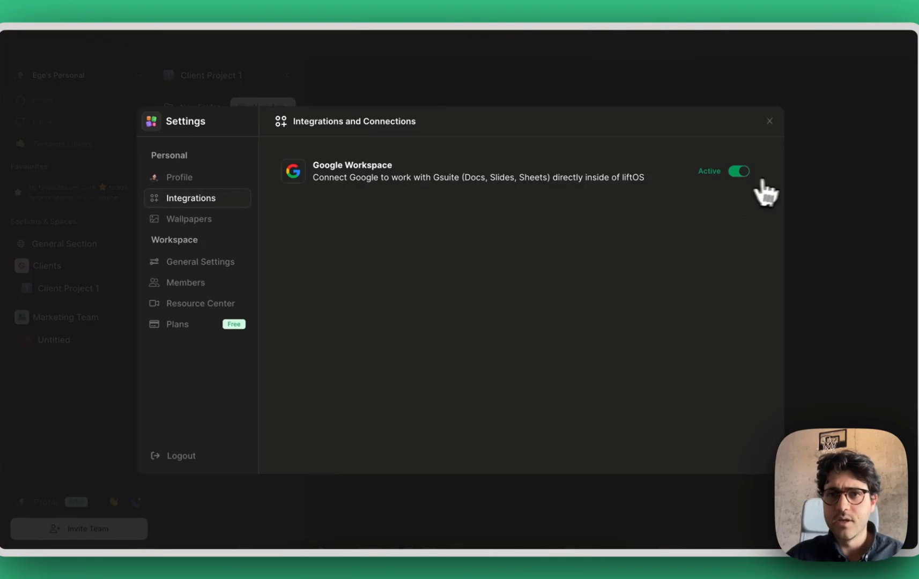
left_click(738, 173)
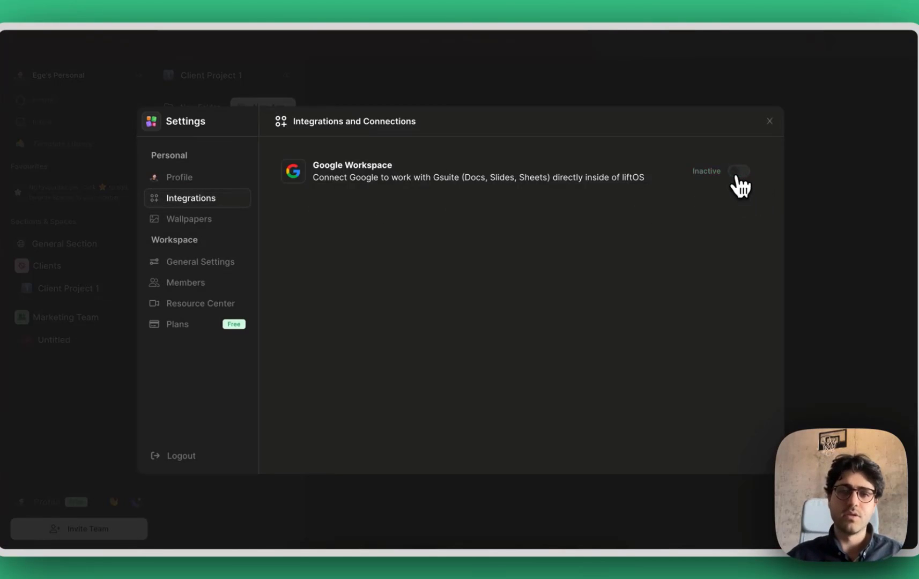
left_click(738, 173)
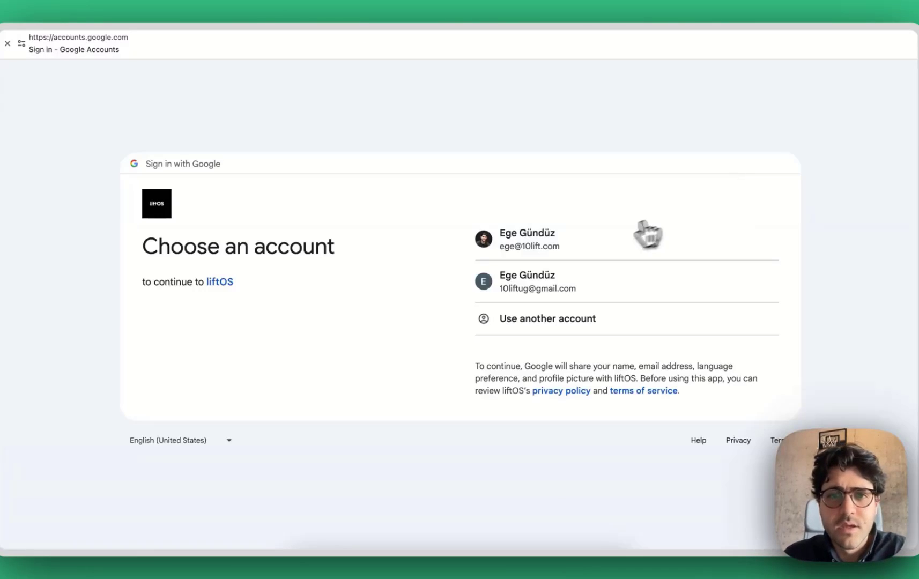
left_click(607, 246)
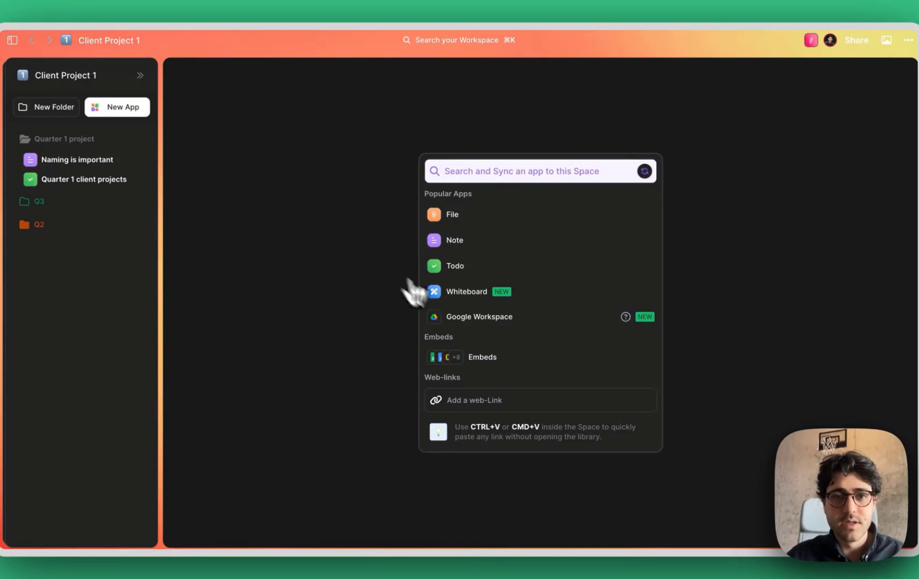
- Search Google Drive for "checklist" and import the Creative Checklist document into the Client Project 1 space
left_click(471, 321)
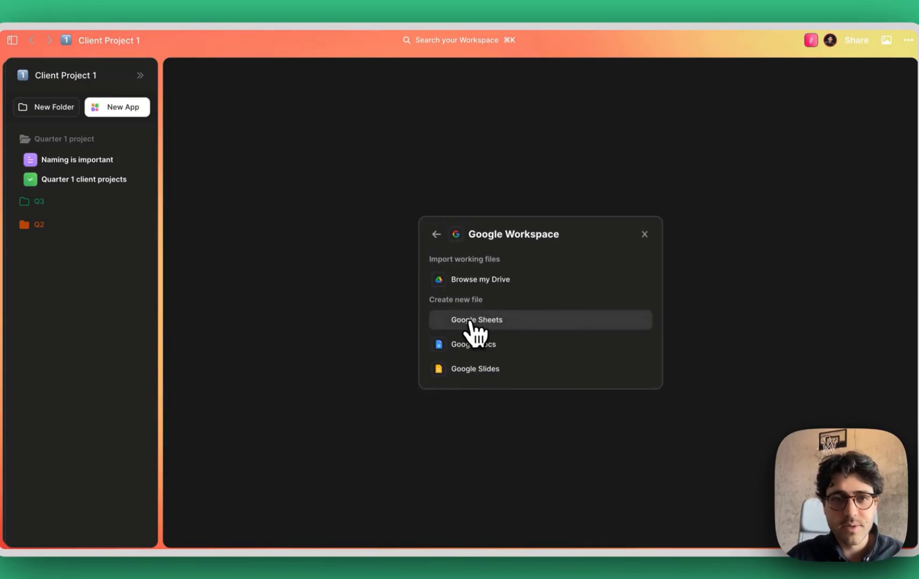
left_click(473, 280)
type("c")
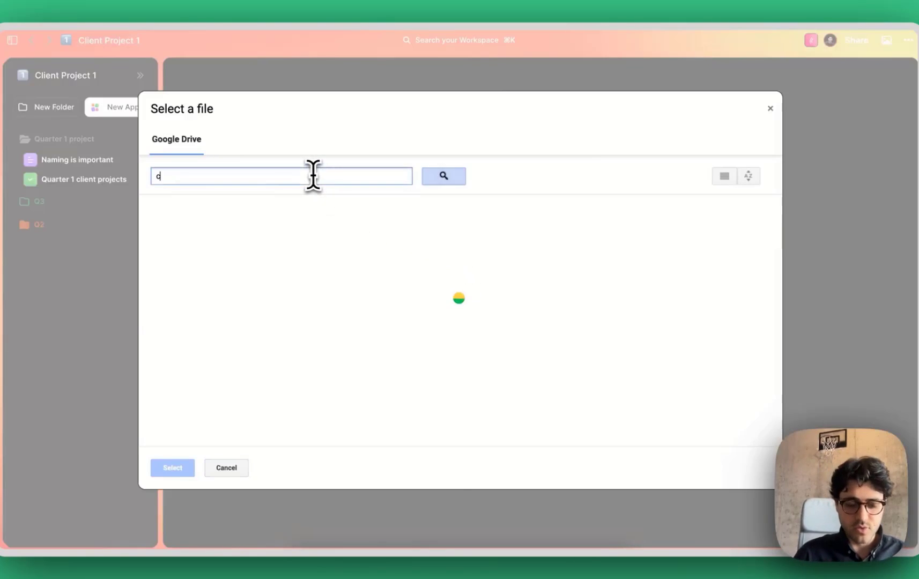
type("heckj")
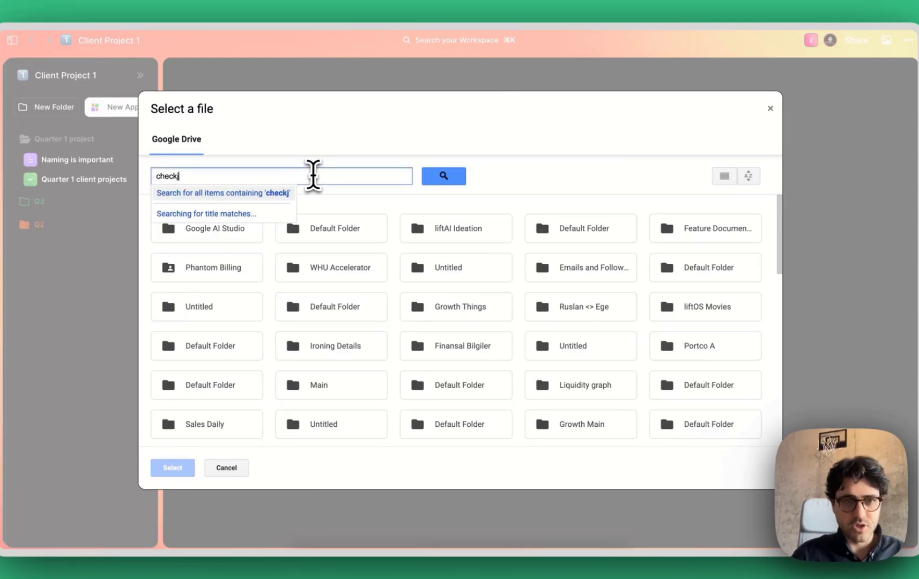
type("ist")
key("Return")
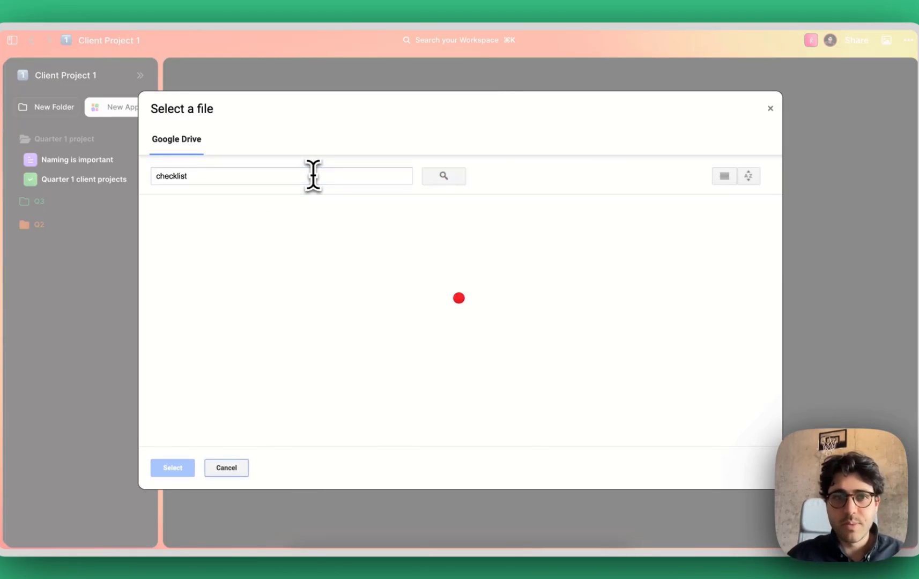
double_click(224, 239)
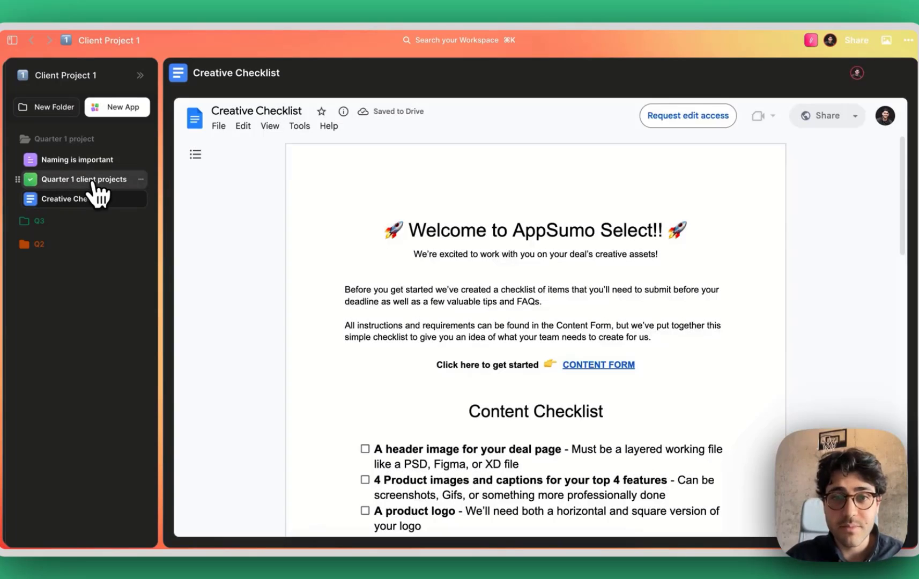
- Open the Quarter 1 client projects board beside the Creative Checklist and look over its columns and sync details
left_click(92, 182)
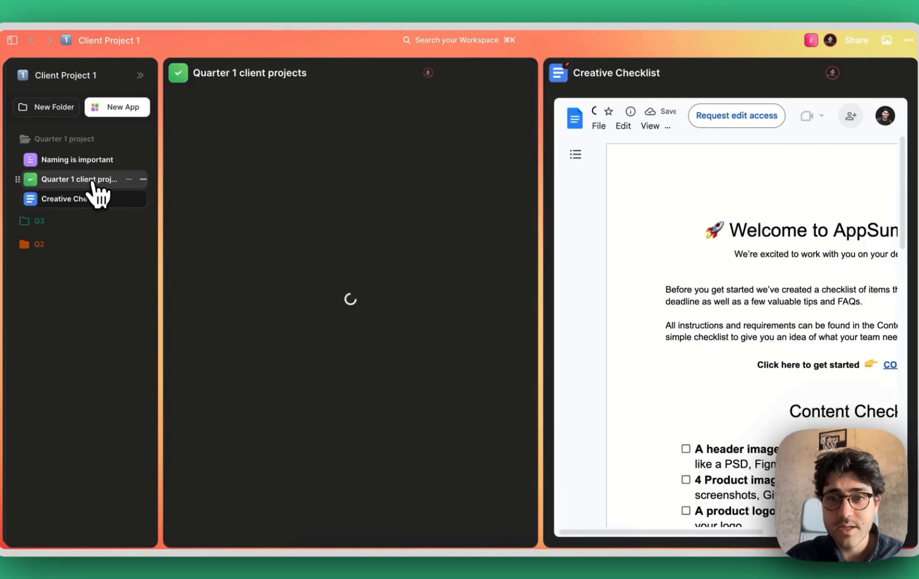
scroll(708, 273, "right", 2)
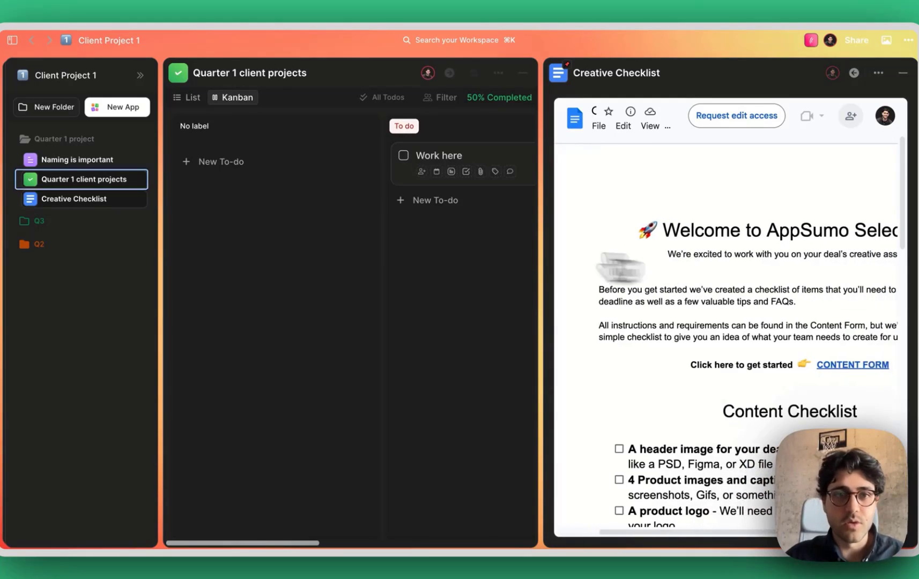
scroll(345, 259, "right", 6)
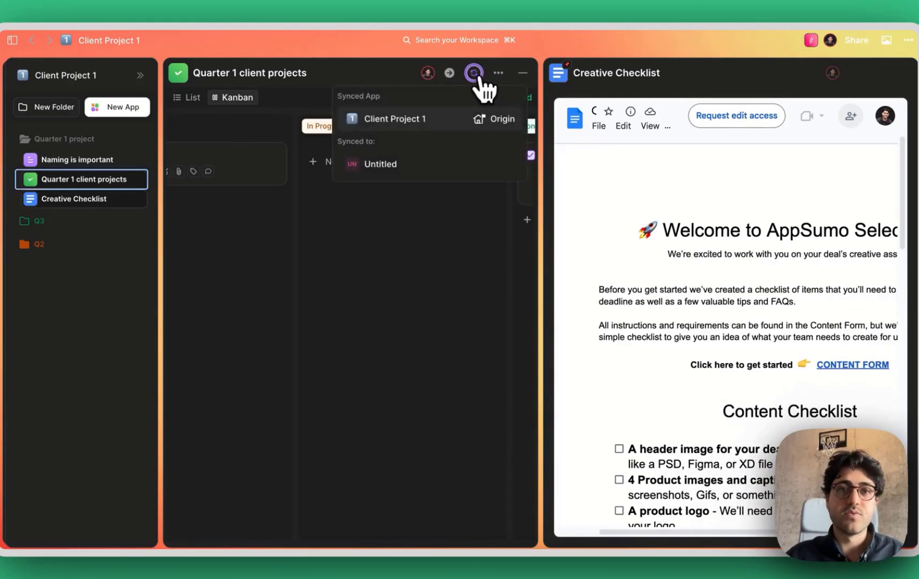
- Swap the positions of the Quarter 1 client projects board and the Creative Checklist, and close both apps
left_click(450, 74)
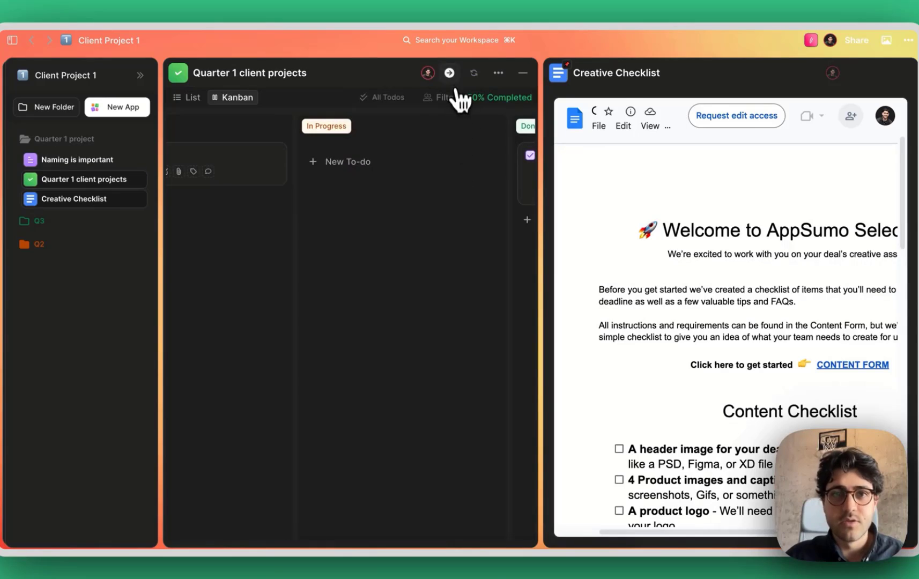
left_click(451, 74)
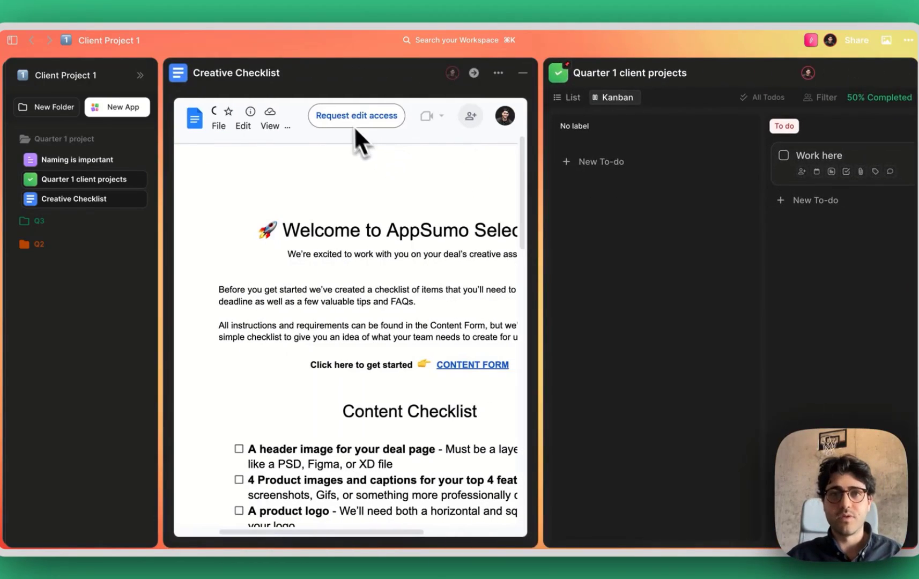
left_click(523, 73)
left_click(900, 73)
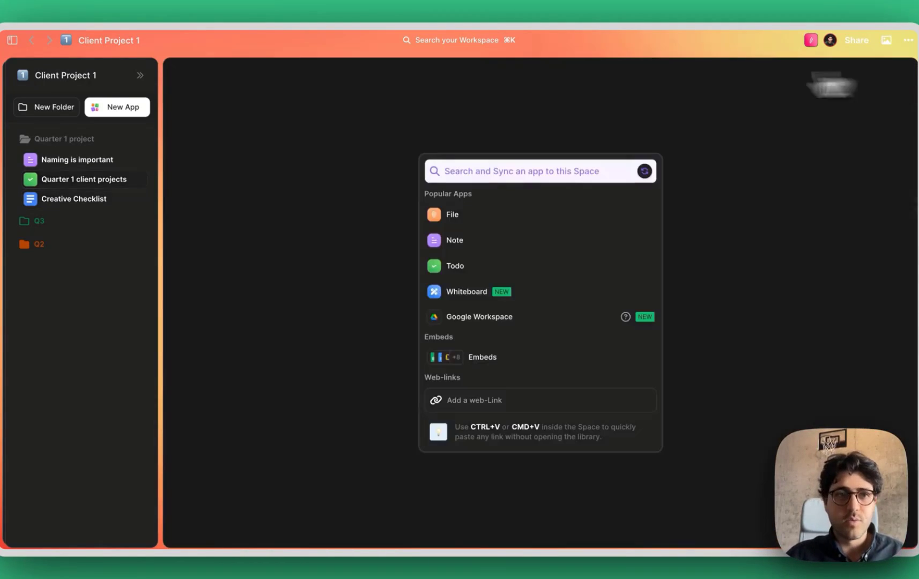
- Invite the test user to the Clients section as a Member through the section's member settings
left_click(140, 76)
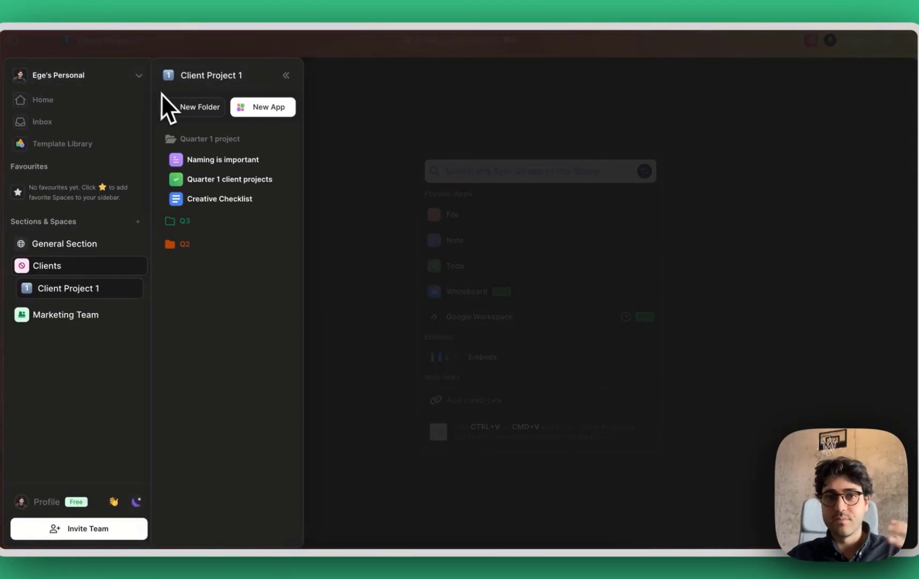
left_click(117, 266)
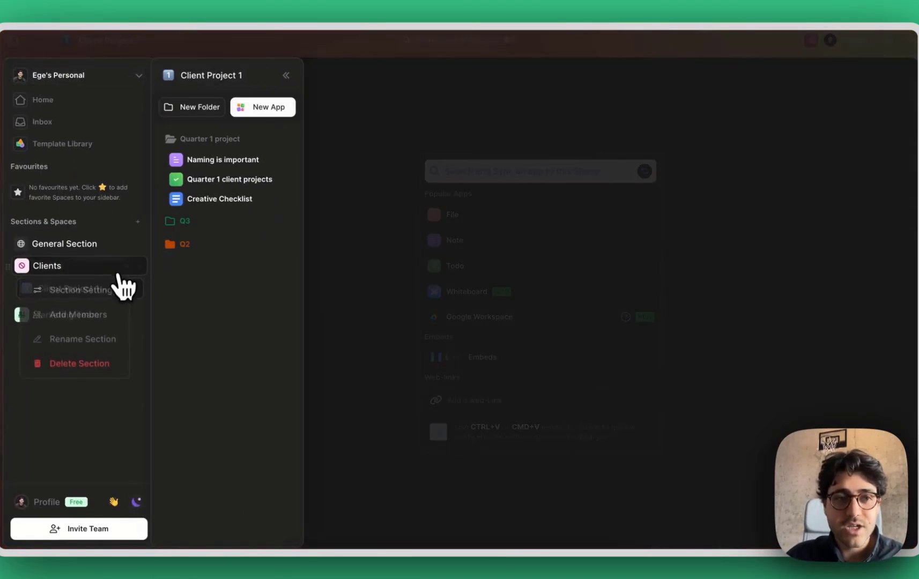
left_click(114, 292)
left_click(366, 197)
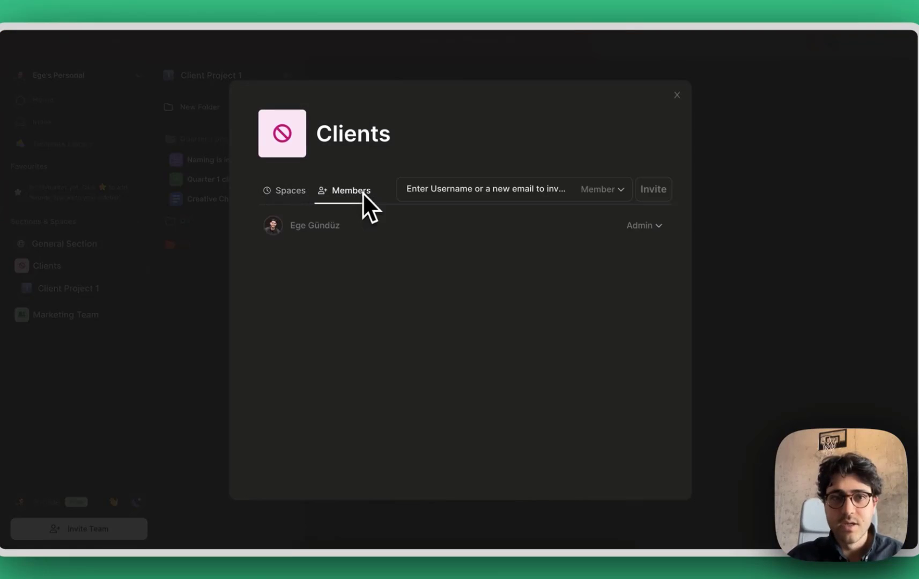
left_click(435, 192)
left_click(458, 249)
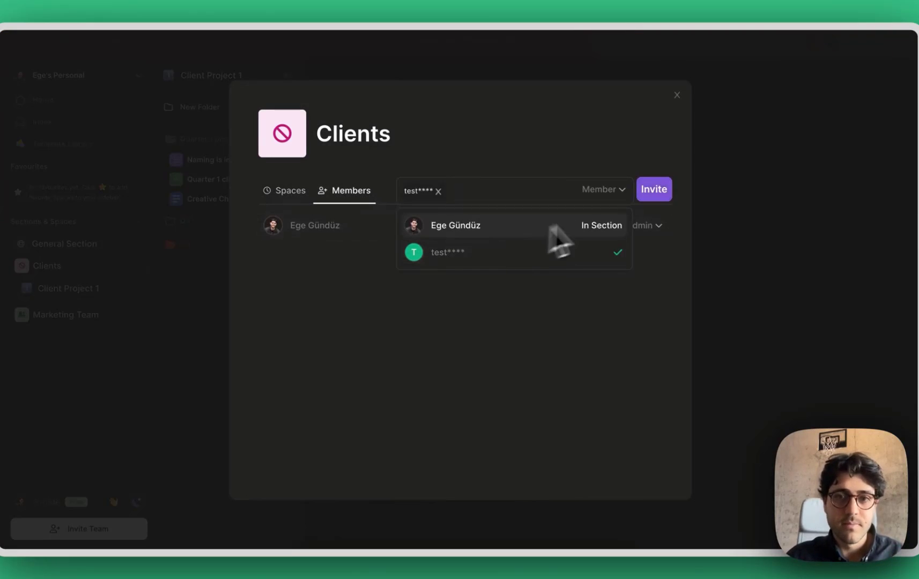
left_click(654, 190)
left_click(721, 153)
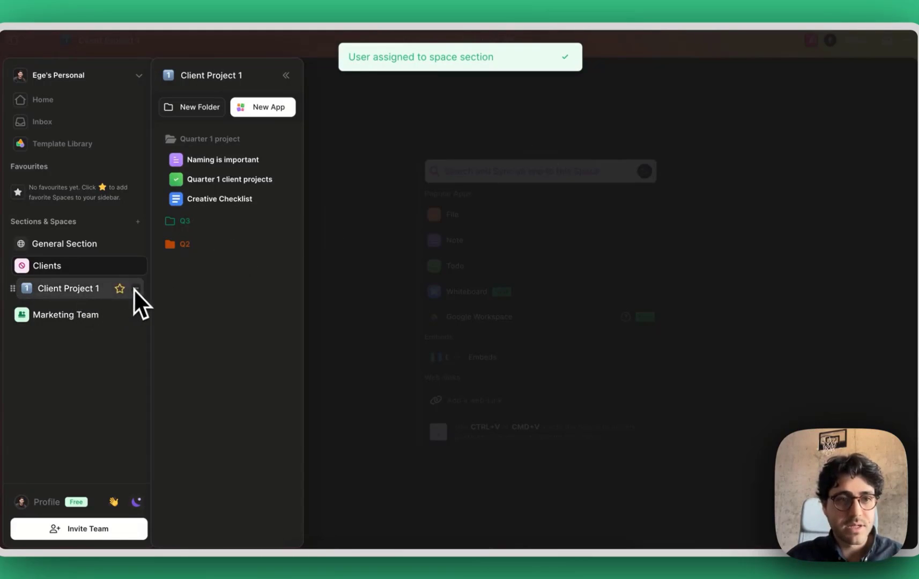
- Set the Clients section's access to No access in the sharing settings of Client Project 1
left_click(864, 43)
left_click(593, 111)
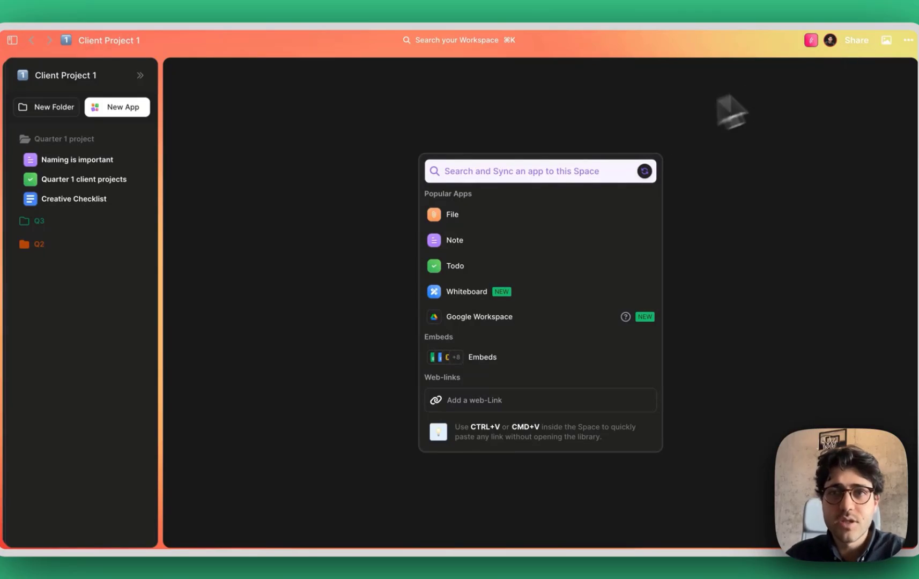
left_click(854, 47)
left_click(347, 257)
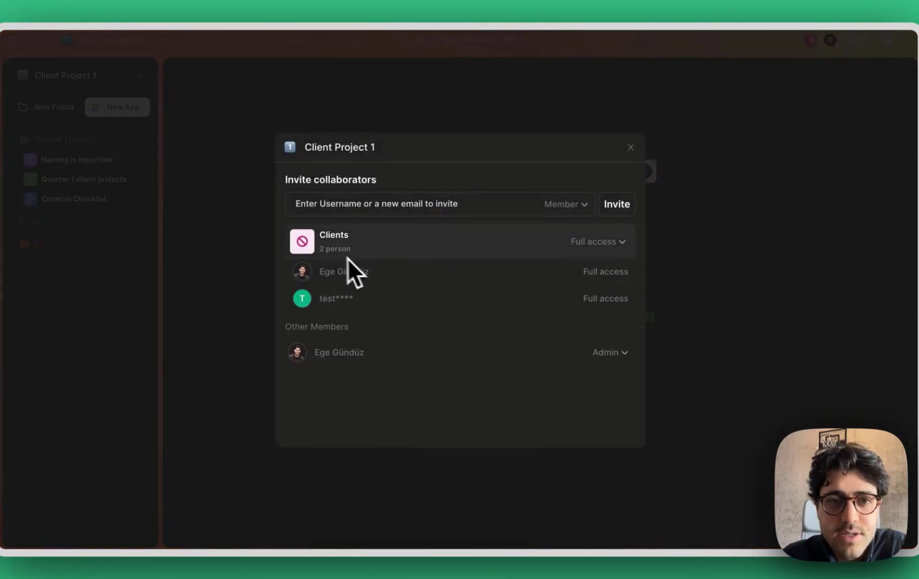
left_click(585, 244)
left_click(559, 338)
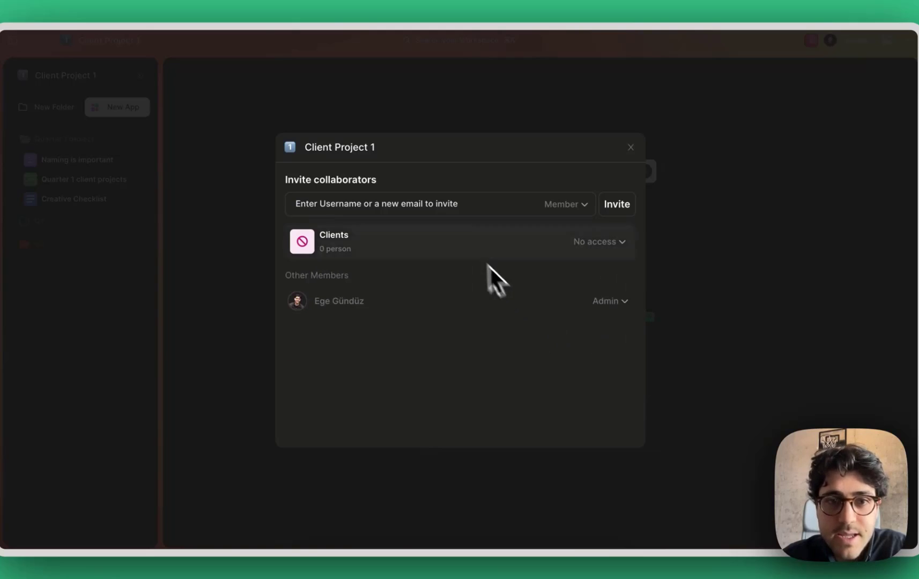
- Invite the test user directly to the Client Project 1 space as a Member and close the sharing dialog
left_click(428, 204)
left_click(429, 265)
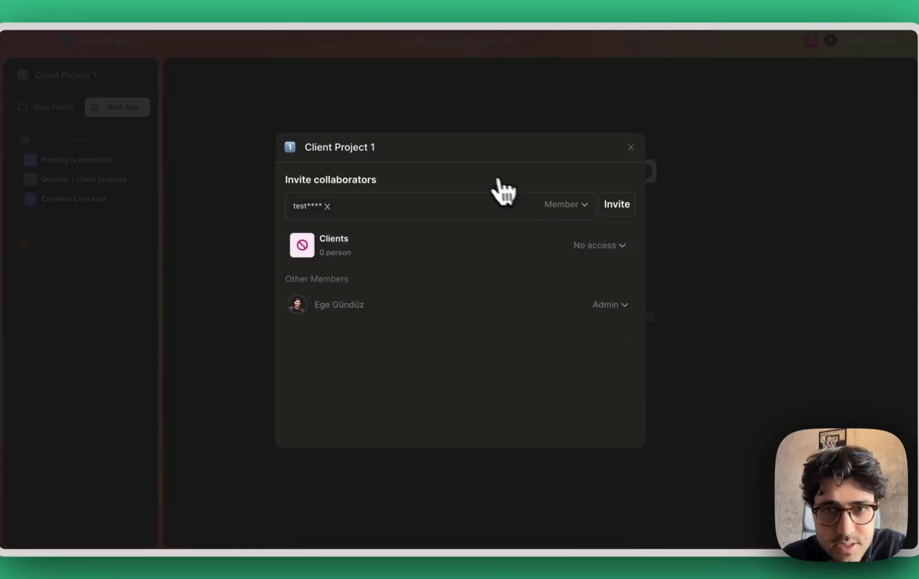
left_click(620, 213)
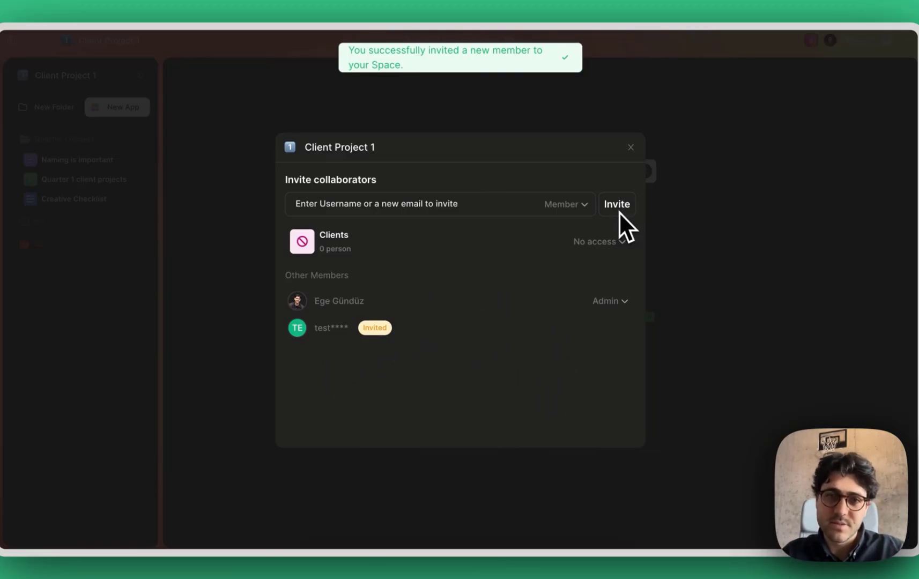
left_click(658, 226)
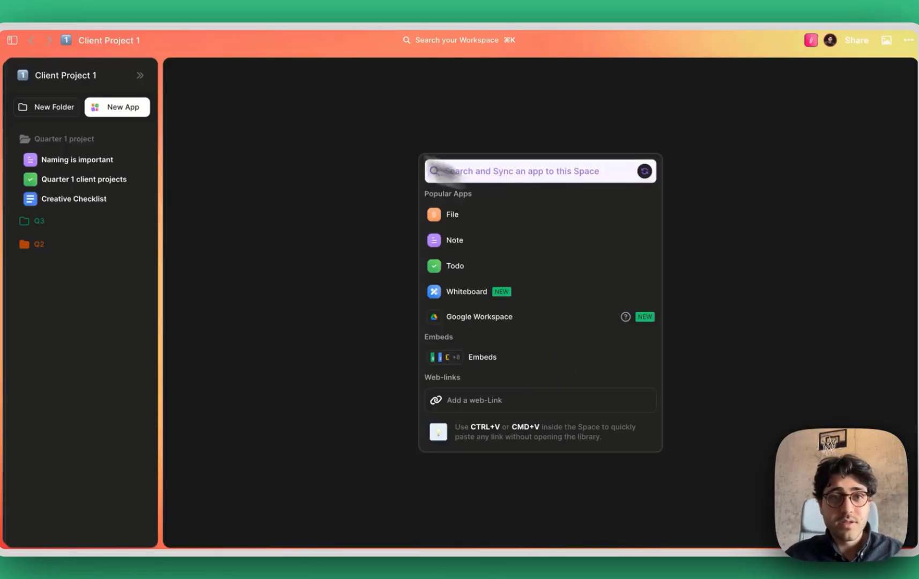
- Switch the workspace theme to light mode and back to dark mode
left_click(141, 76)
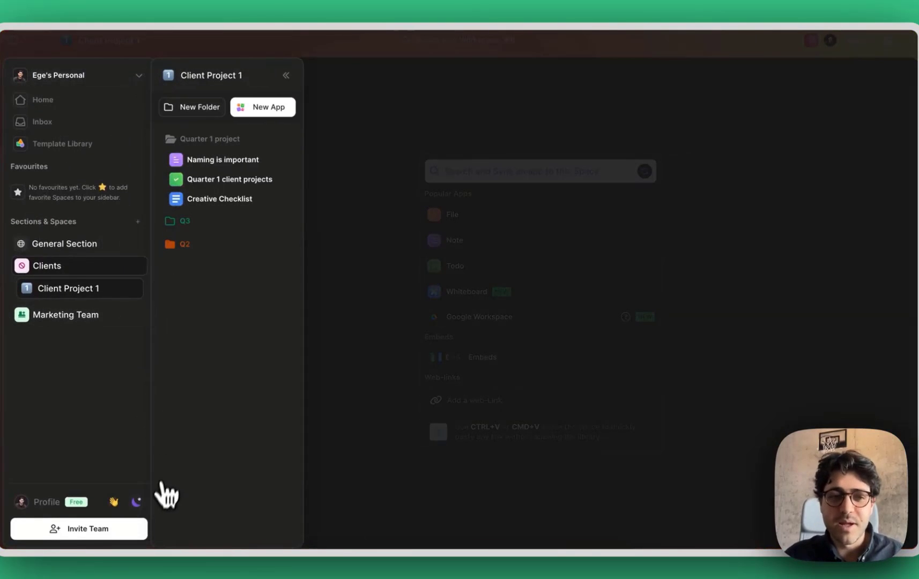
left_click(136, 502)
left_click(138, 452)
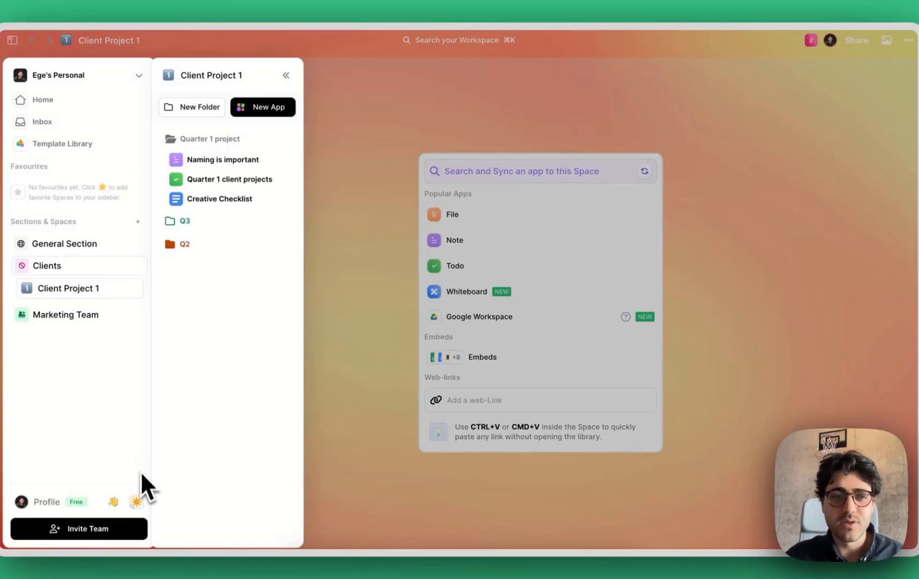
left_click(137, 502)
left_click(136, 474)
- Look through the help and feedback options, the Template Library, and the Inbox
left_click(113, 502)
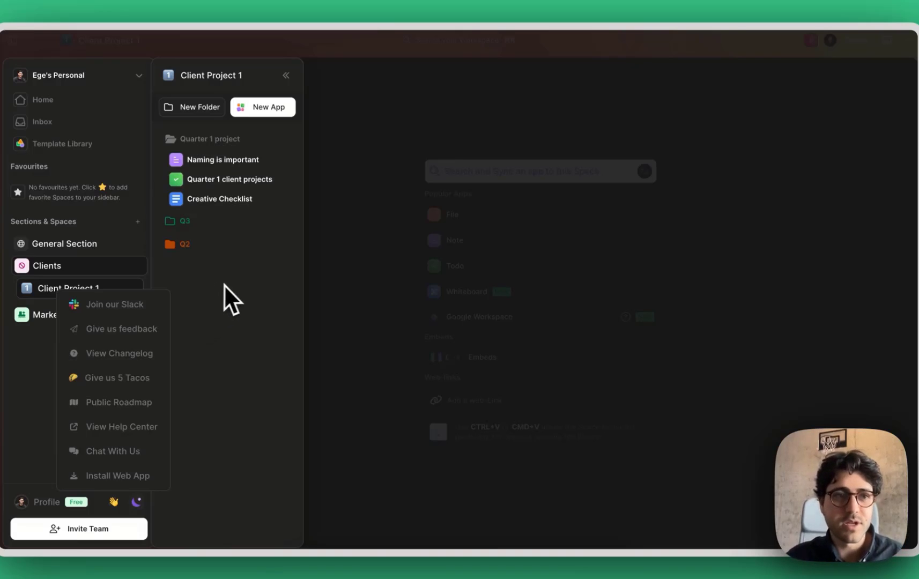
left_click(227, 306)
left_click(99, 162)
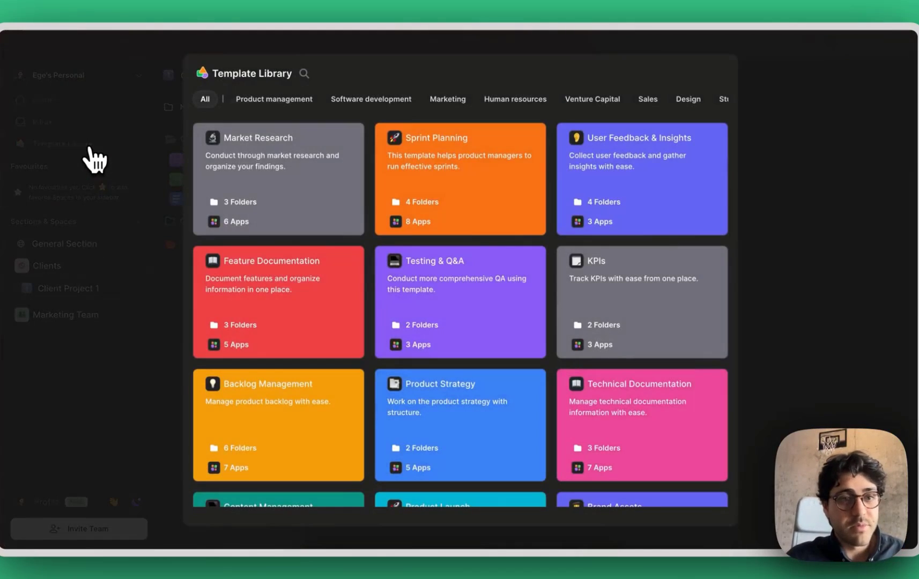
left_click(136, 172)
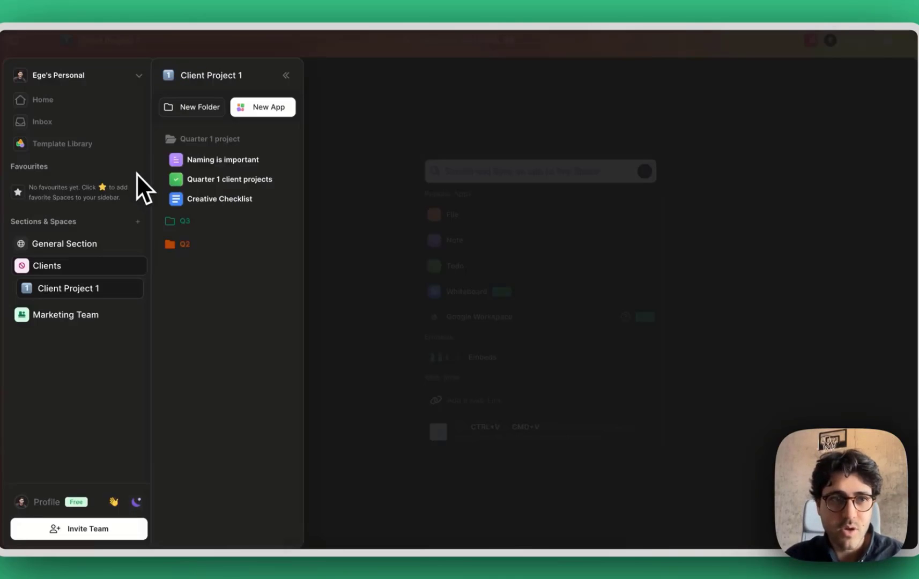
left_click(76, 123)
left_click(203, 99)
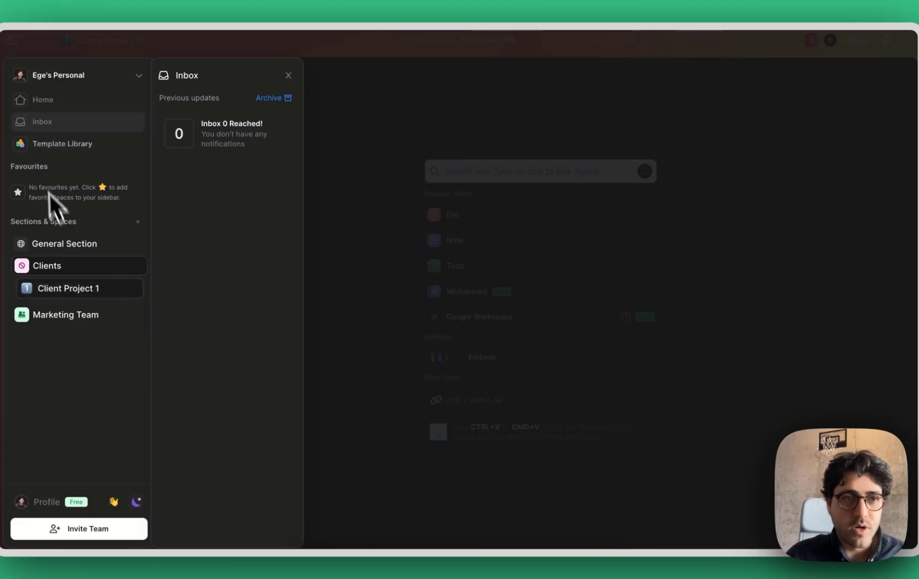
- Mark Client Project 1 as a favourite space and expand the Marketing Team section
left_click(118, 288)
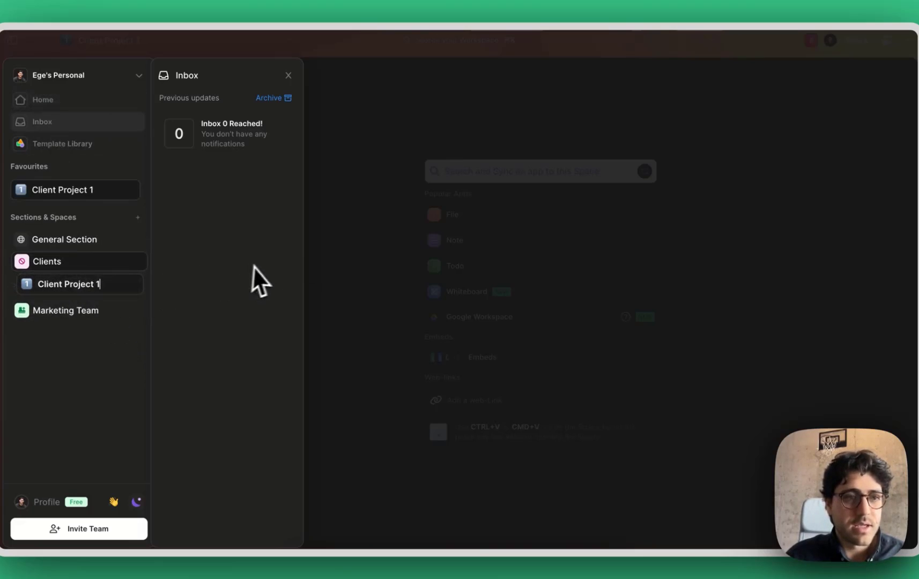
left_click(88, 324)
left_click(347, 225)
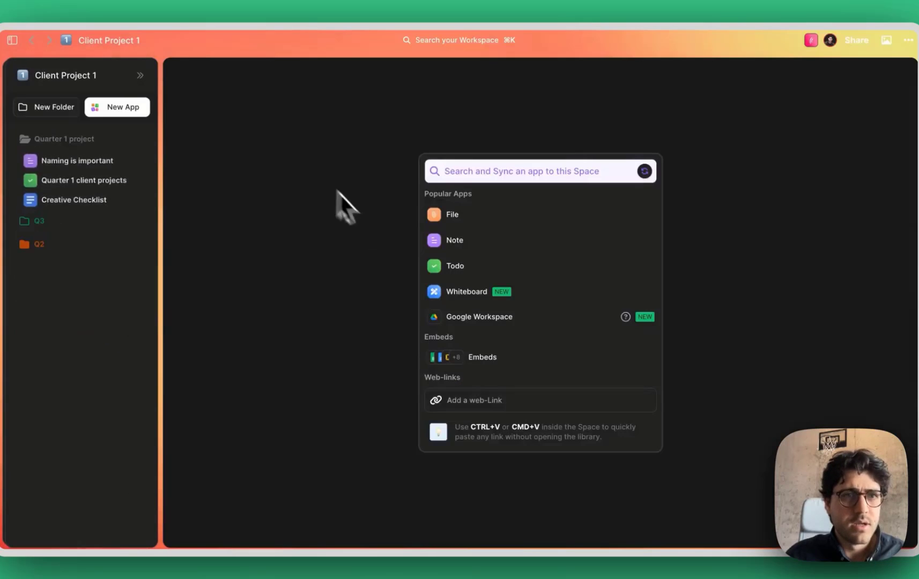
- Assign the "Work here" to-do to your own account and add the Quarter 1 client projects board to favourites
left_click(98, 182)
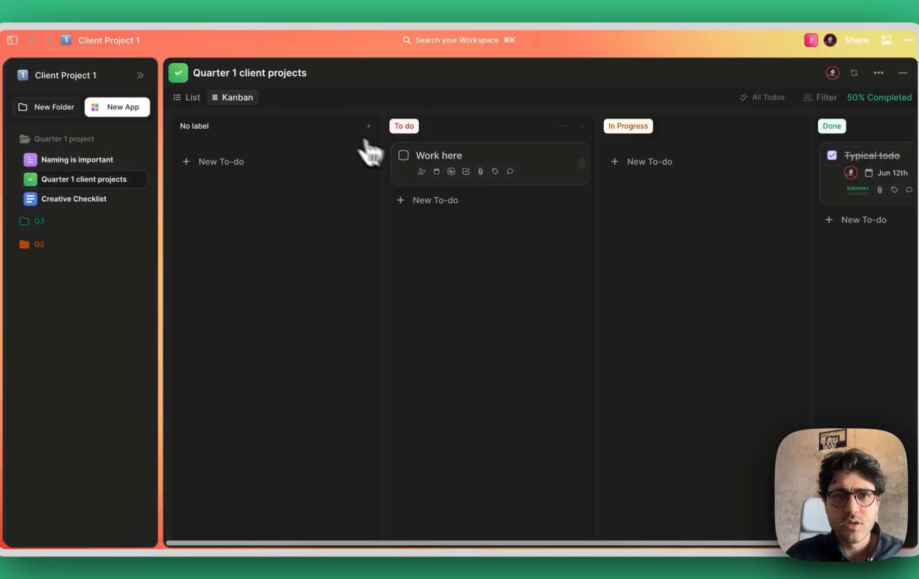
left_click(423, 173)
left_click(439, 228)
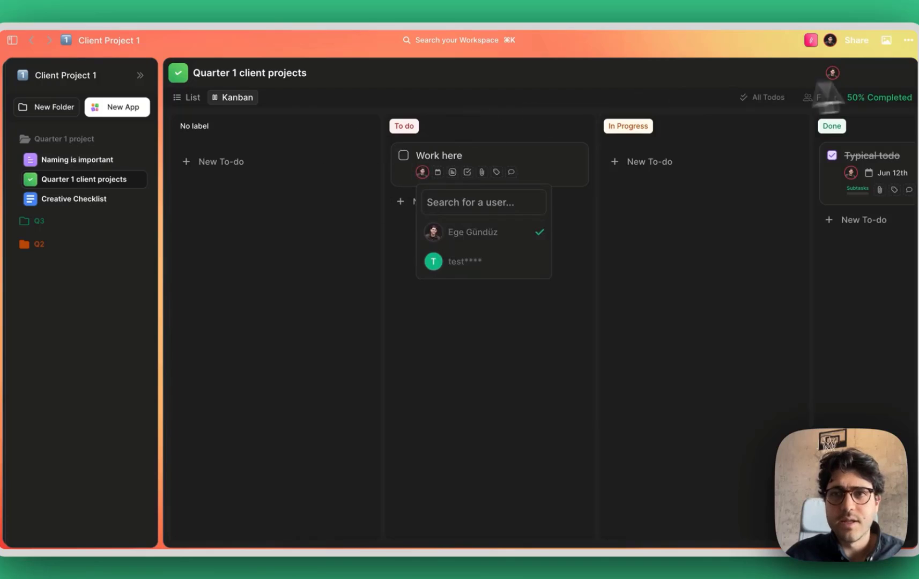
left_click(877, 75)
left_click(855, 103)
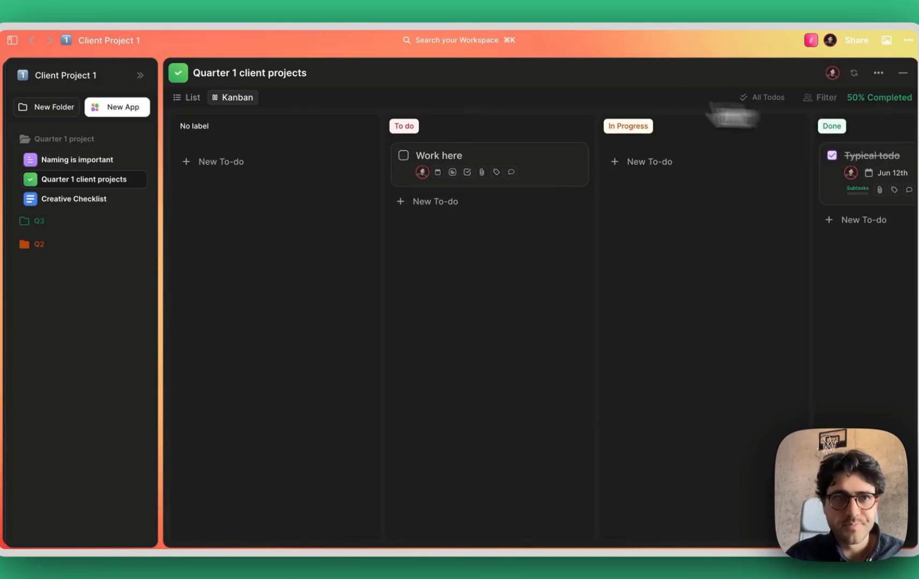
- From Home, view and close the favourite Quarter 1 client projects board, and check off the assigned to-do "Work here"
left_click(141, 75)
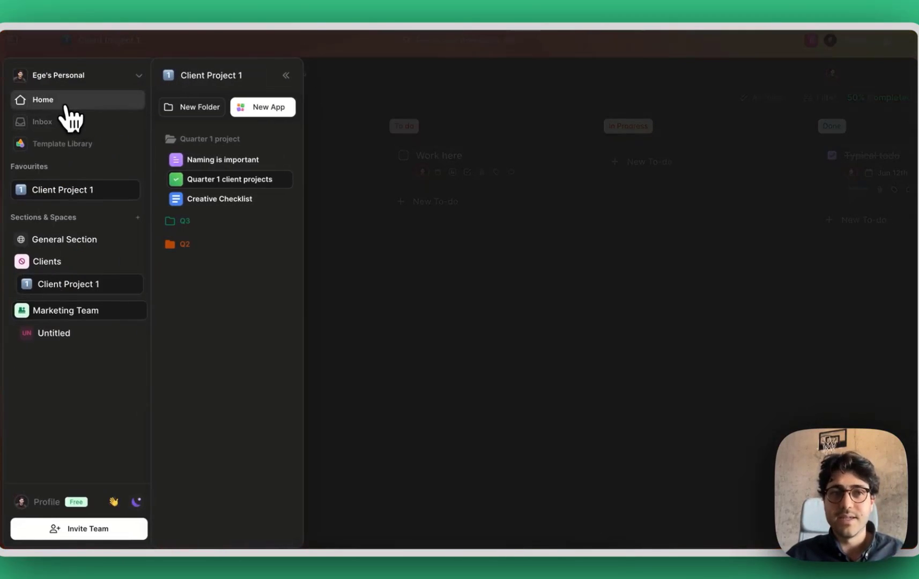
left_click(65, 106)
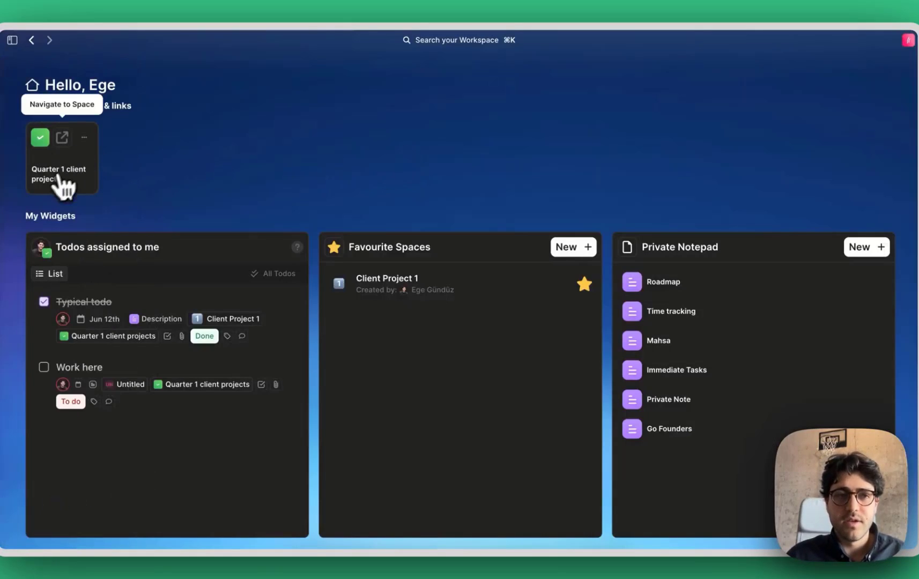
left_click(56, 173)
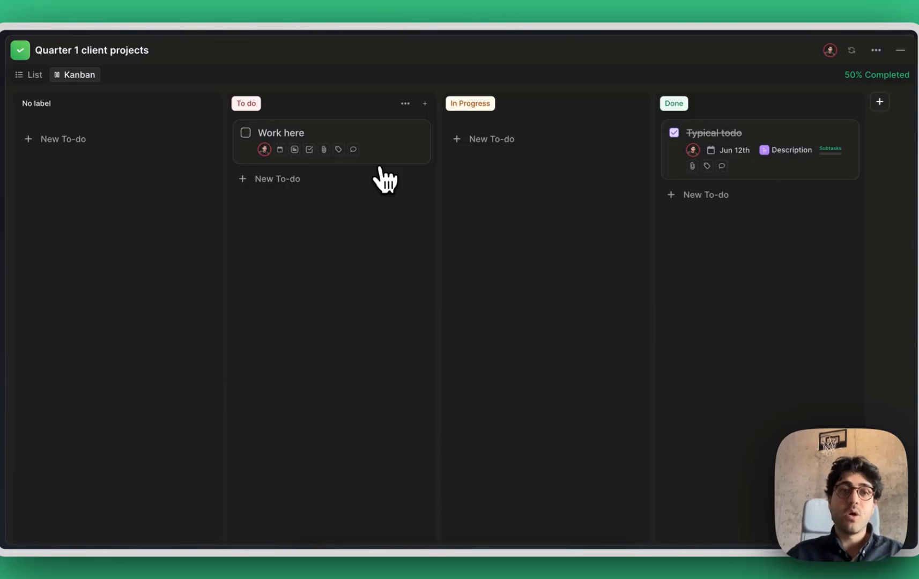
left_click(901, 50)
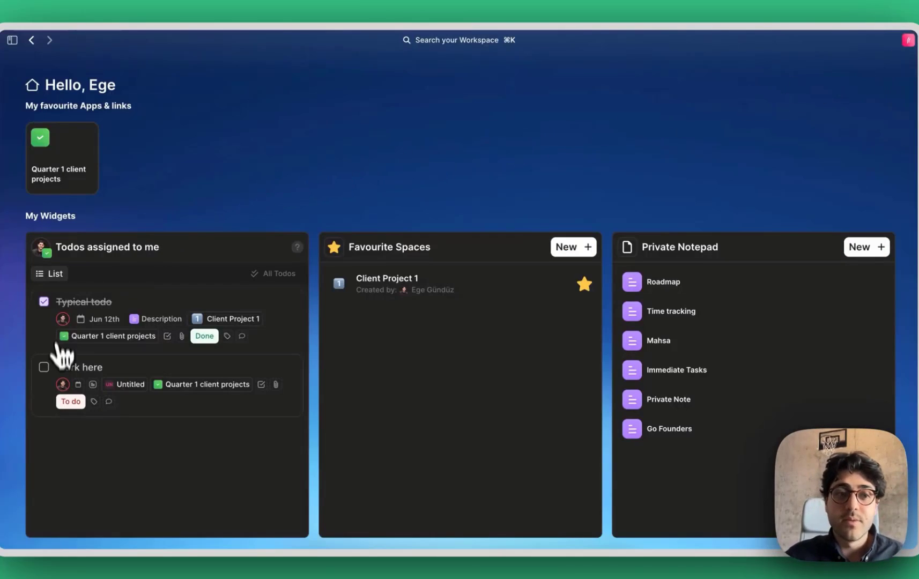
left_click(44, 367)
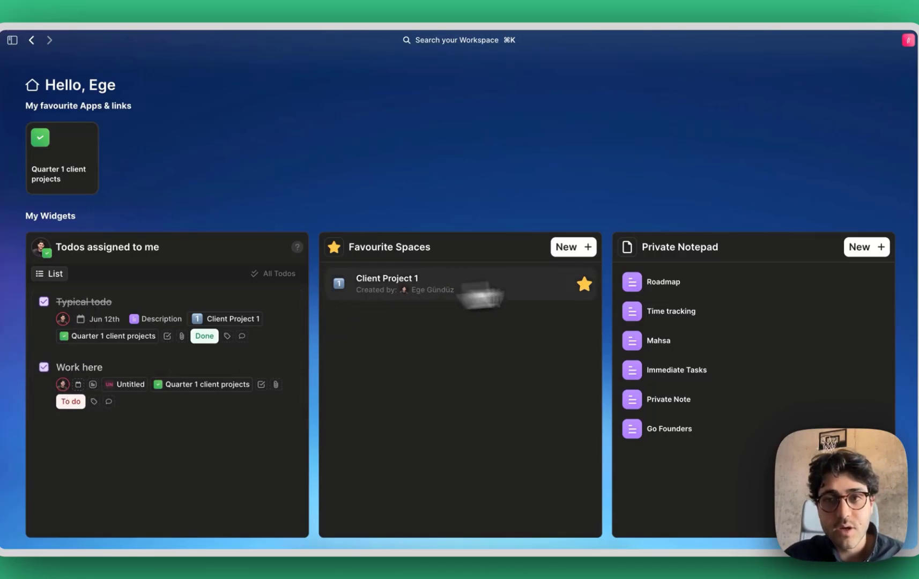
- Create a private note reading "to take and draft quick information" followed by the heart-hands emoji, and return to Home
left_click(869, 249)
left_click(783, 277)
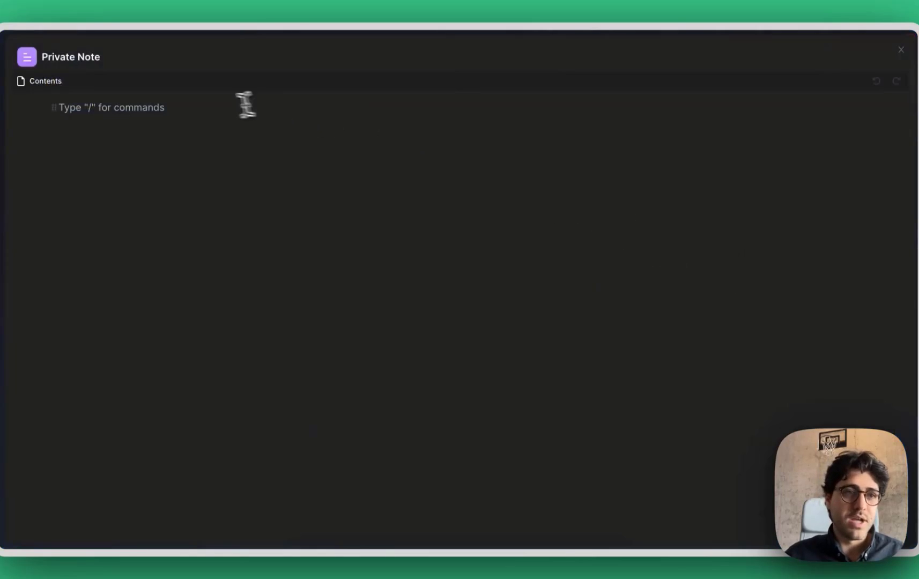
type("to take and ")
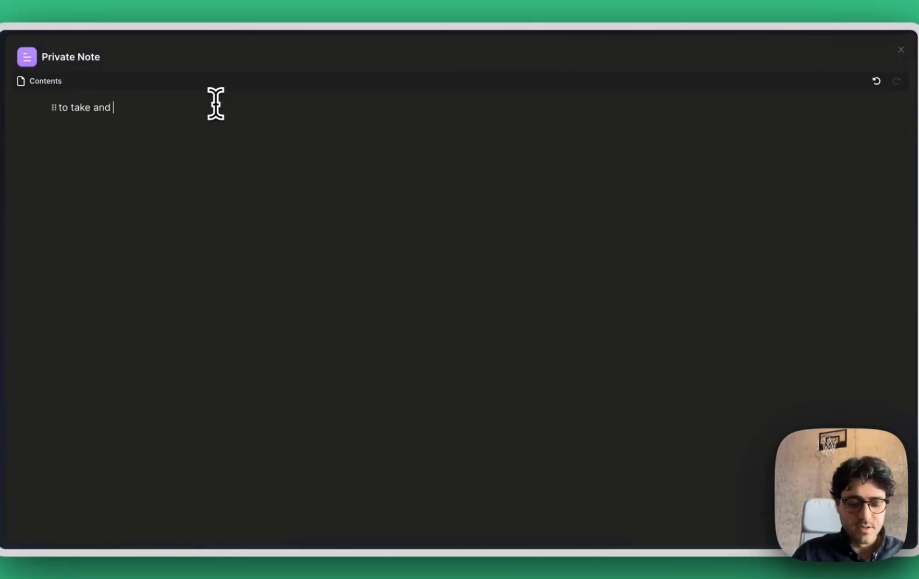
type("draft quick infor")
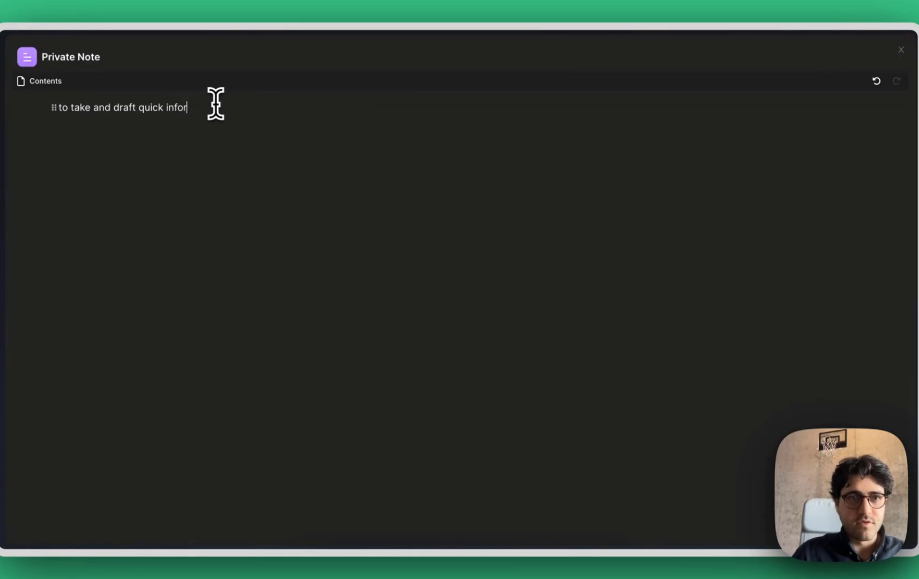
type("mation")
key("ctrl+super+space")
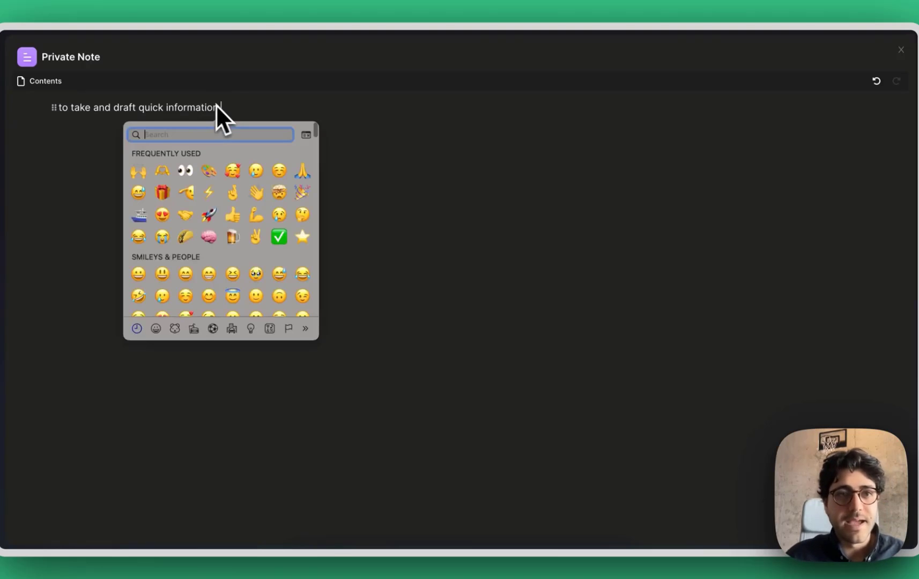
left_click(161, 171)
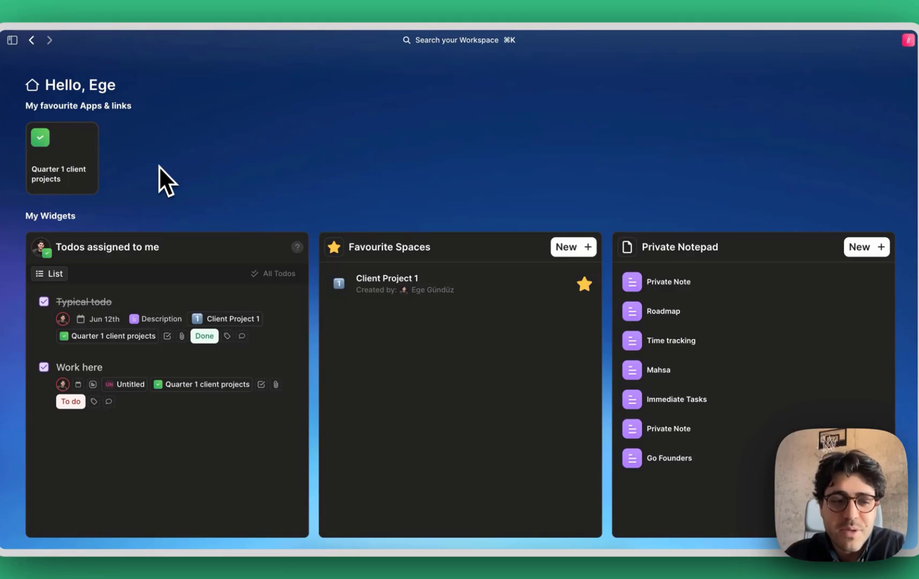
- View the help and support options, including Chat With Us, from Home
left_click(12, 39)
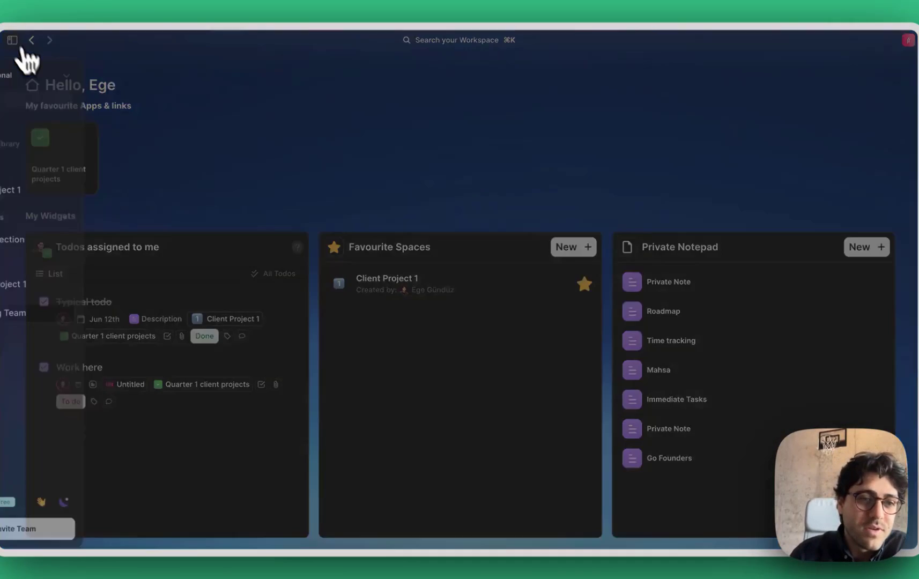
left_click(114, 502)
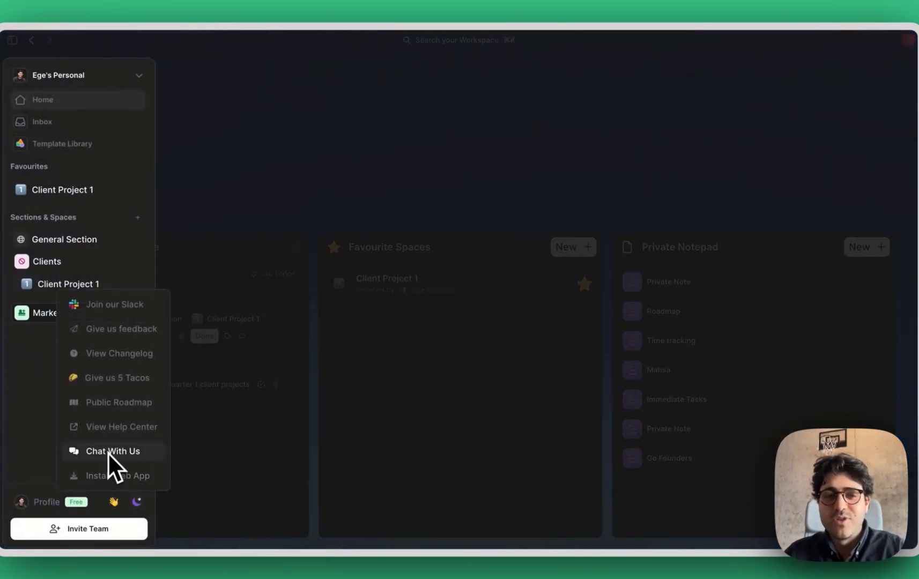